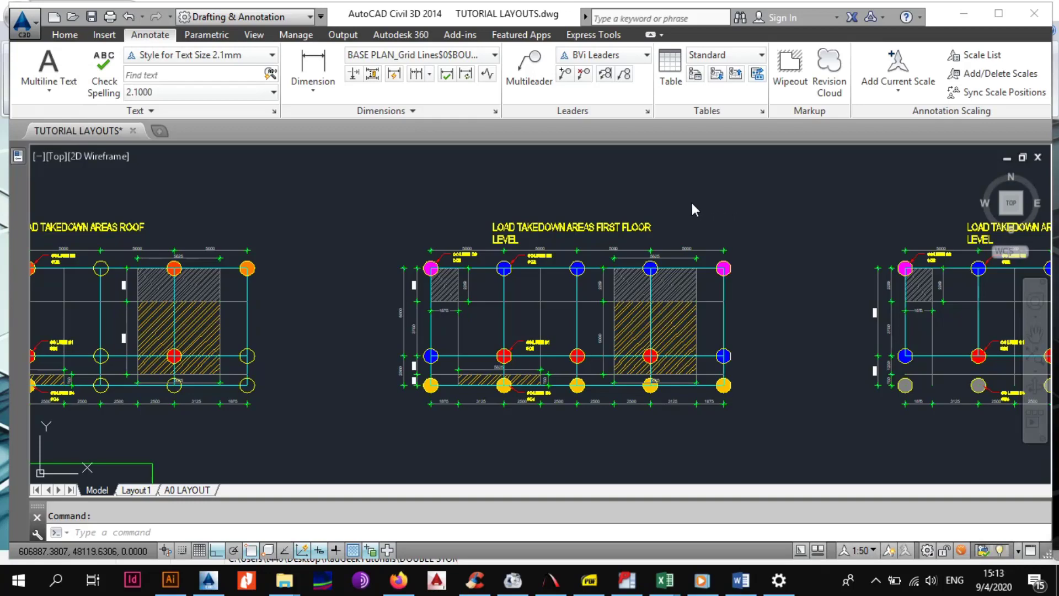
# - Examine the load takedown area plans, including the column labels, hatched load areas and their dimensions
pyautogui.scroll(-3, 633, 279)
pyautogui.scroll(7, 579, 307)
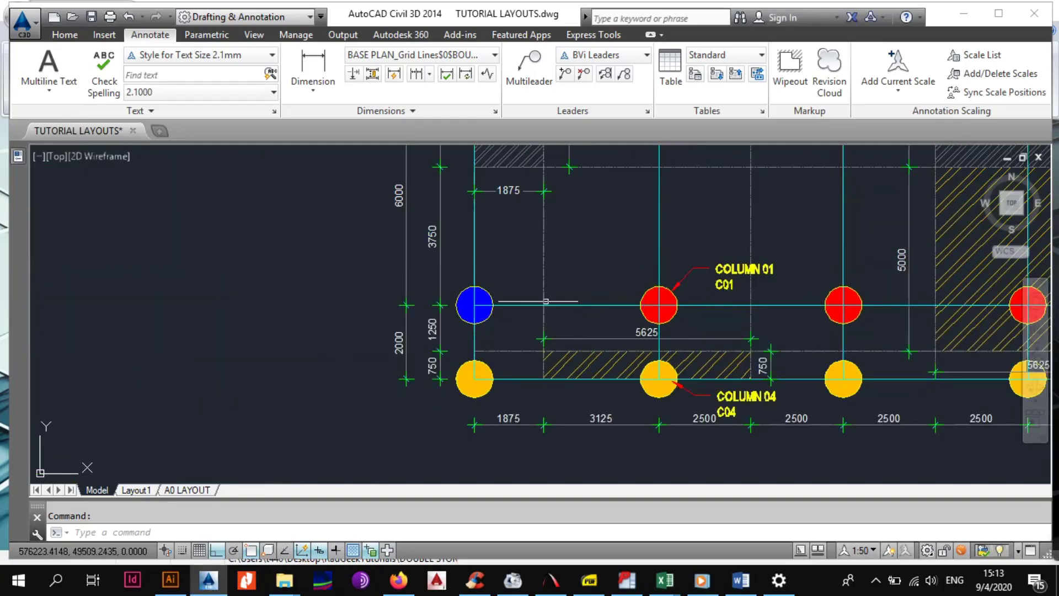
pyautogui.scroll(-3, 579, 306)
pyautogui.scroll(3, 446, 315)
pyautogui.scroll(2, 446, 315)
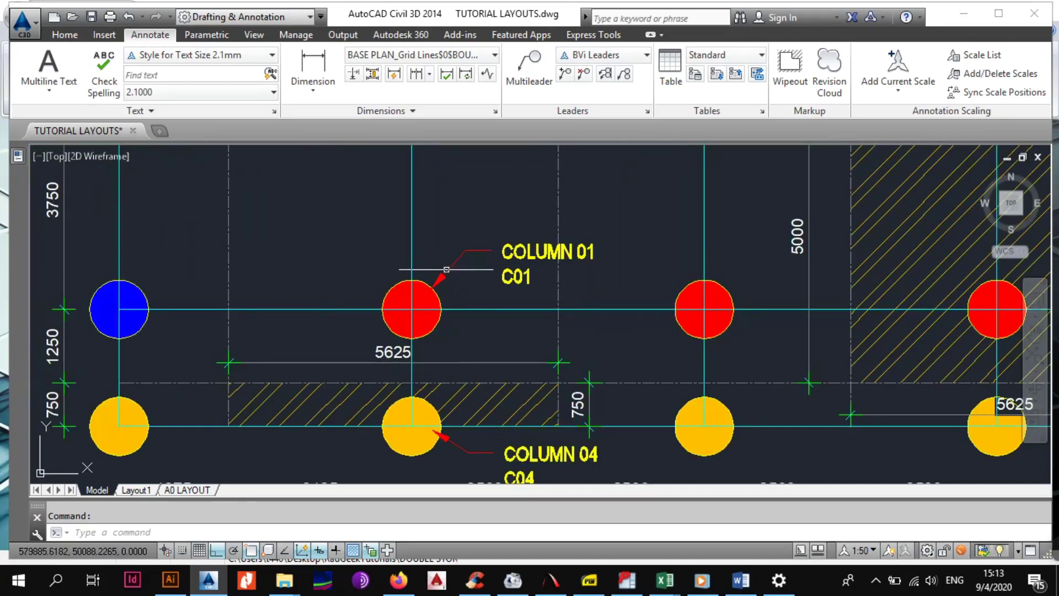
pyautogui.scroll(-2, 447, 269)
pyautogui.moveTo(466, 308)
pyautogui.mouseDown(button='middle')
pyautogui.moveTo(411, 323)
pyautogui.moveTo(465, 343)
pyautogui.moveTo(527, 328)
pyautogui.mouseUp(button='middle')
pyautogui.scroll(1, 386, 309)
pyautogui.scroll(-1, 382, 307)
pyautogui.scroll(-3, 465, 343)
pyautogui.scroll(3, 455, 238)
pyautogui.scroll(-2, 455, 238)
pyautogui.scroll(2, 464, 254)
pyautogui.scroll(-2, 473, 265)
pyautogui.scroll(-1, 386, 270)
pyautogui.scroll(2, 343, 272)
pyautogui.scroll(-3, 381, 204)
pyautogui.scroll(-1, 475, 240)
pyautogui.moveTo(612, 328); pyautogui.dragTo(513, 339, button='middle')
pyautogui.scroll(5, 650, 321)
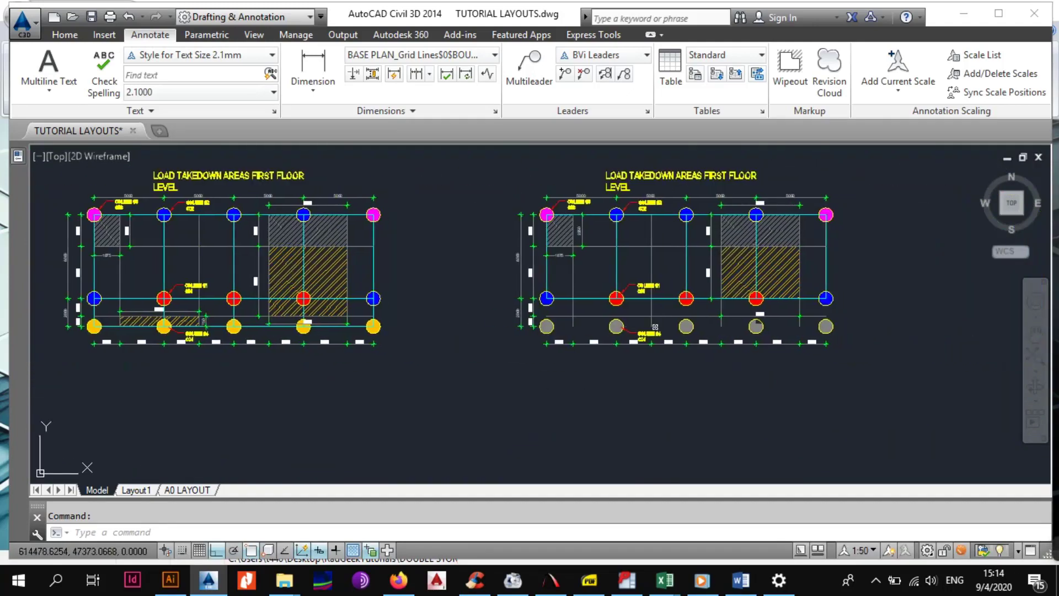
pyautogui.scroll(-6, 650, 322)
pyautogui.moveTo(650, 322)
pyautogui.mouseDown(button='middle')
pyautogui.moveTo(514, 345)
pyautogui.moveTo(576, 337)
pyautogui.mouseUp(button='middle')
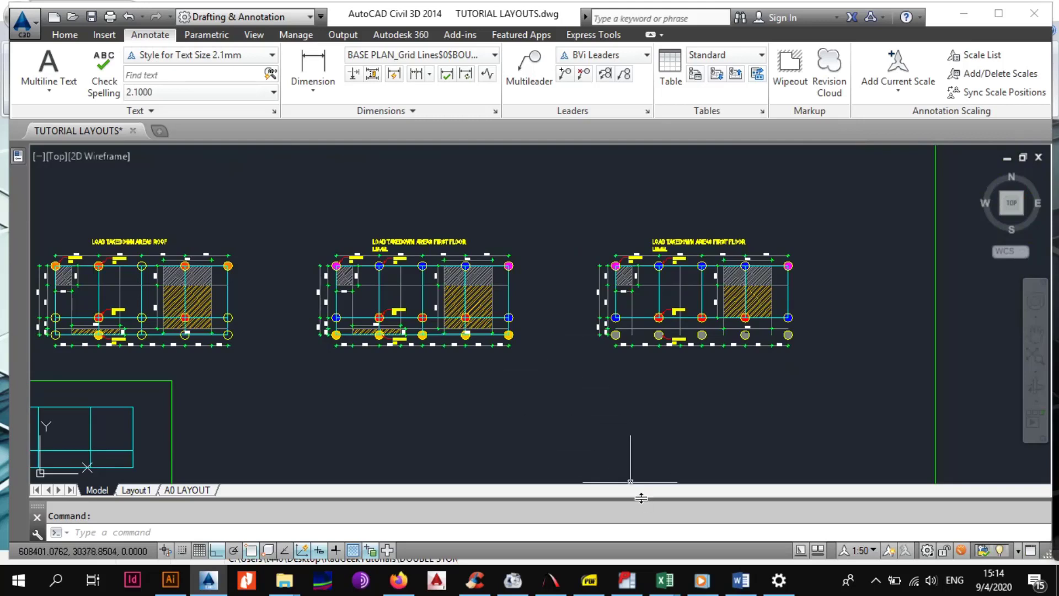
# - Switch to File Explorer and open the COLUMNS folder inside DOUBLE STORY BUILDING under RadGeekTutorials
pyautogui.moveTo(284, 579)
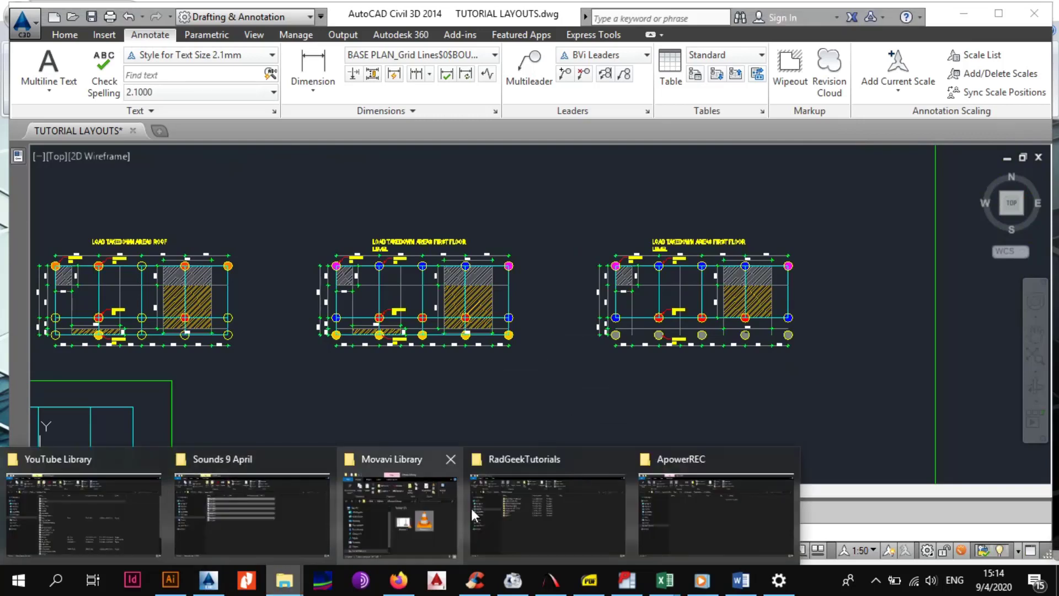
pyautogui.click(520, 527)
pyautogui.click(302, 204)
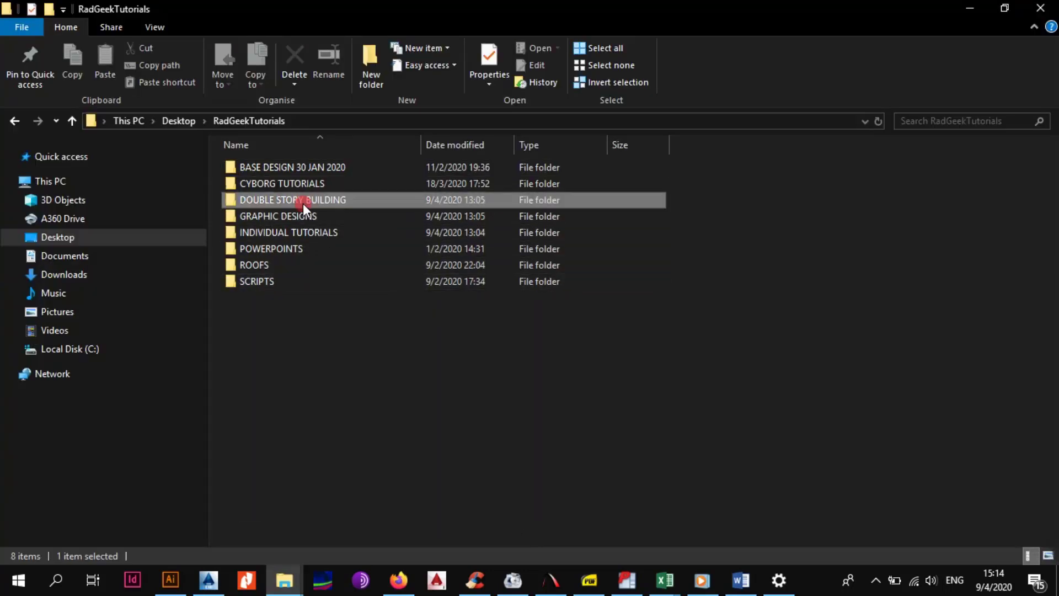
pyautogui.doubleClick(302, 203)
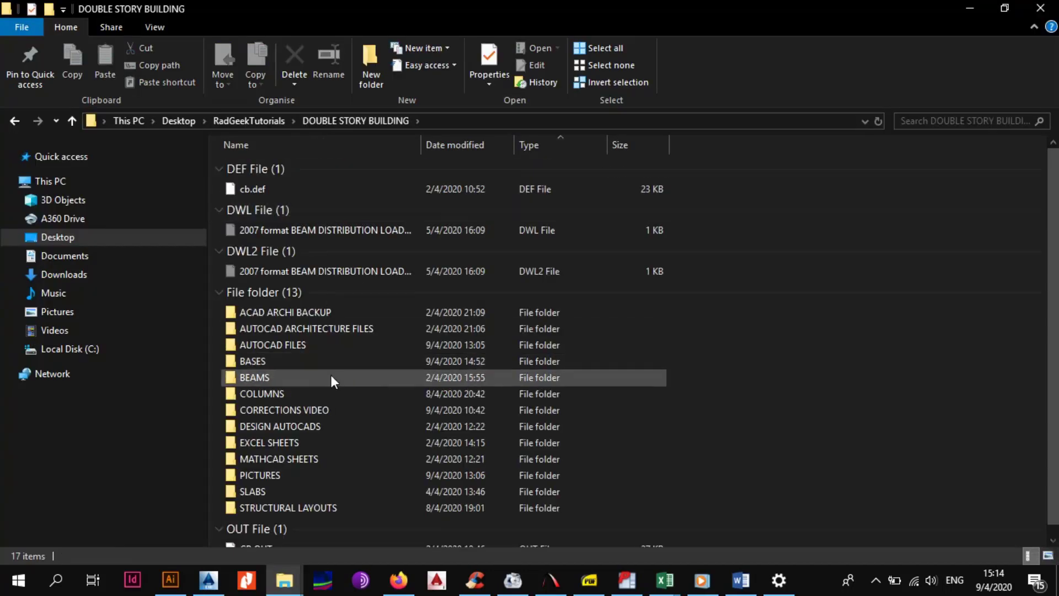
pyautogui.doubleClick(308, 386)
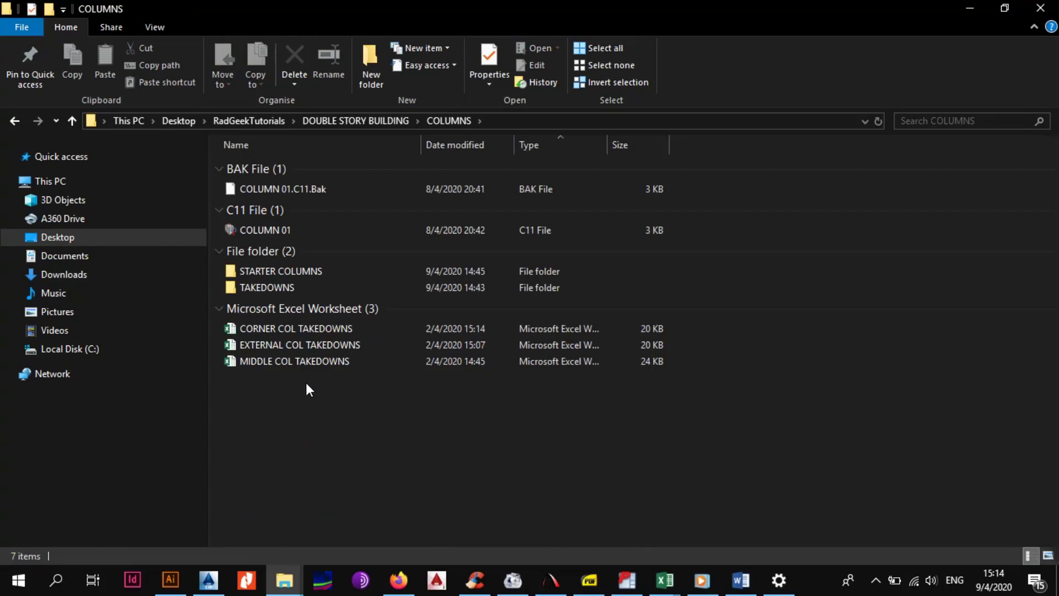
# - Switch to AutoCAD Civil 3D and view the ground floor layout with its column grid
pyautogui.click(208, 580)
pyautogui.scroll(8, 453, 304)
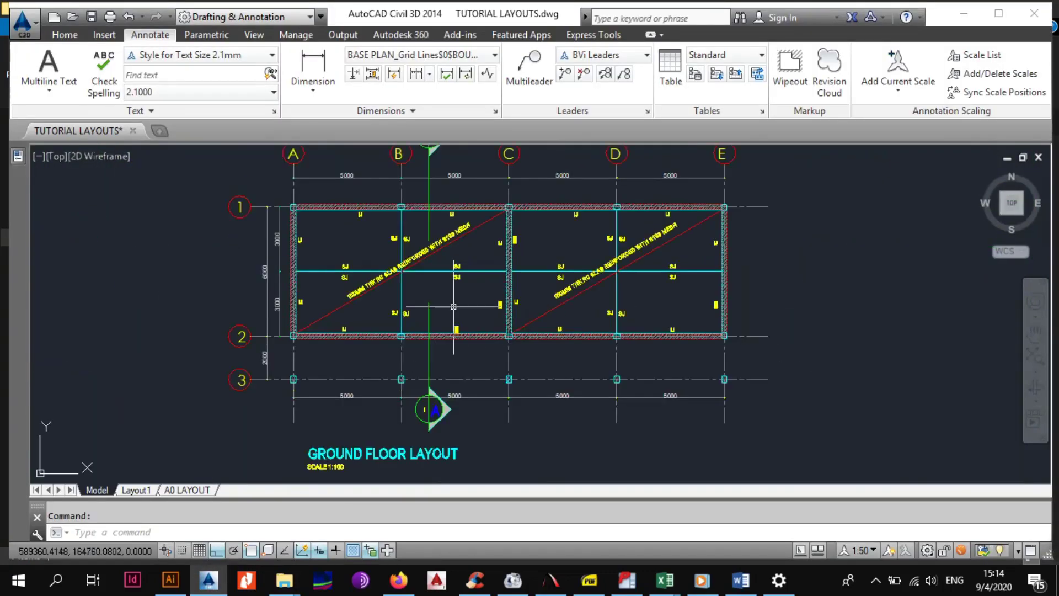
pyautogui.moveTo(453, 306); pyautogui.dragTo(446, 340, button='middle')
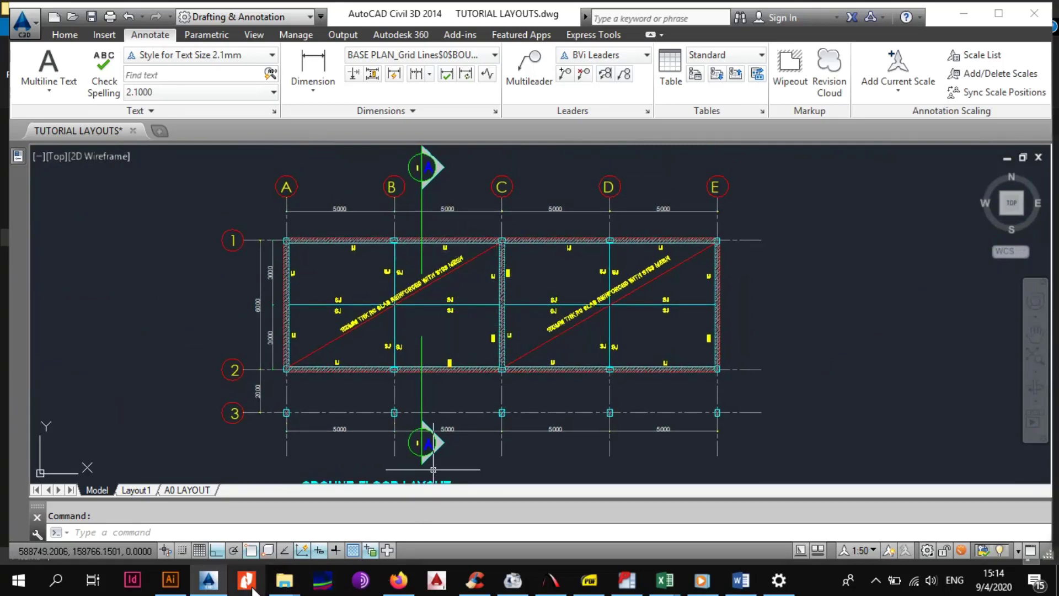
# - Return to the COLUMNS folder in File Explorer and open the COLUMN 01 C11 file in Rectangular Column Design
pyautogui.moveTo(284, 580)
pyautogui.click(531, 518)
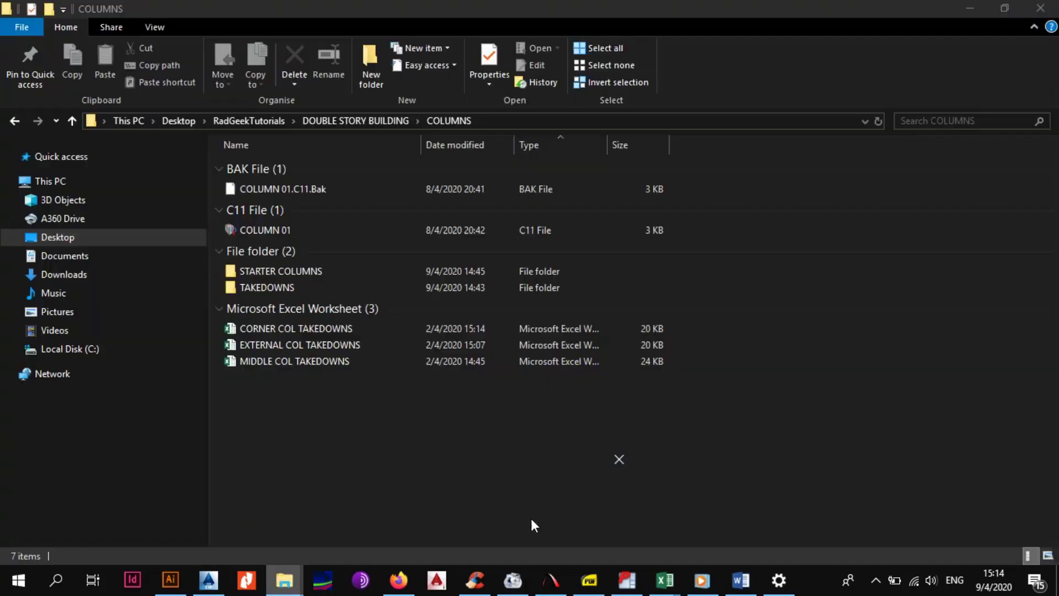
pyautogui.doubleClick(337, 232)
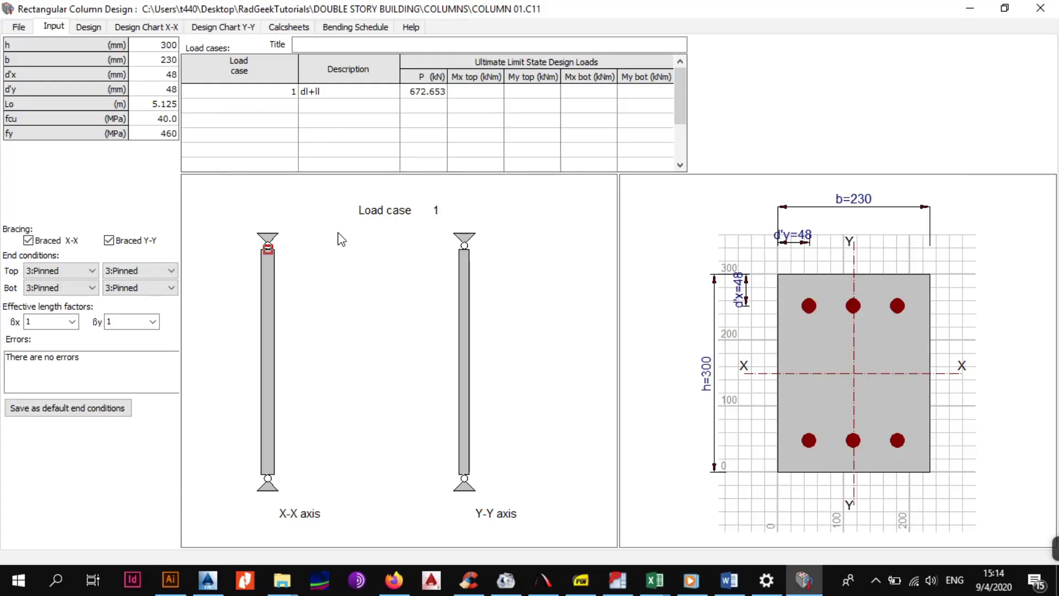
pyautogui.click(157, 45)
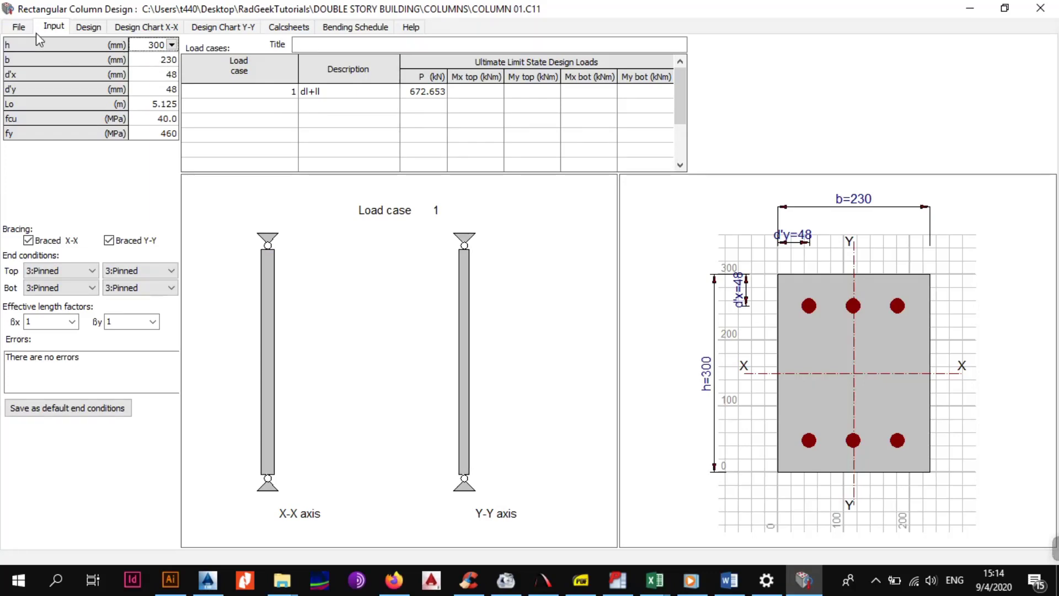
# - Make COLUMNS the working folder and save a copy of the column design there as COLUMN 02
pyautogui.click(18, 26)
pyautogui.click(49, 93)
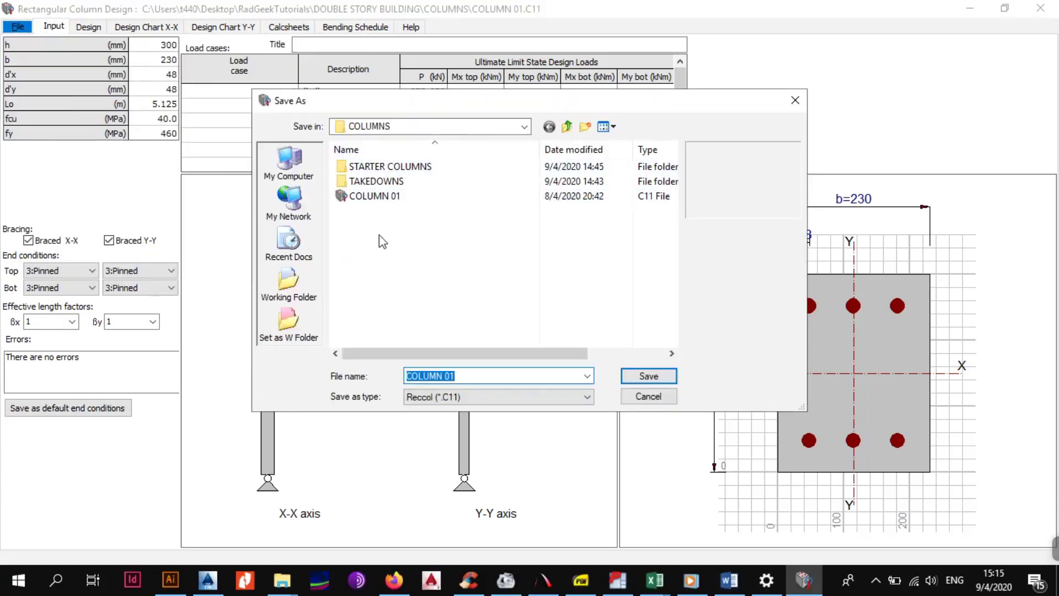
pyautogui.click(291, 322)
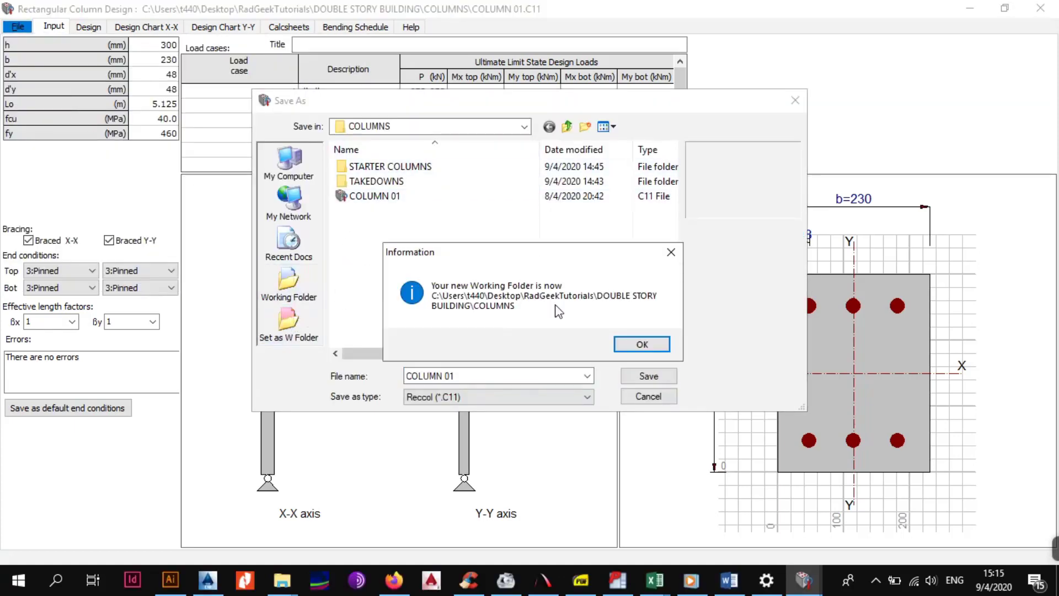
pyautogui.click(642, 344)
pyautogui.click(496, 375)
pyautogui.press('BackSpace')
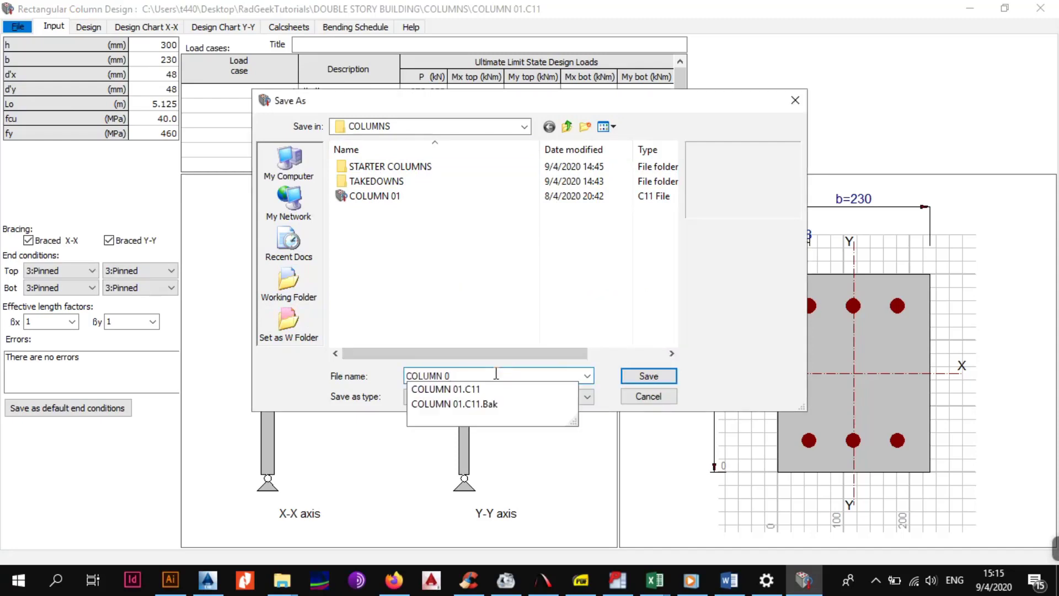
pyautogui.write('2')
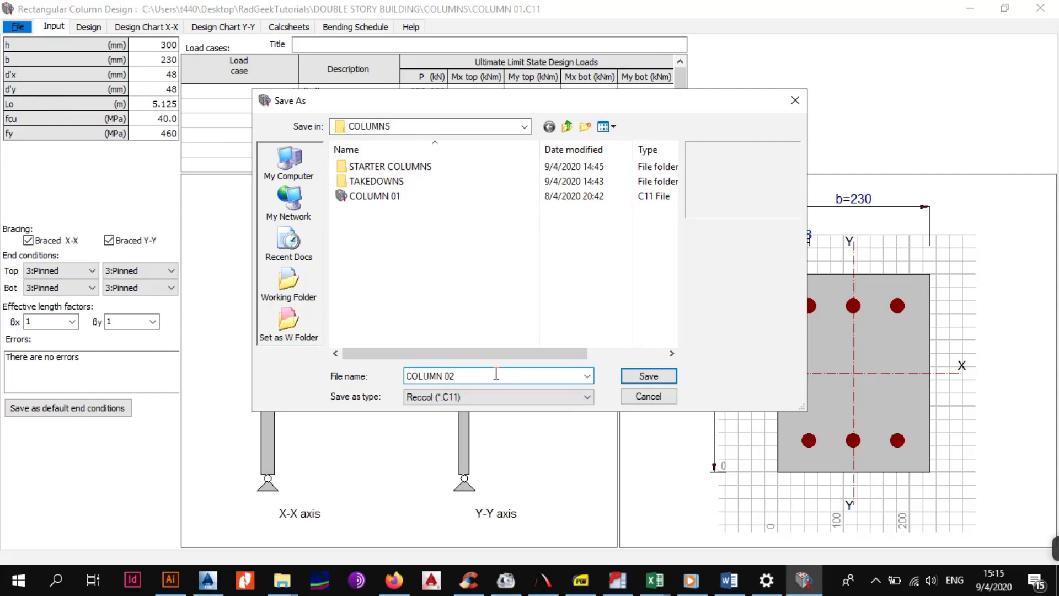
pyautogui.click(648, 377)
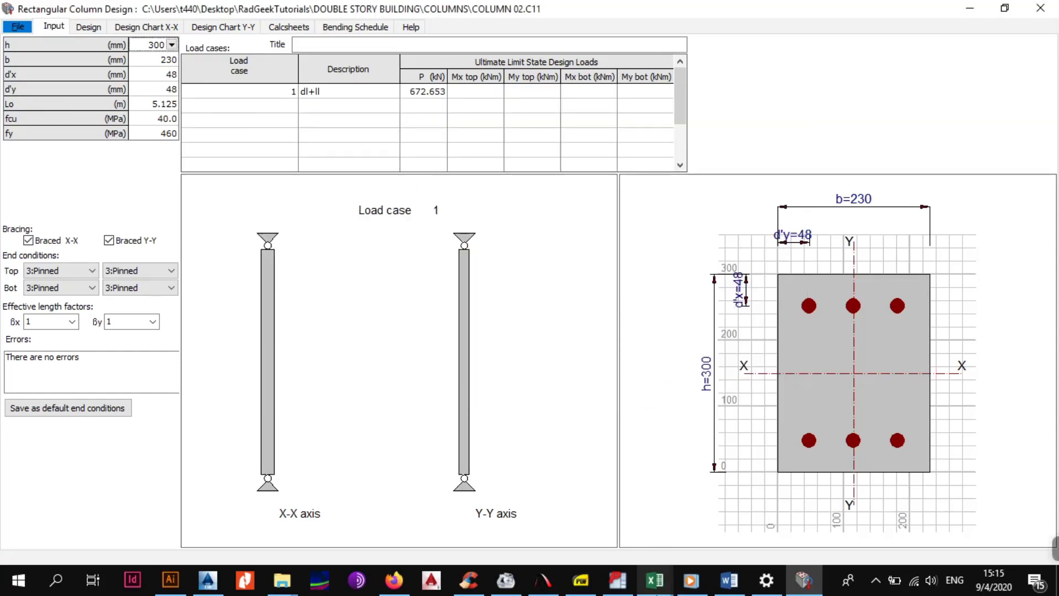
# - Review the column section inputs h, b, d'x, d'y and the length Lo
pyautogui.click(159, 90)
pyautogui.click(154, 44)
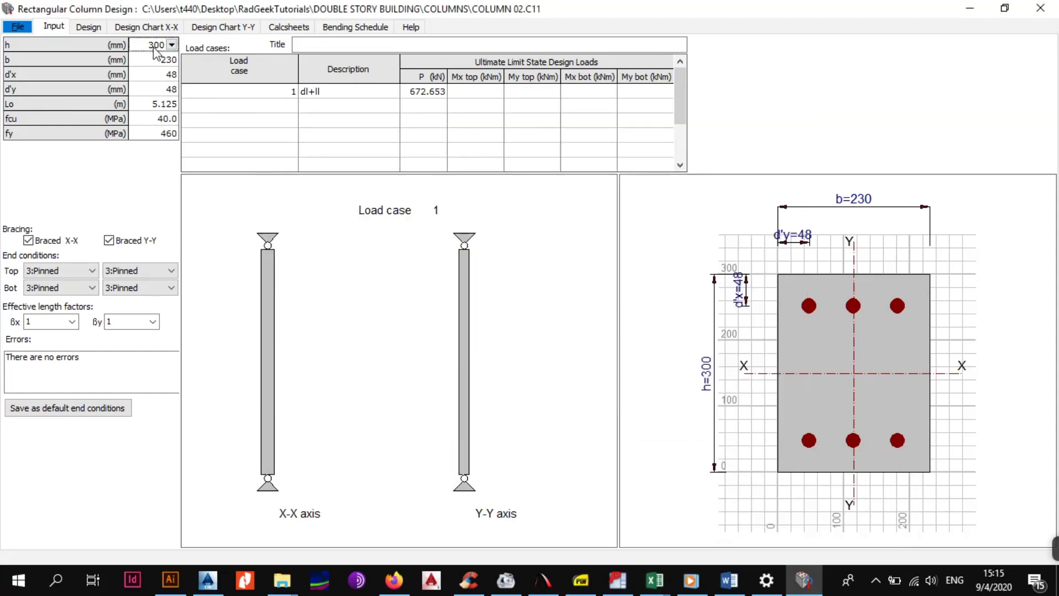
pyautogui.click(153, 60)
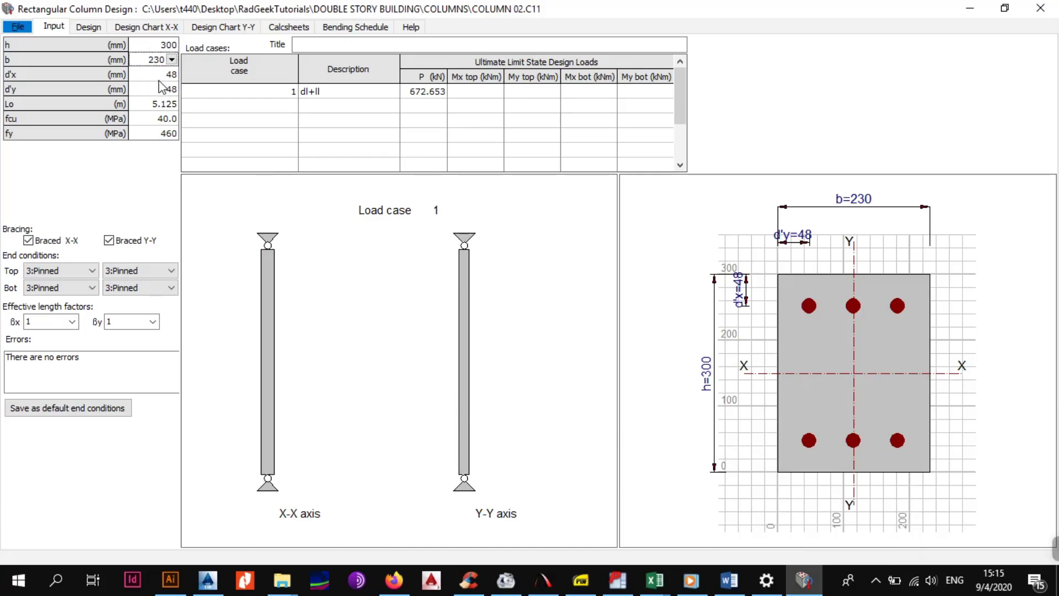
pyautogui.click(158, 76)
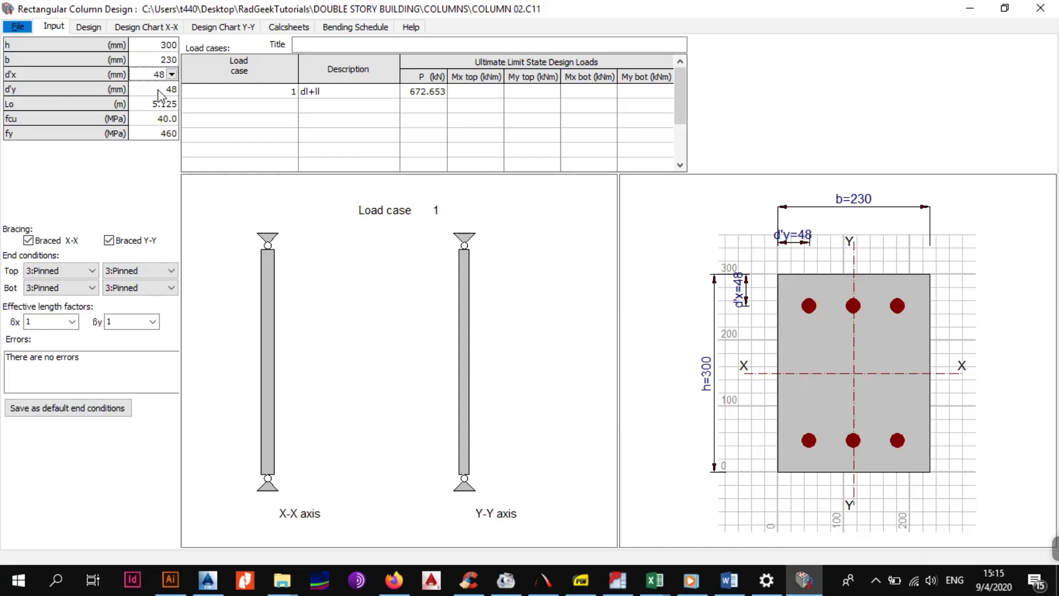
pyautogui.press('Down')
pyautogui.press('Down')
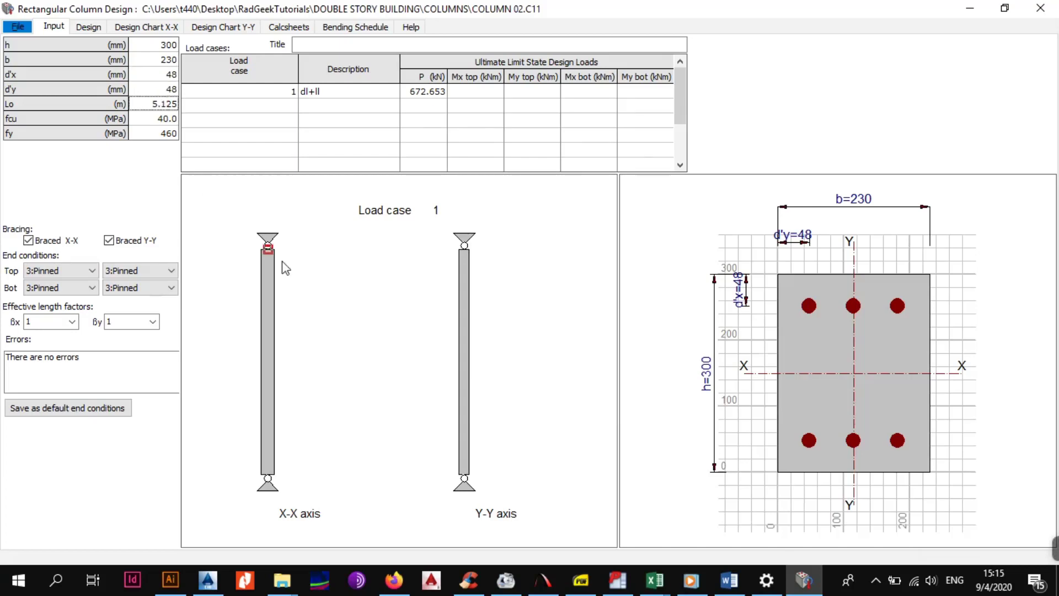
# - Switch to PADDS and examine the column elevation for the overall column length, lap zones and floor levels
pyautogui.click(617, 579)
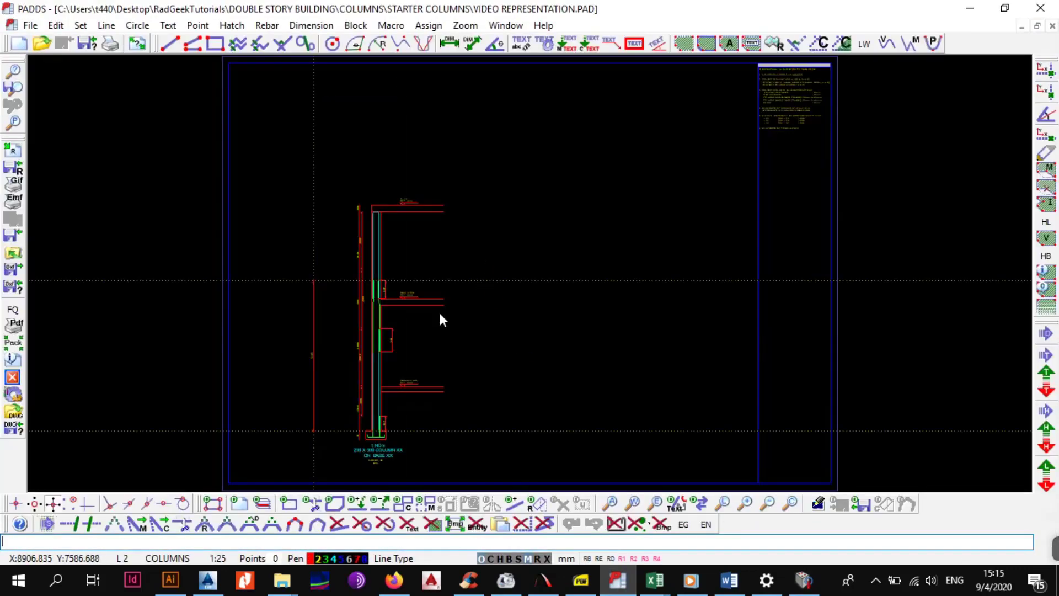
pyautogui.scroll(3, 369, 360)
pyautogui.scroll(-1, 436, 324)
pyautogui.scroll(4, 436, 325)
pyautogui.scroll(-3, 498, 376)
pyautogui.scroll(2, 458, 193)
pyautogui.scroll(2, 459, 193)
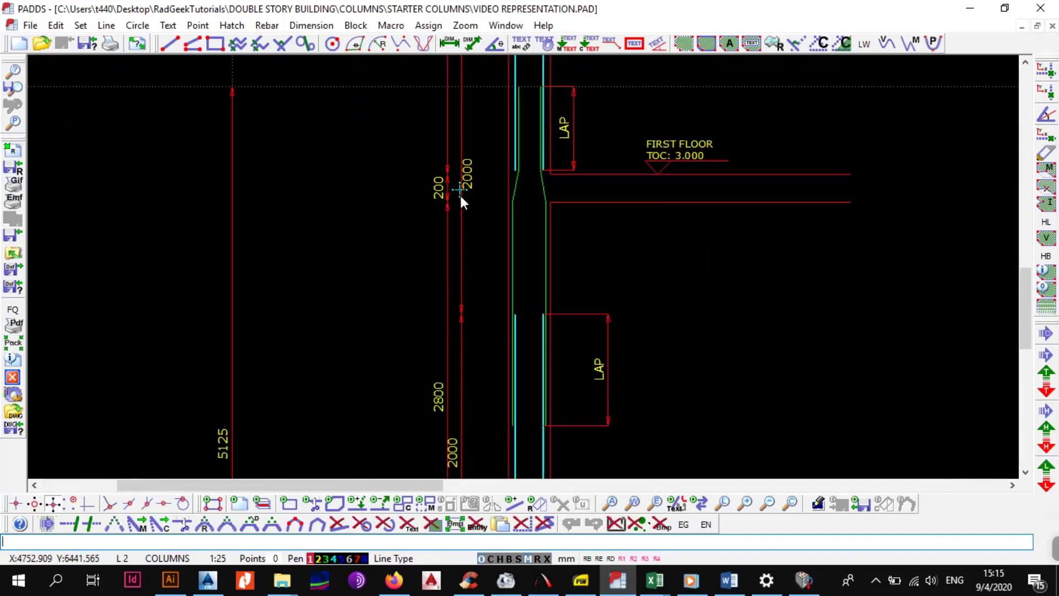
pyautogui.scroll(-2, 489, 307)
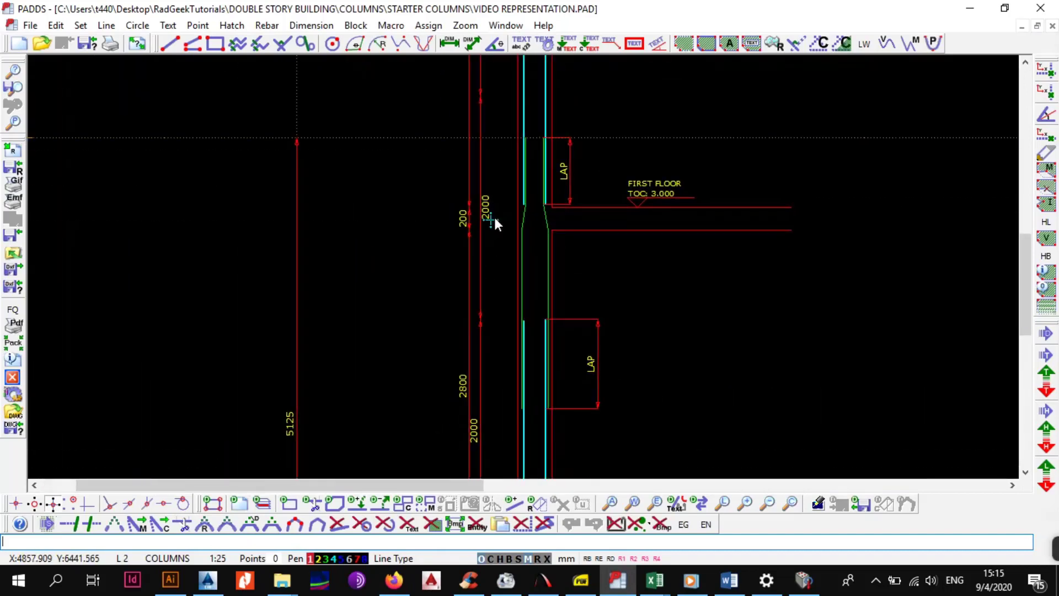
pyautogui.scroll(-3, 494, 221)
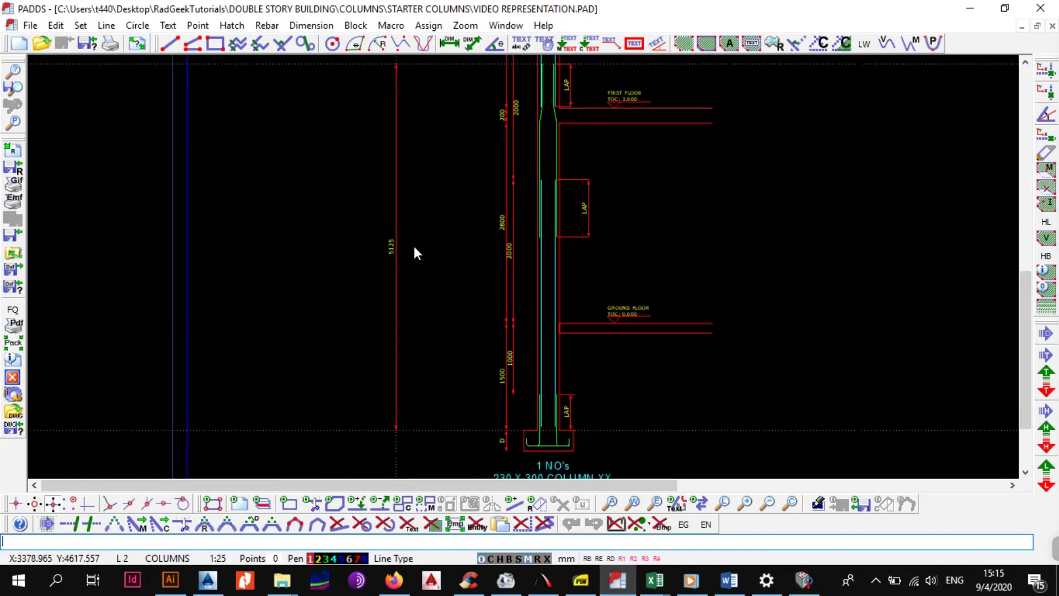
pyautogui.scroll(3, 534, 329)
pyautogui.scroll(4, 549, 292)
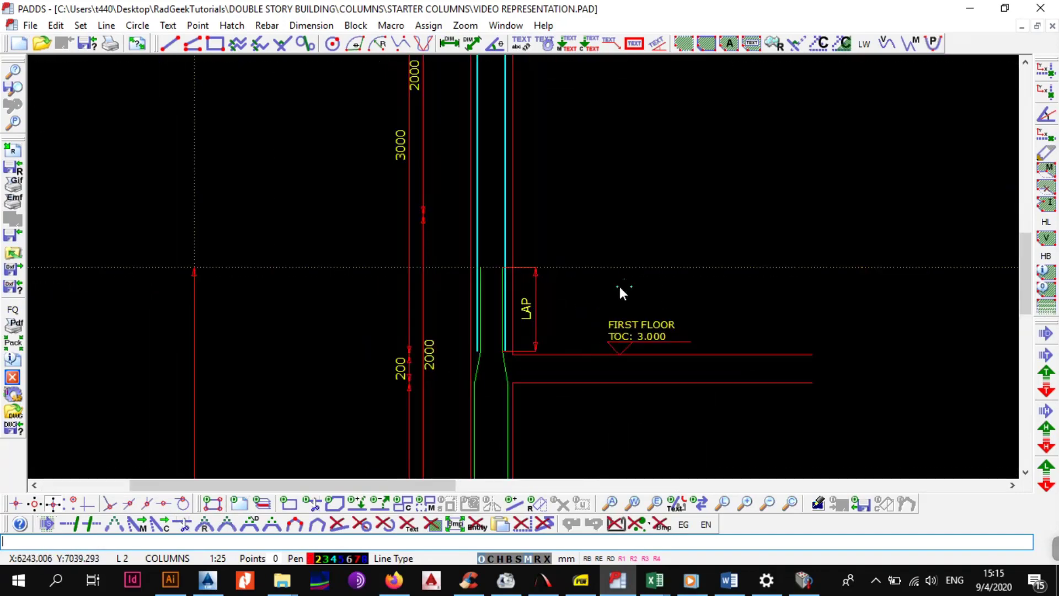
pyautogui.scroll(-3, 607, 300)
pyautogui.scroll(5, 407, 319)
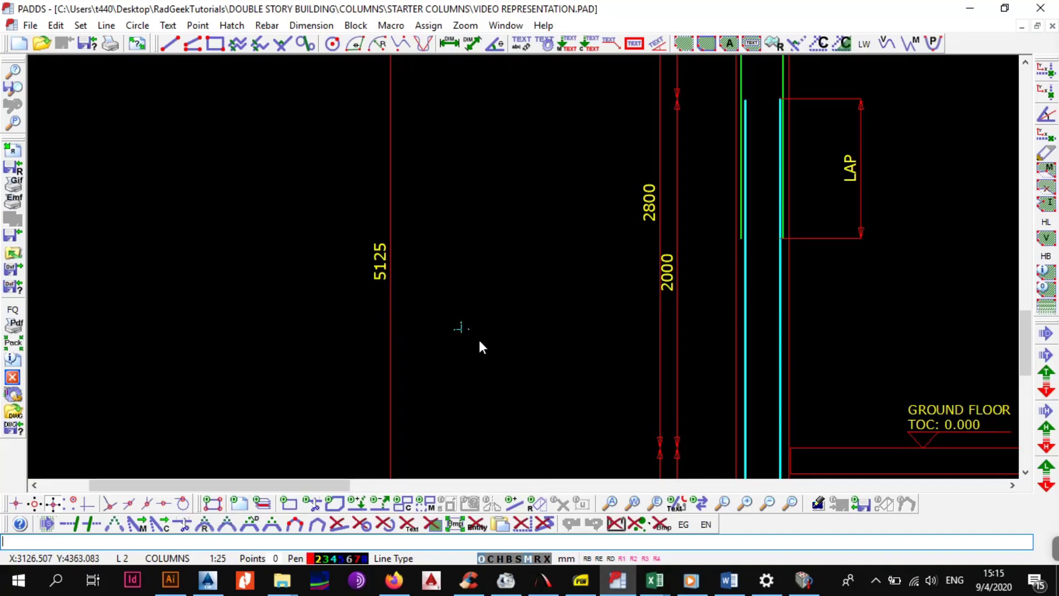
# - Return to Rectangular Column Design, check the concrete strength fcu, and set load case 1's description to "LL + DL"
pyautogui.click(803, 578)
pyautogui.click(153, 120)
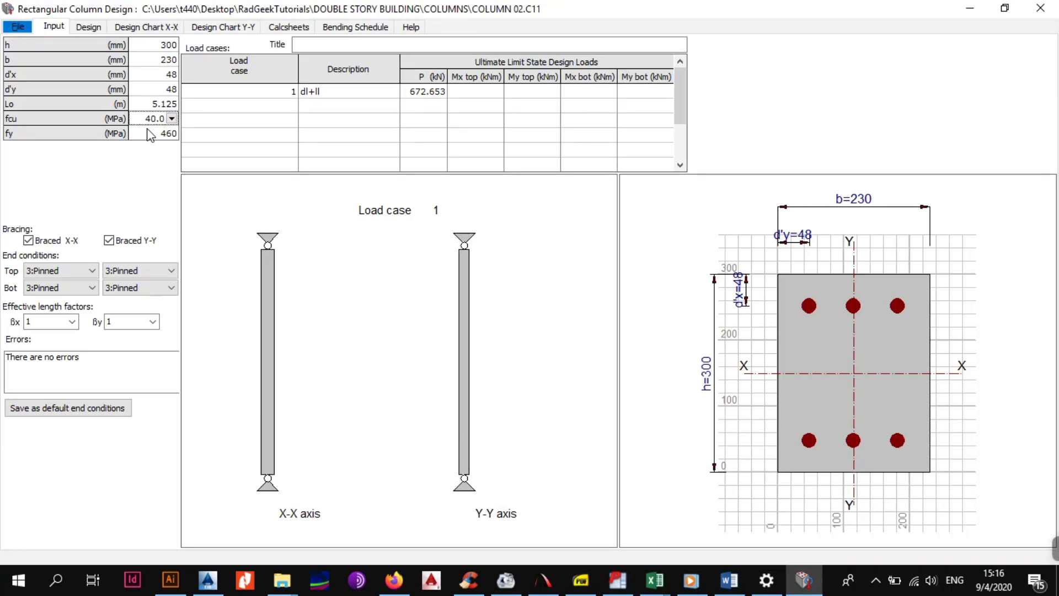
pyautogui.click(344, 93)
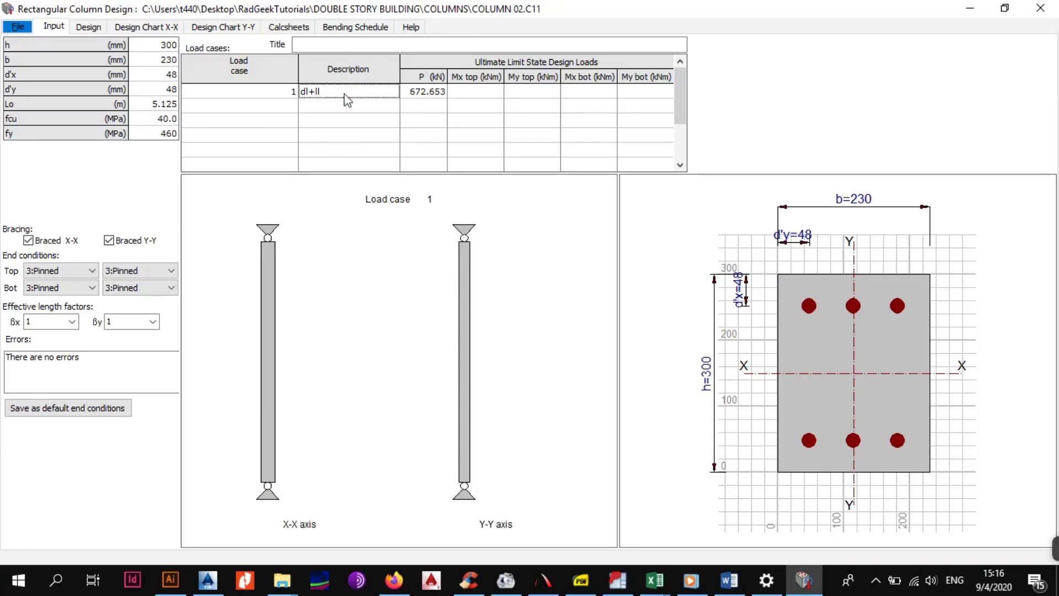
pyautogui.press('BackSpace')
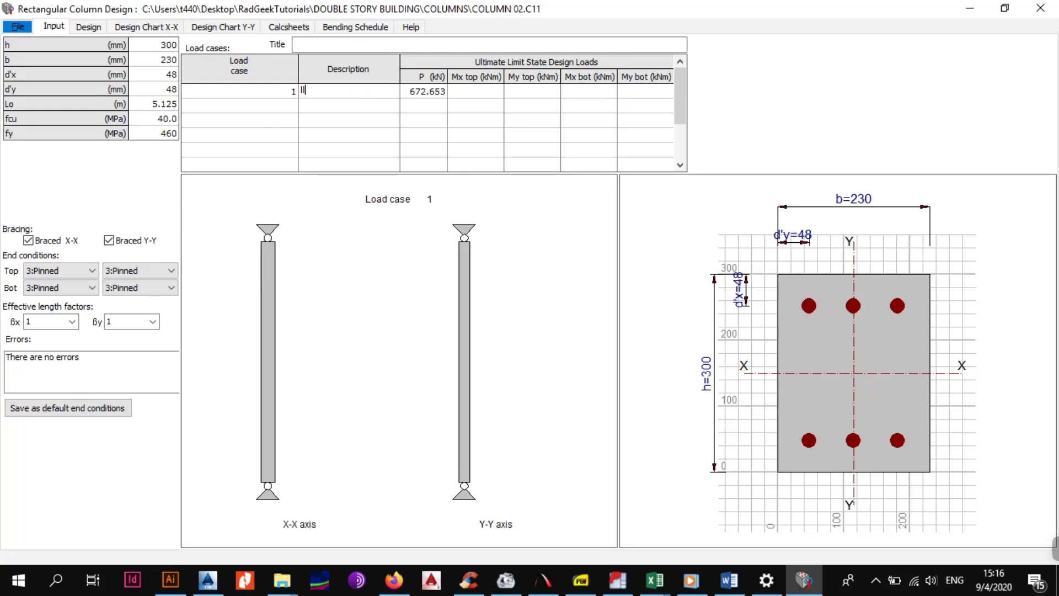
pyautogui.write('ll')
pyautogui.press('BackSpace')
pyautogui.press('BackSpace')
pyautogui.write('LL + dl')
pyautogui.press('BackSpace')
pyautogui.press('BackSpace')
pyautogui.press('BackSpace')
pyautogui.write('DL')
pyautogui.click(421, 95)
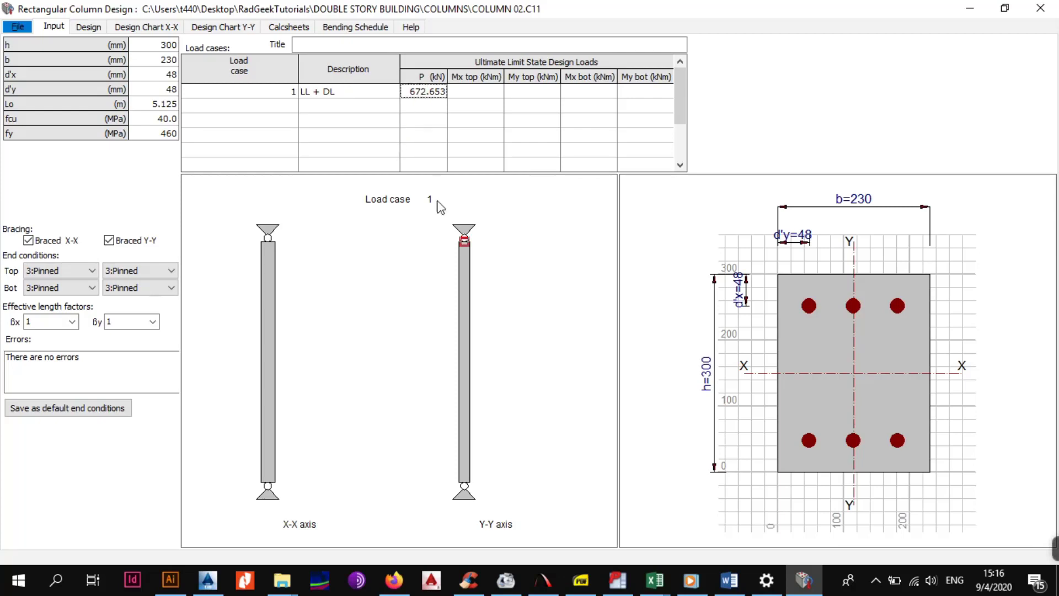
# - Switch to the COLUMN 02 TAKEDOWNS workbook and examine the total unfactored loads and the combined dead and live ULS load
pyautogui.click(651, 586)
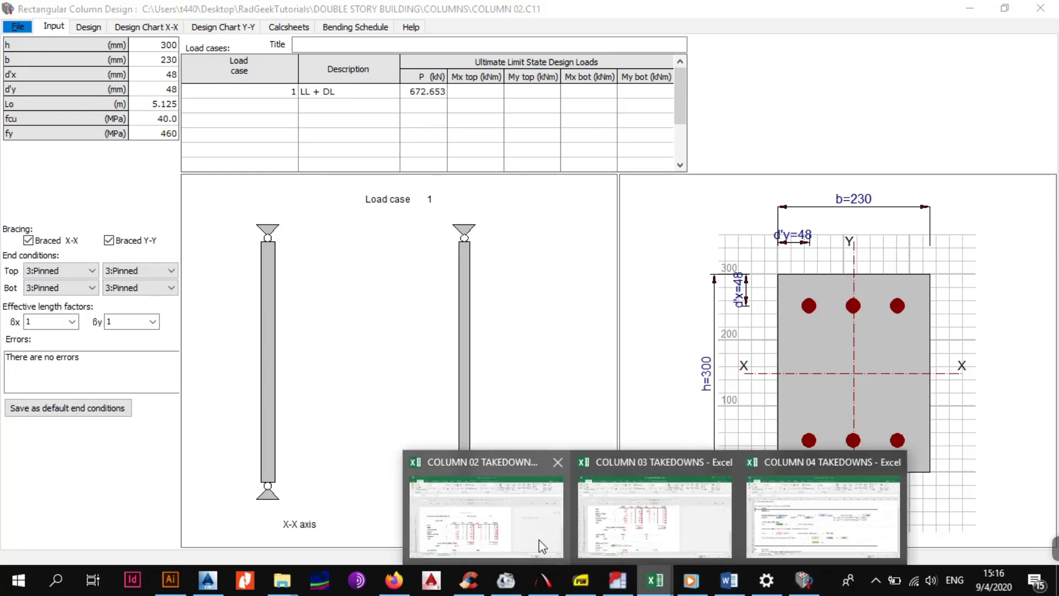
pyautogui.click(538, 541)
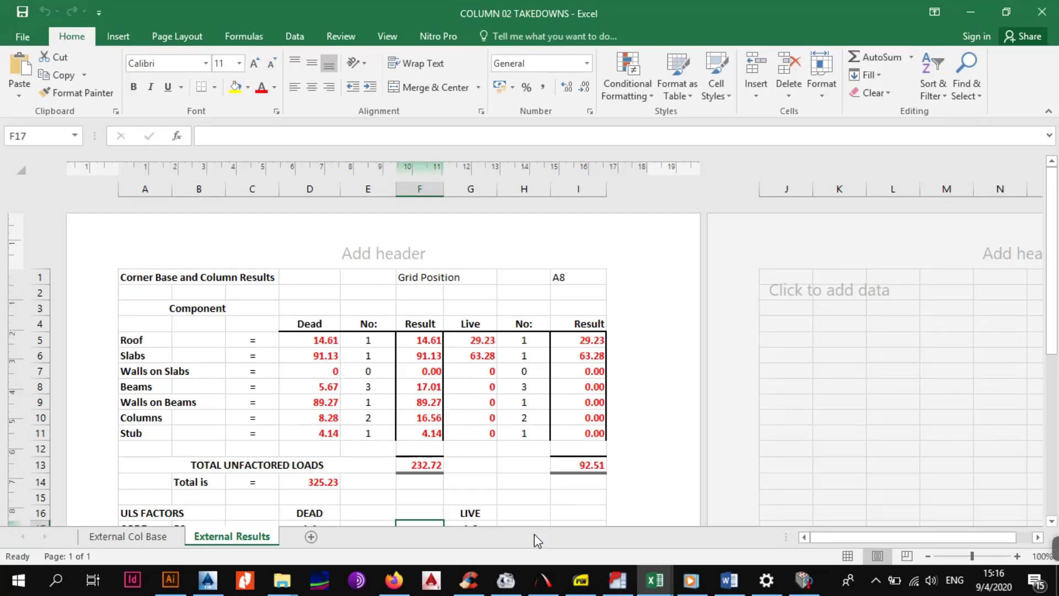
pyautogui.click(367, 414)
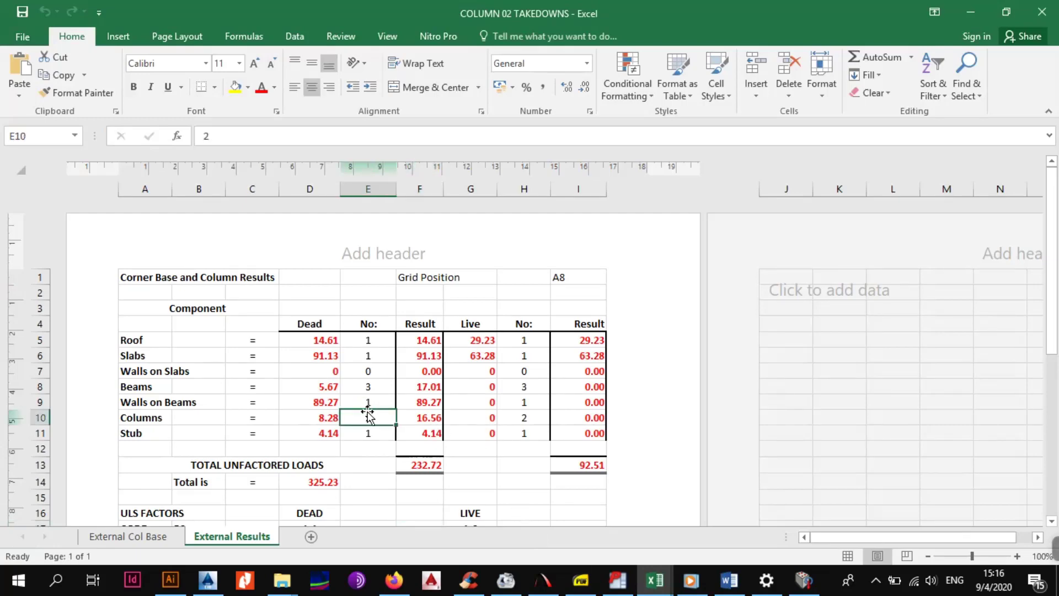
pyautogui.scroll(-3, 417, 395)
pyautogui.scroll(-1, 417, 395)
pyautogui.click(326, 434)
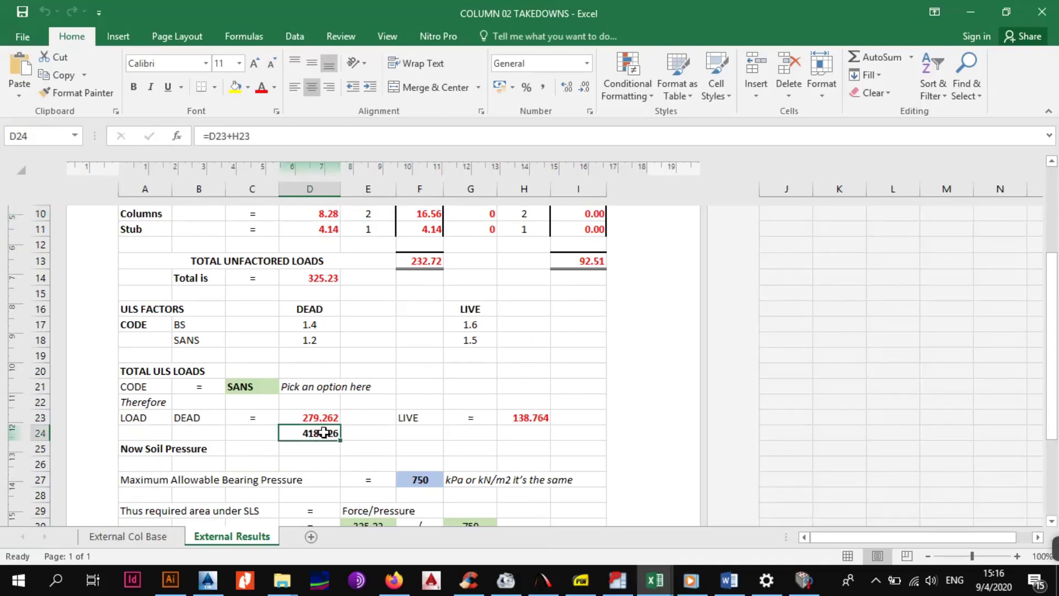
pyautogui.click(412, 438)
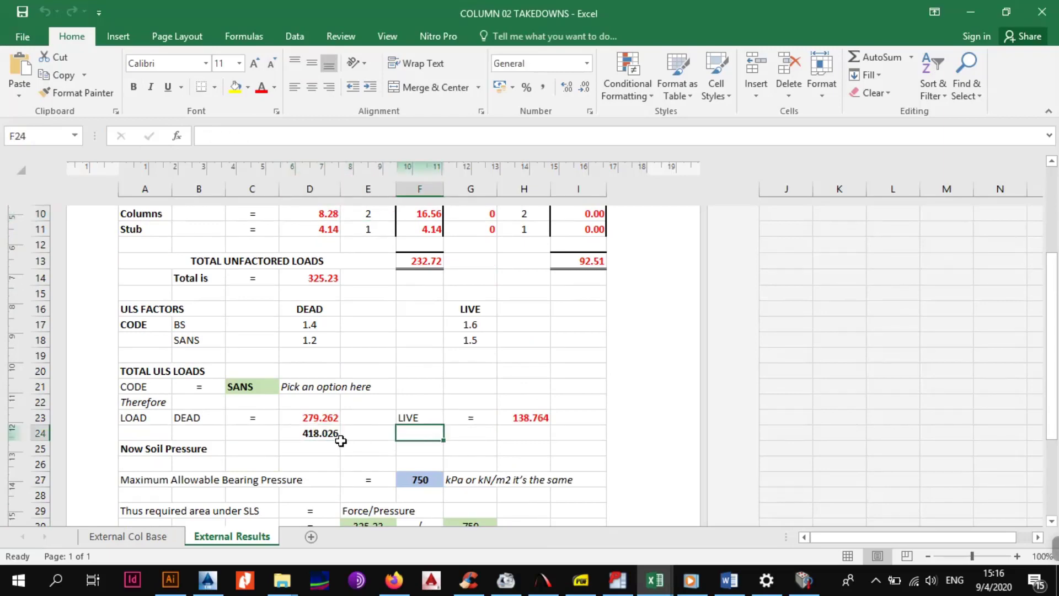
pyautogui.scroll(1, 402, 355)
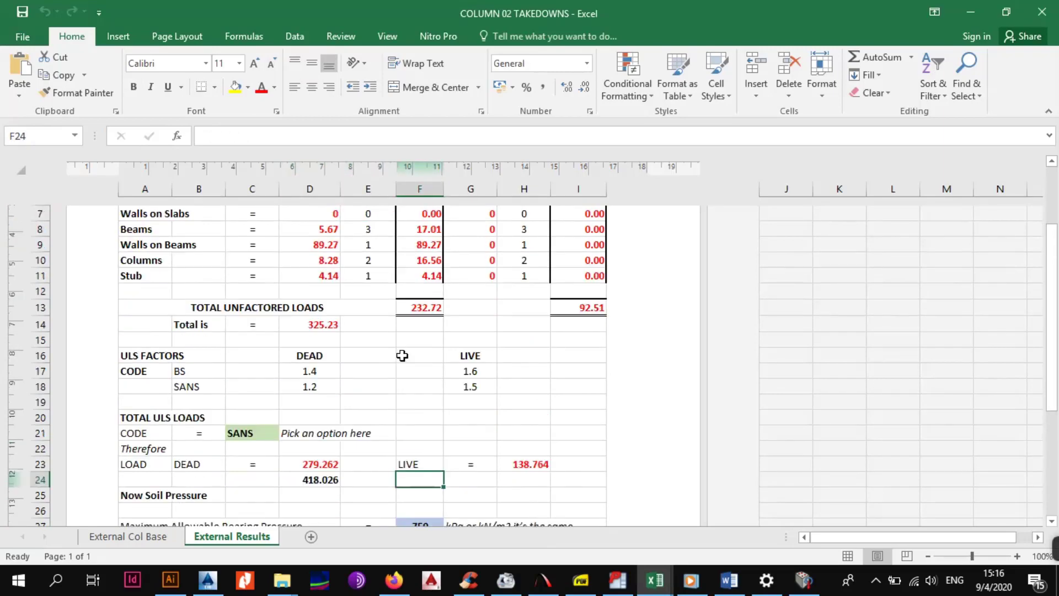
pyautogui.click(400, 313)
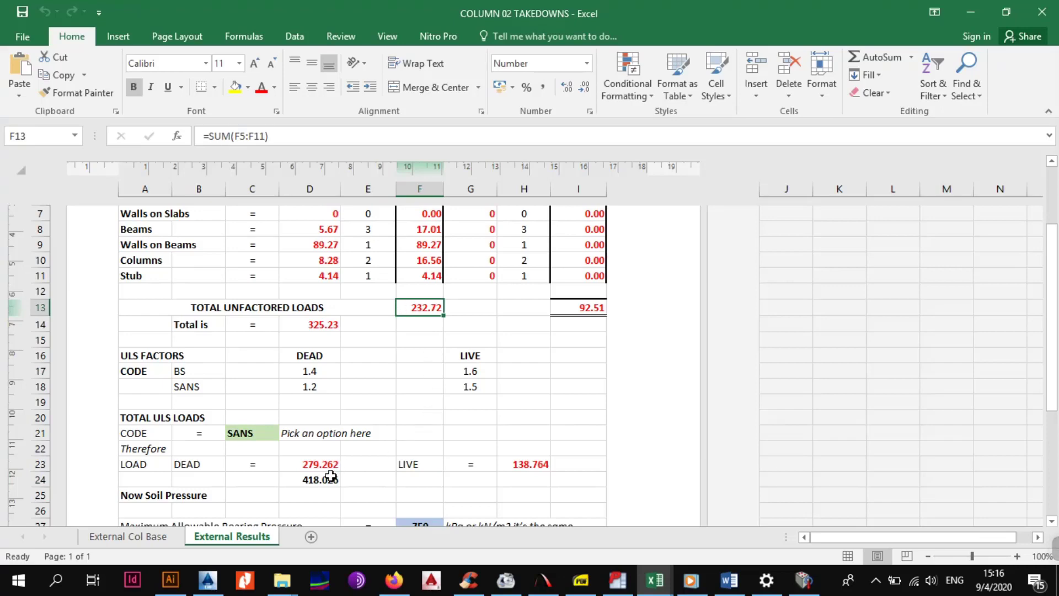
# - Return to Rectangular Column Design and set load case 1's axial load P to 418.026 kN, leaving the top and bottom moments blank
pyautogui.click(803, 579)
pyautogui.write('4')
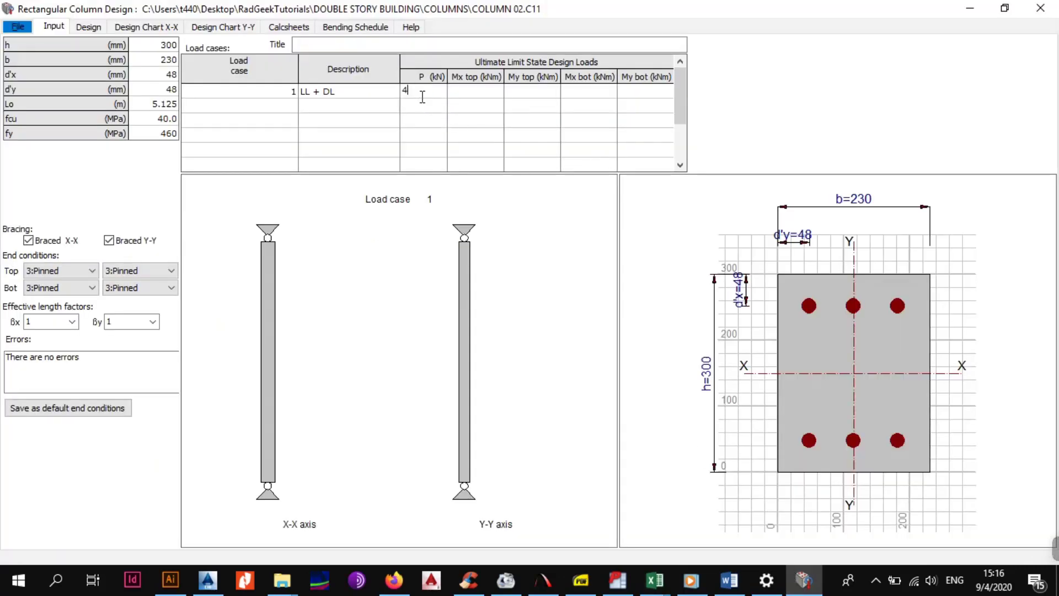
pyautogui.write('18.026')
pyautogui.click(484, 98)
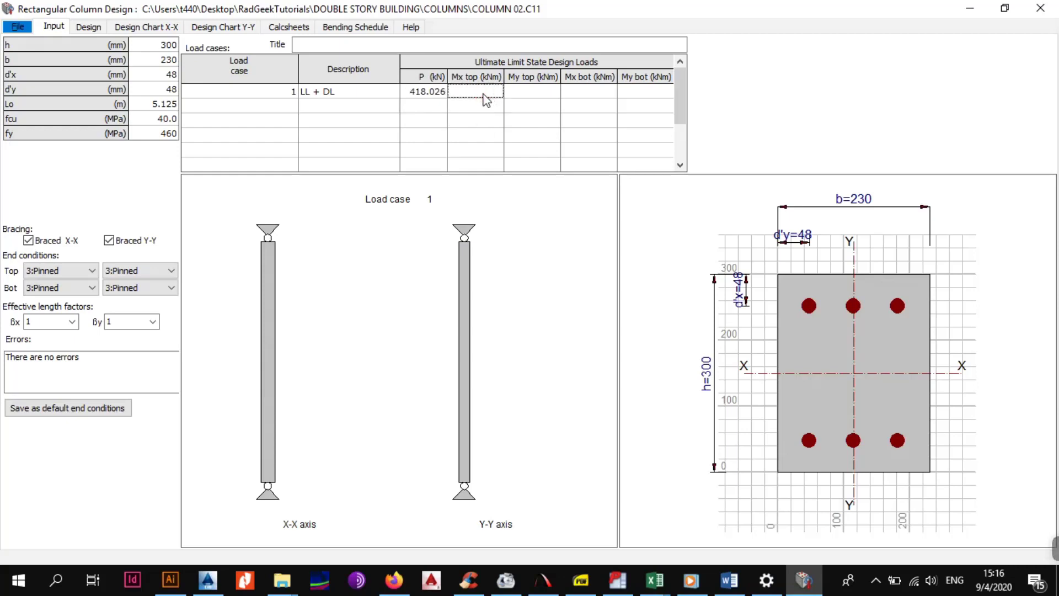
pyautogui.click(521, 92)
pyautogui.click(580, 92)
pyautogui.click(640, 93)
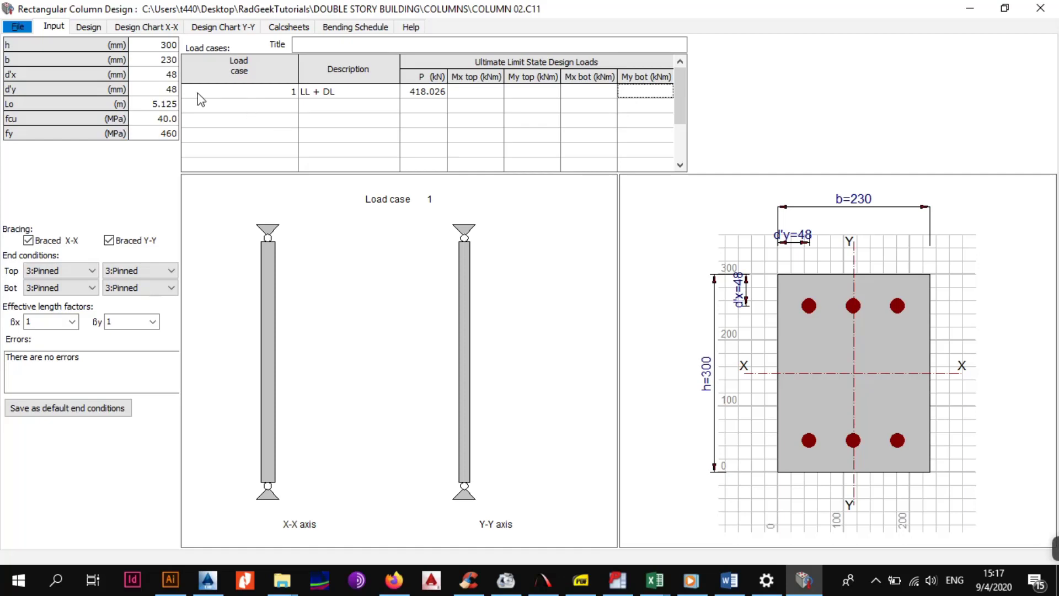
# - Review the design moments and required reinforcement for load case 1, and the X-X and Y-Y column design charts
pyautogui.click(99, 32)
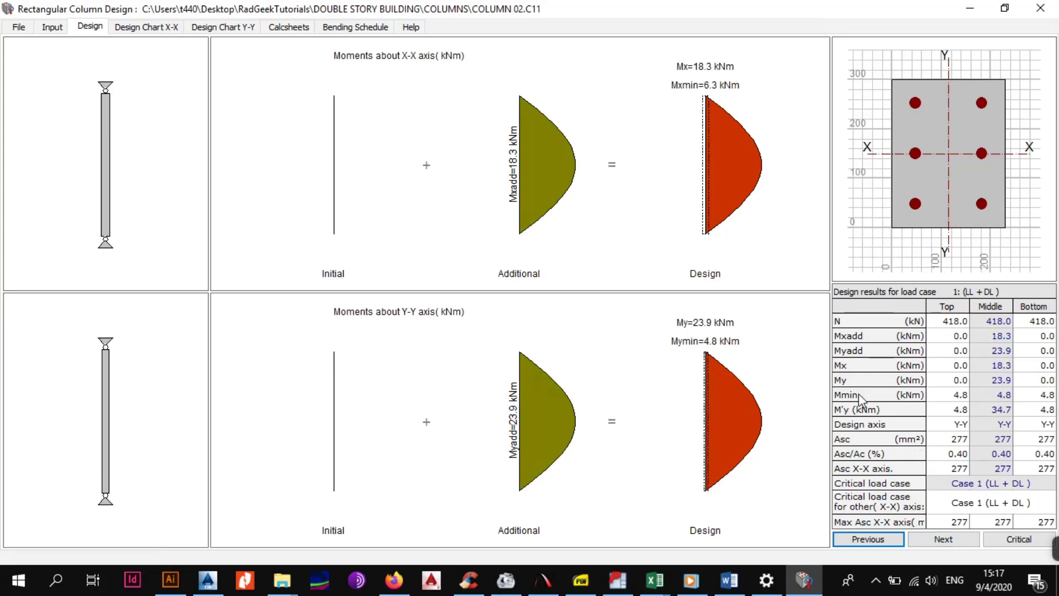
pyautogui.click(148, 26)
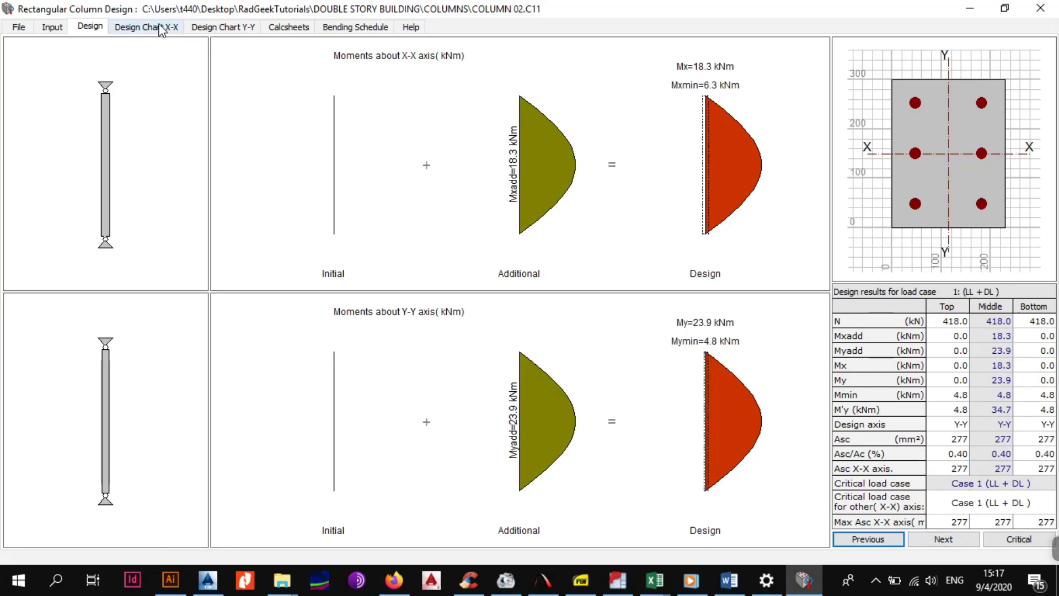
pyautogui.click(217, 26)
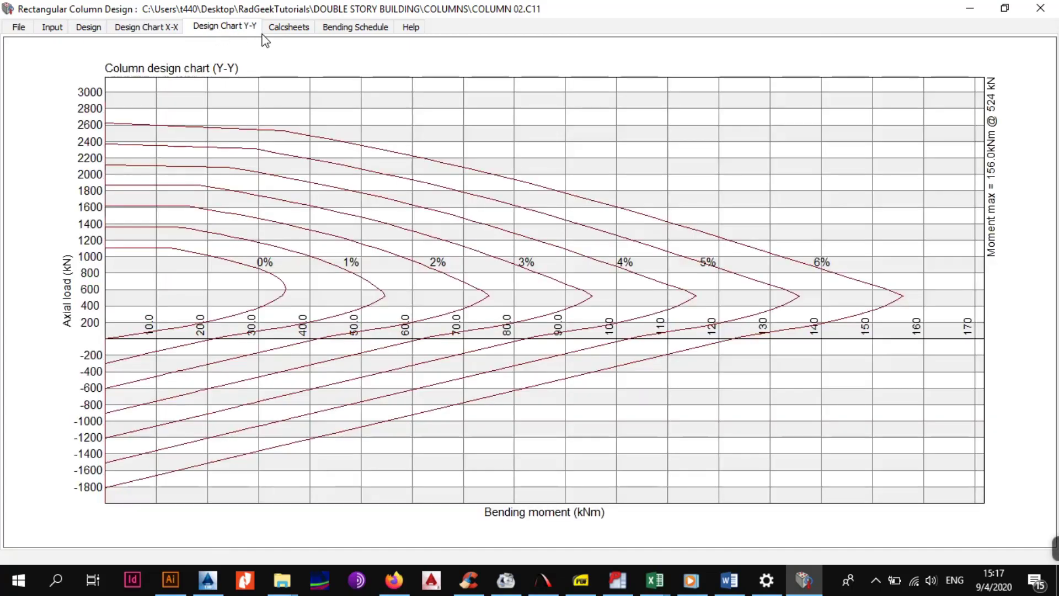
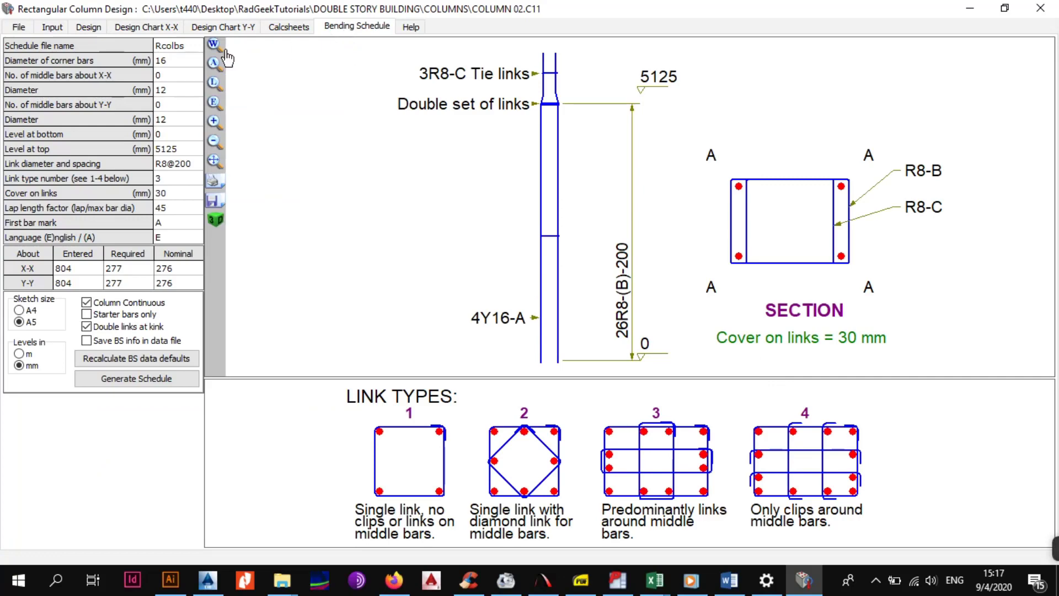
# - Name the bending schedule file COL02
pyautogui.click(181, 49)
pyautogui.click(181, 49)
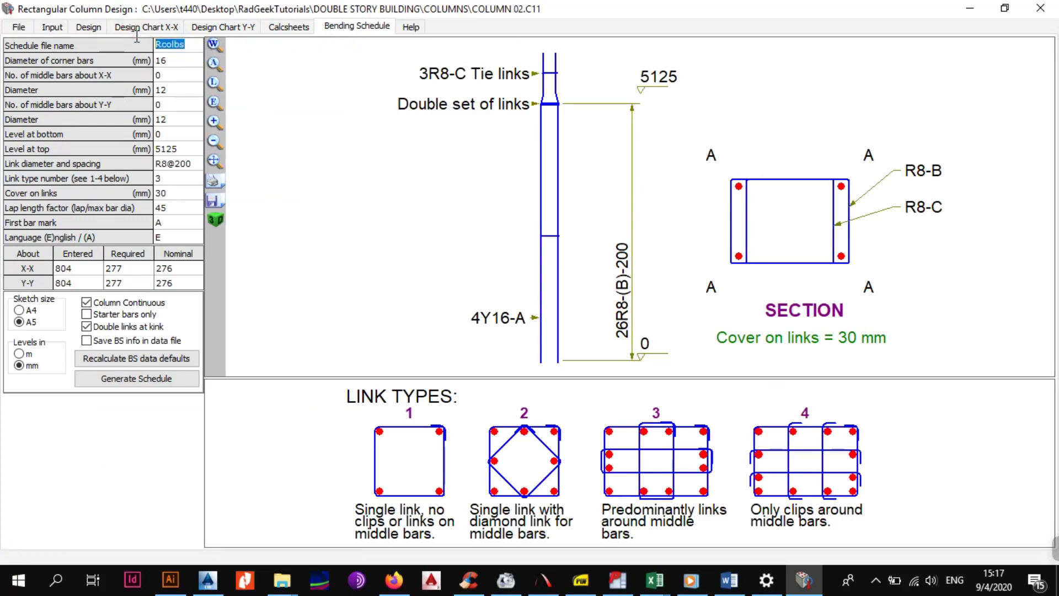
pyautogui.write('COL')
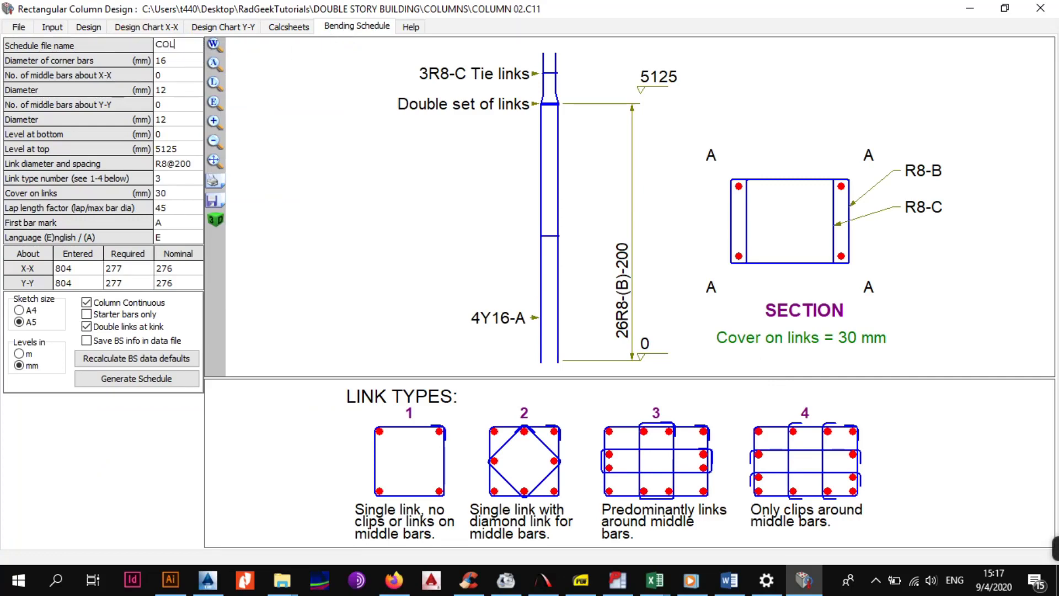
pyautogui.write('02')
# - Set the corner bar diameter to 12 mm and check the middle bar and top level entries of the bending schedule
pyautogui.click(172, 90)
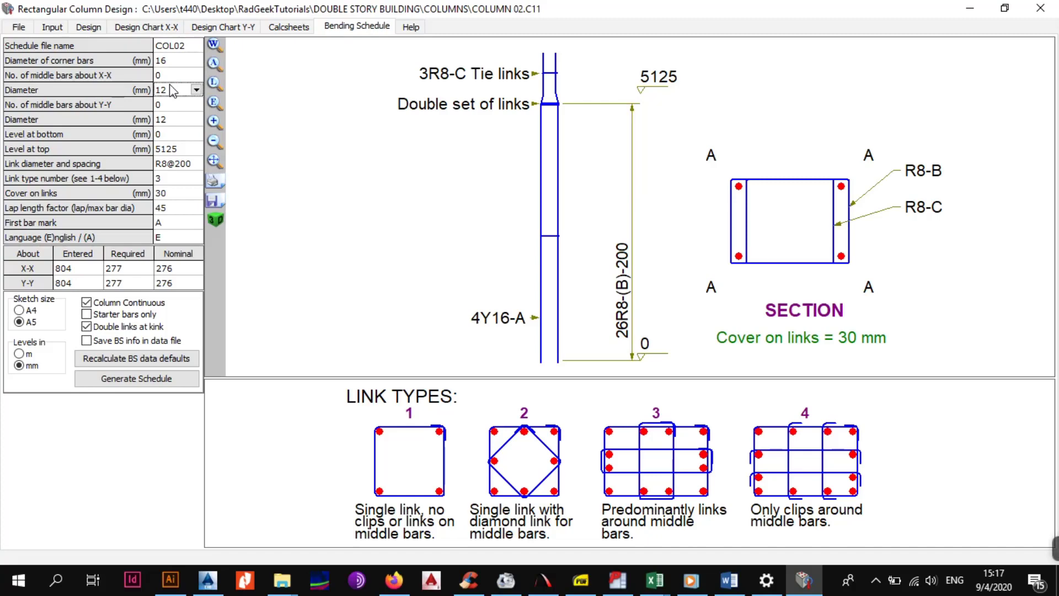
pyautogui.click(182, 76)
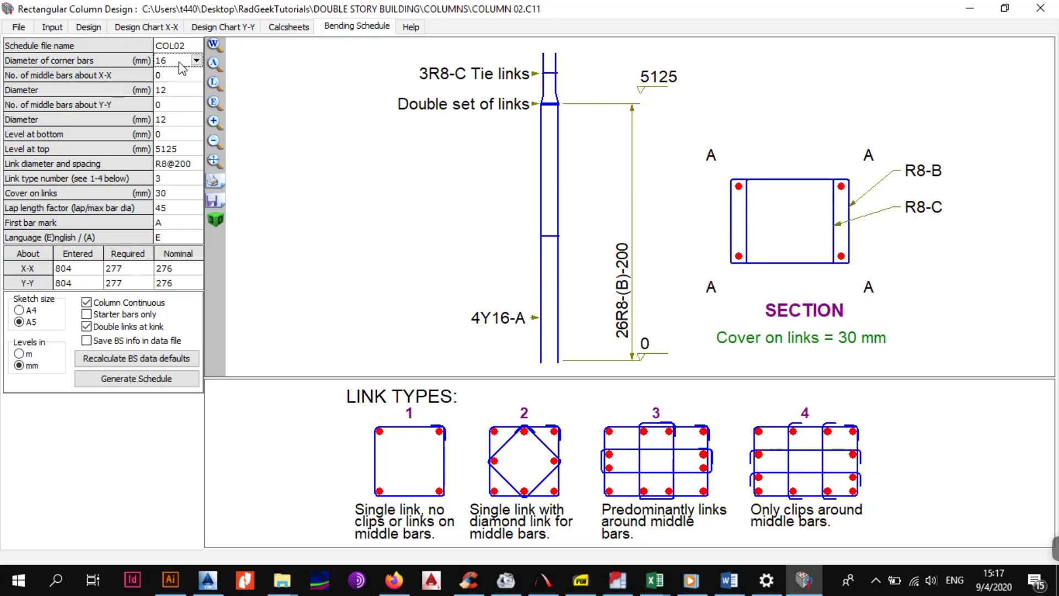
pyautogui.scroll(1, 179, 61)
pyautogui.click(184, 122)
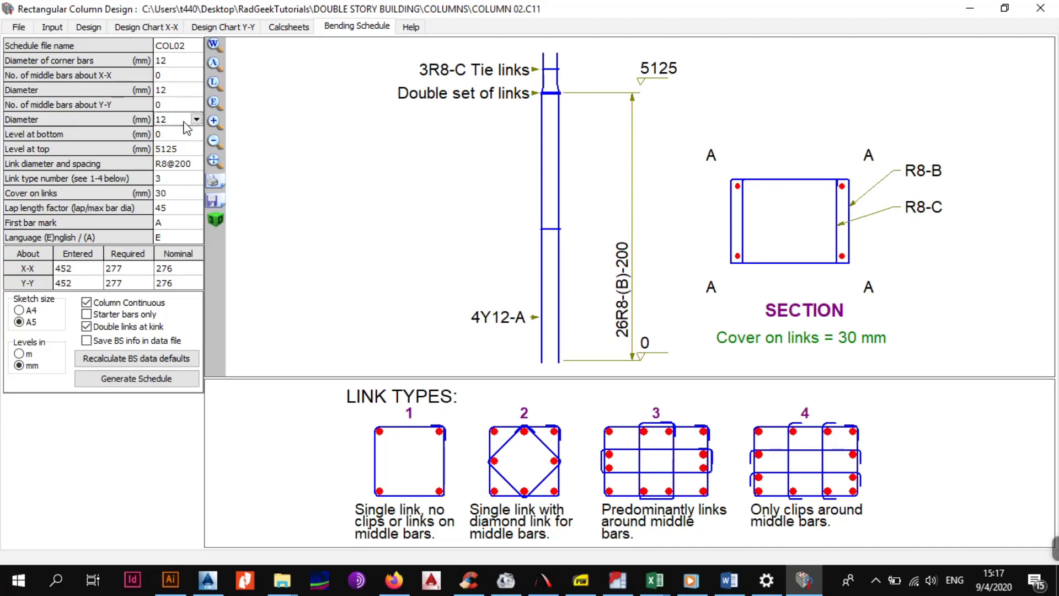
pyautogui.click(183, 151)
pyautogui.click(194, 105)
pyautogui.click(172, 93)
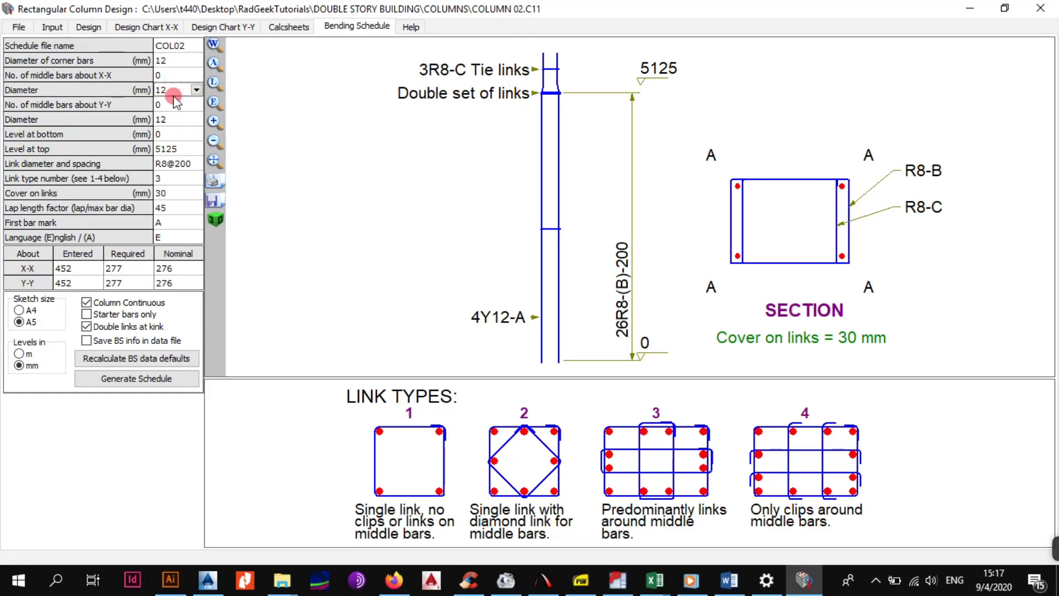
pyautogui.click(178, 147)
# - Set the link diameter and spacing to Y10@200
pyautogui.click(184, 164)
pyautogui.click(184, 164)
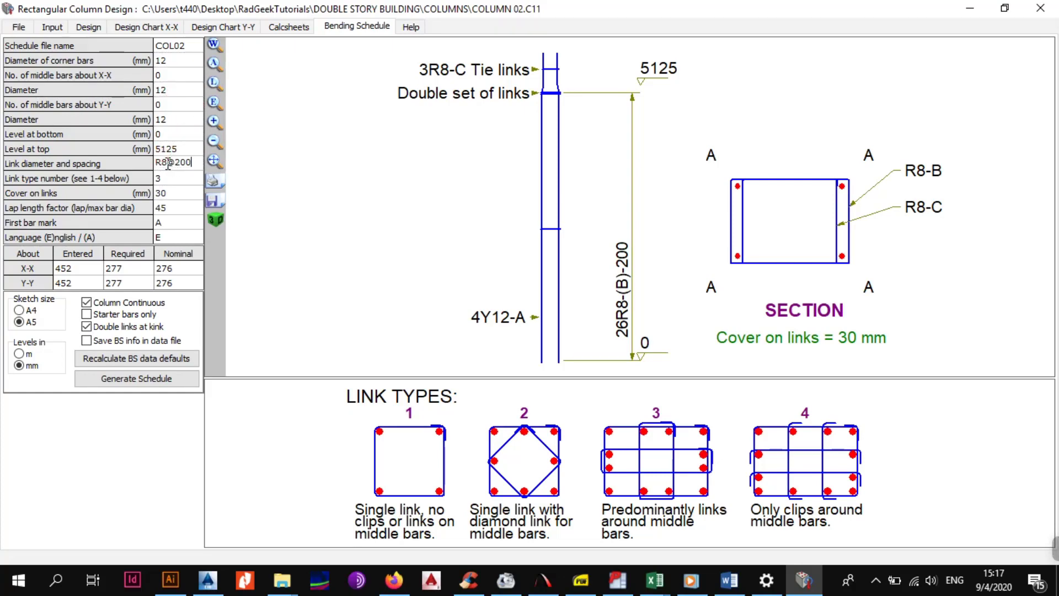
pyautogui.press('BackSpace')
pyautogui.press('BackSpace')
pyautogui.write('Y')
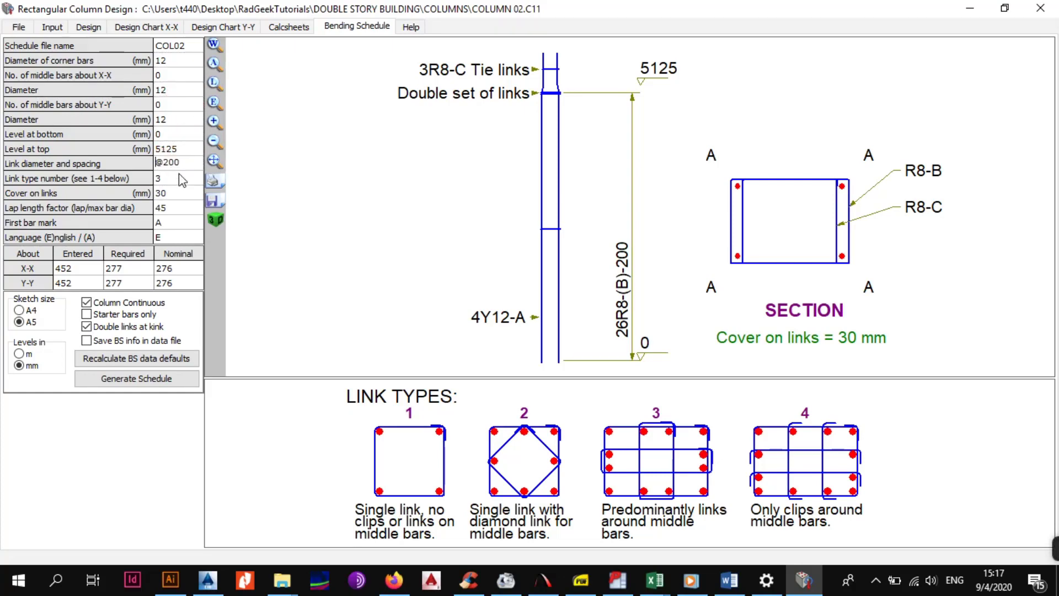
pyautogui.write('10')
pyautogui.press('Return')
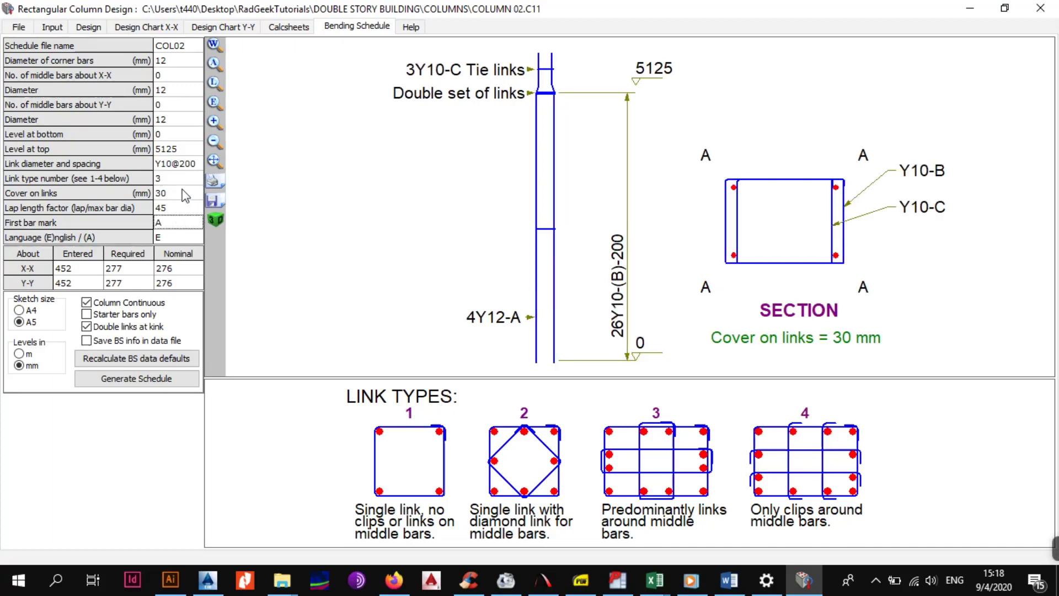
# - Reduce the link bar size so the link diameter and spacing is Y8@200
pyautogui.click(173, 163)
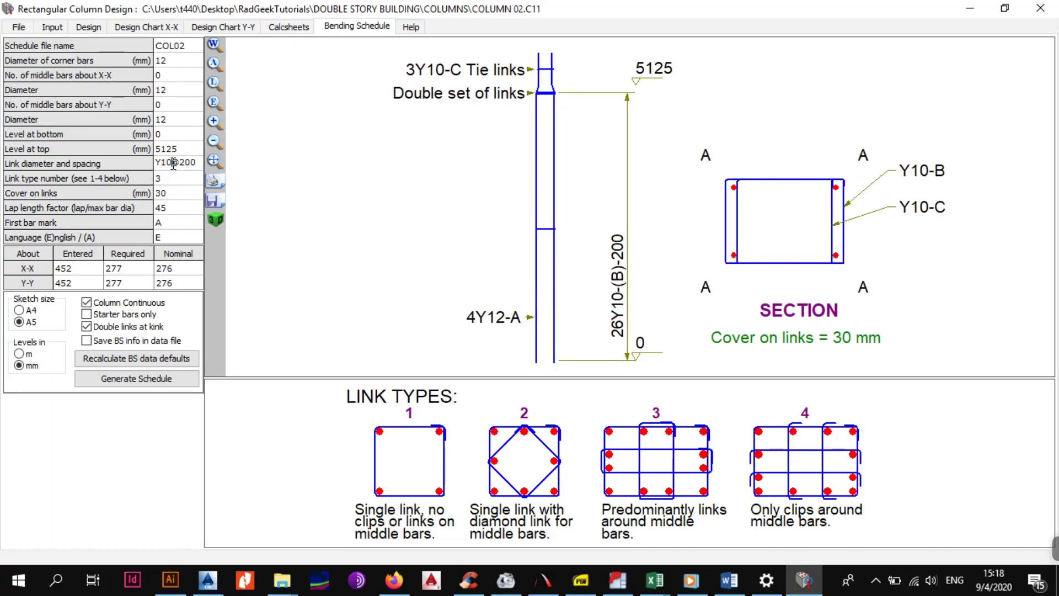
pyautogui.press('BackSpace')
pyautogui.press('BackSpace')
pyautogui.write('8')
pyautogui.press('Return')
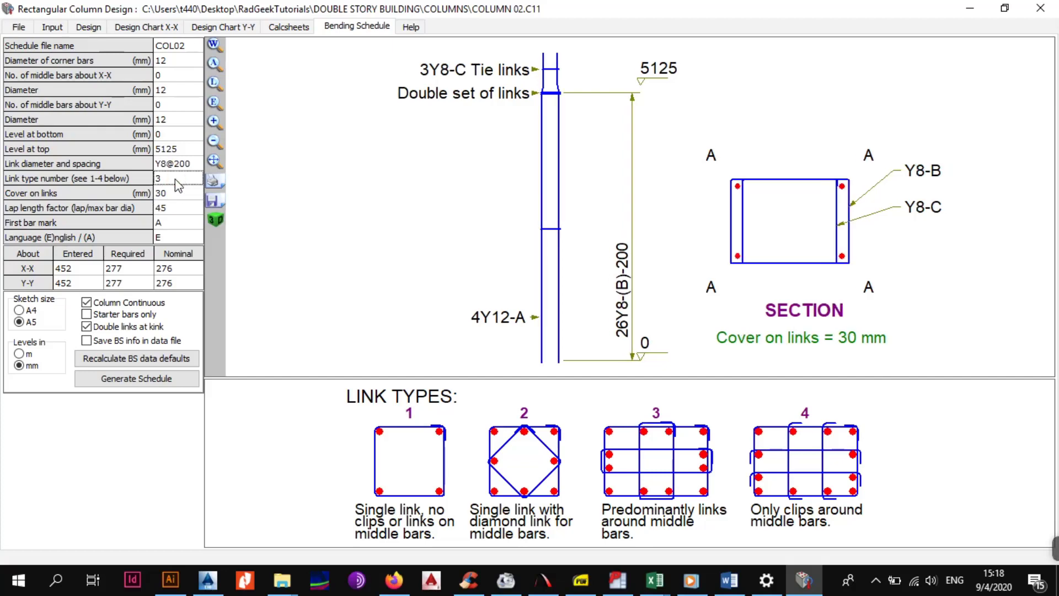
# - Check the cover on links and lap length factor, and set the first bar mark to 01
pyautogui.click(179, 196)
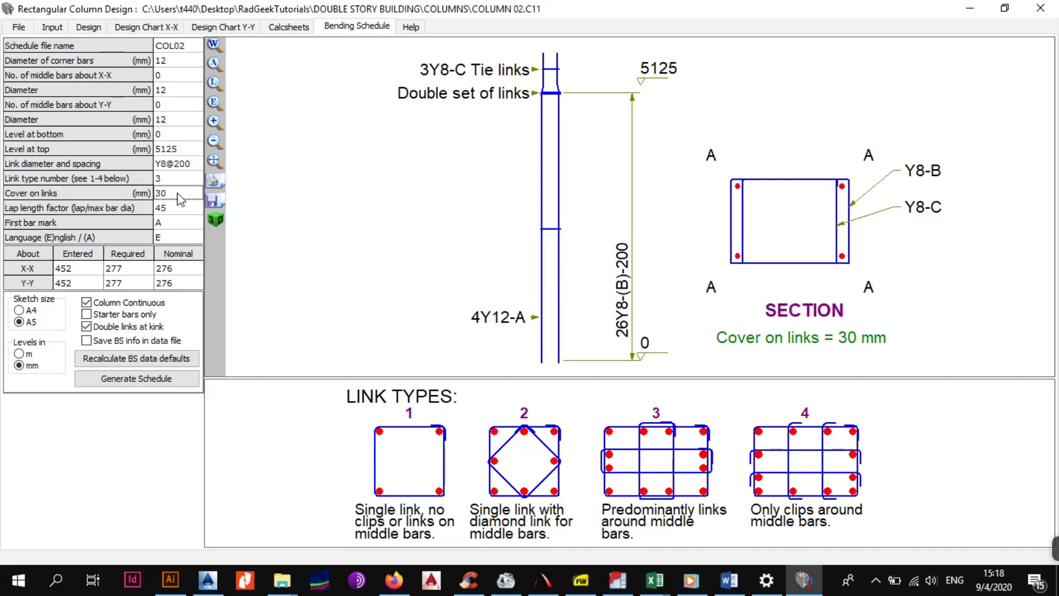
pyautogui.click(180, 210)
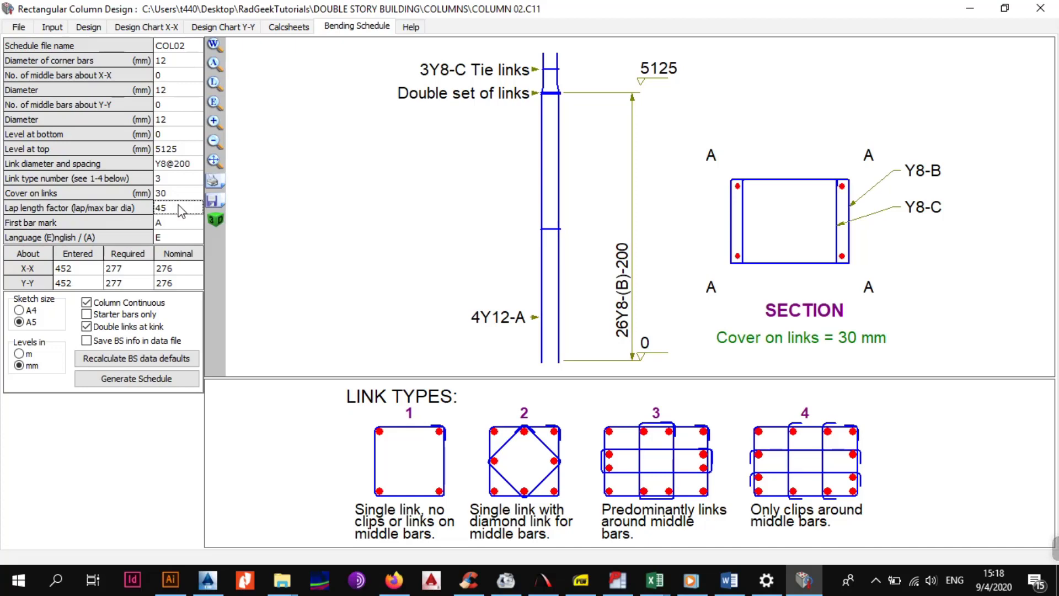
pyautogui.click(181, 224)
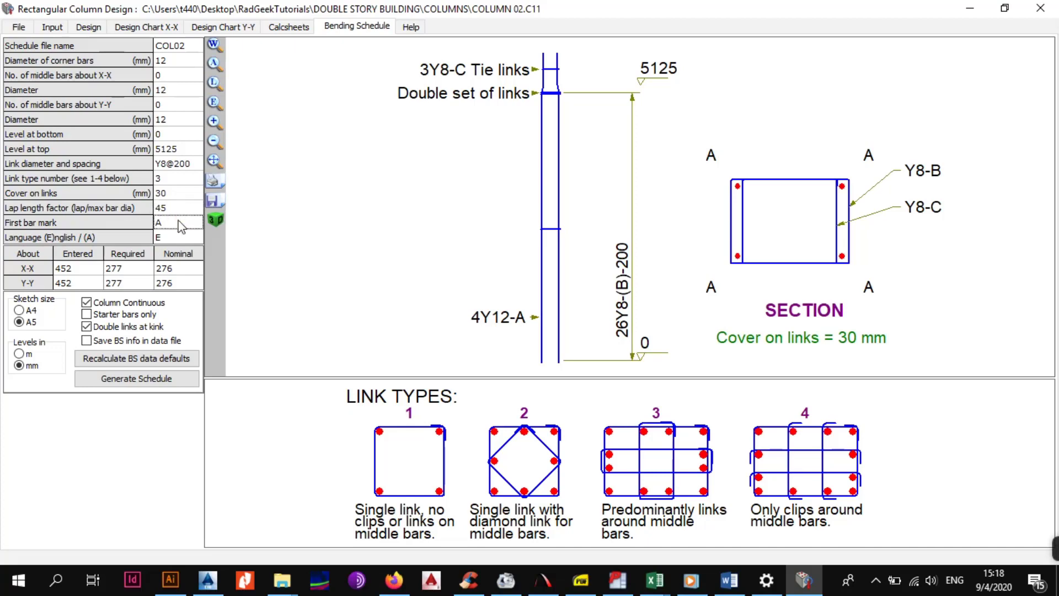
pyautogui.write('01')
pyautogui.press('Return')
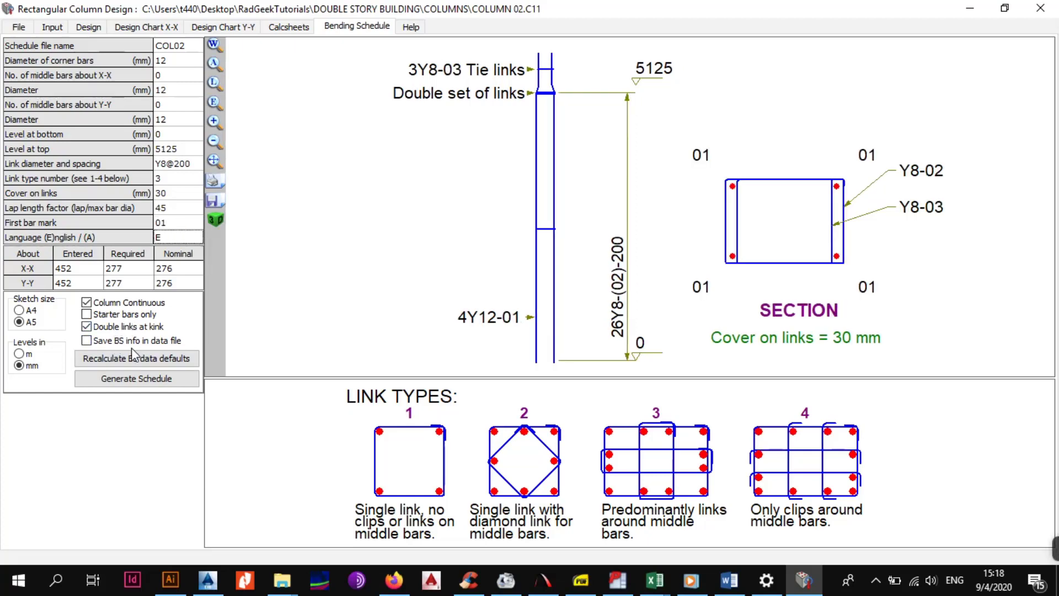
# - Generate the COL02 bending schedule, review and close it, and save the column design file
pyautogui.click(158, 386)
pyautogui.click(164, 377)
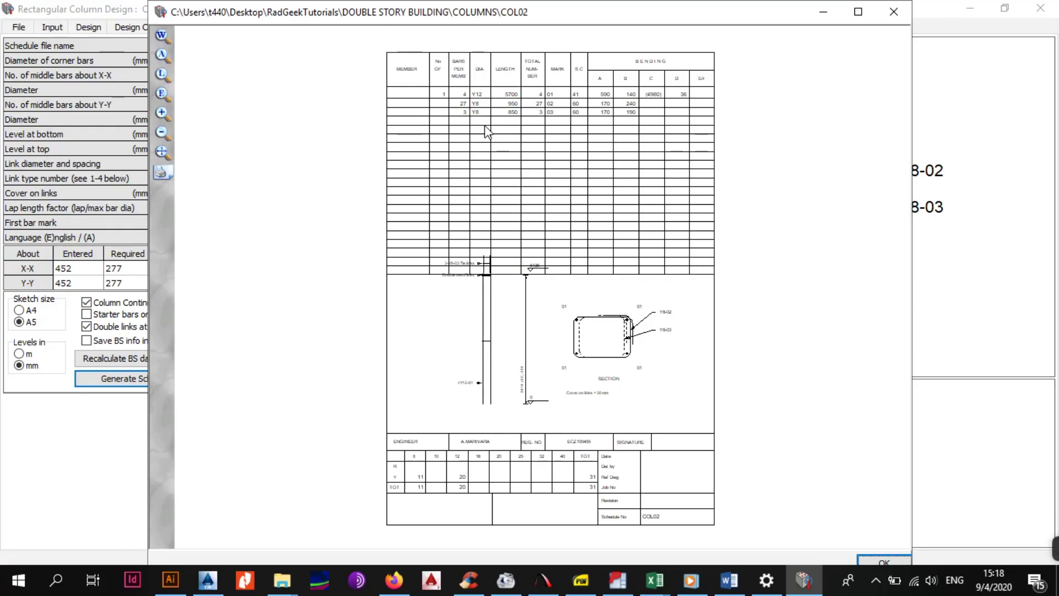
pyautogui.click(879, 560)
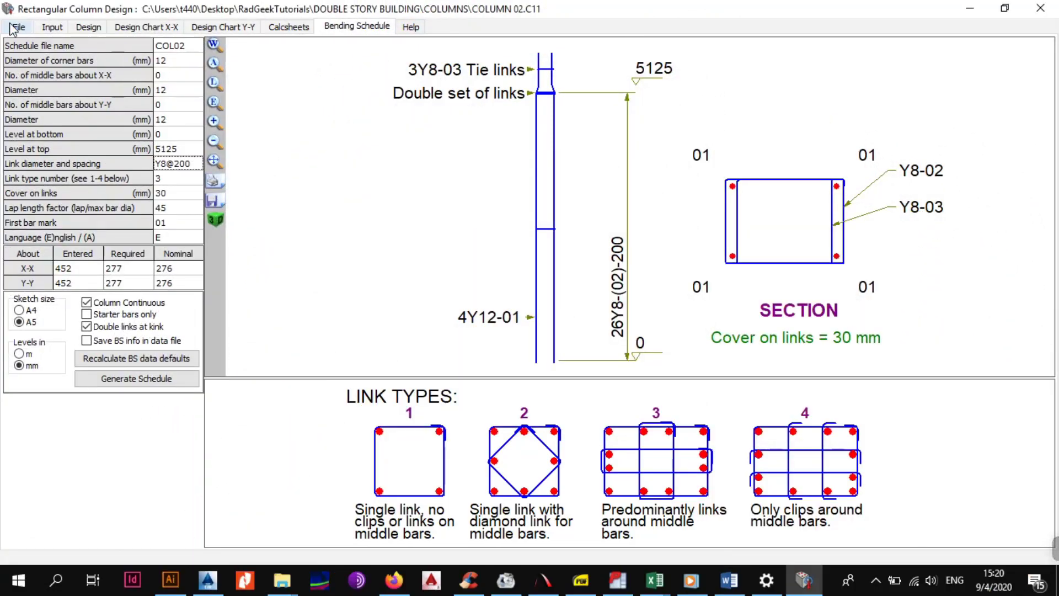
pyautogui.click(23, 28)
pyautogui.click(36, 76)
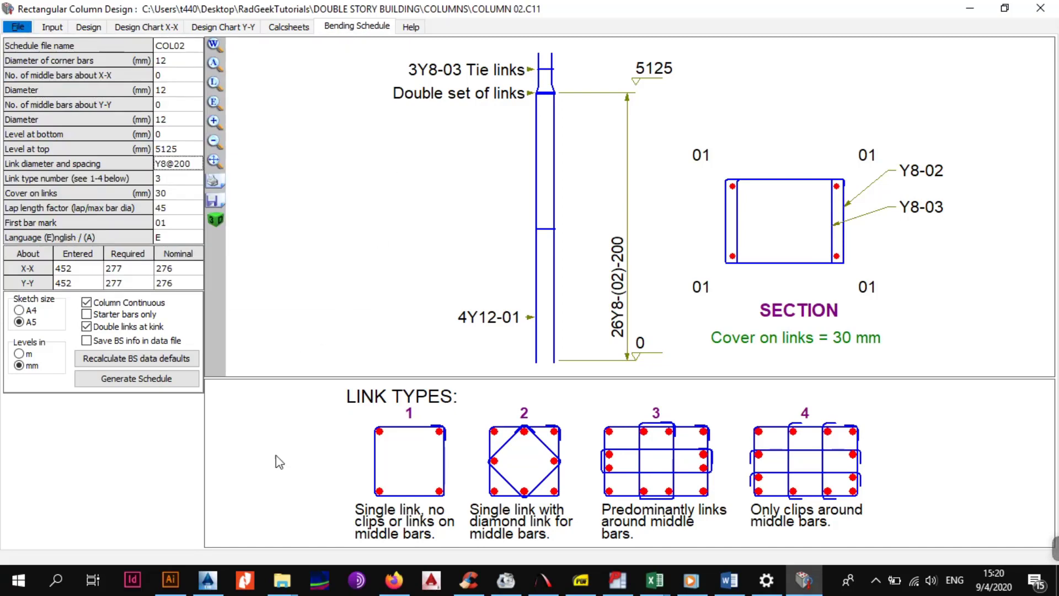
# - Switch to AutoCAD Civil 3D and locate column 02 on the first floor load takedown areas plan in TUTORIAL LAYOUTS
pyautogui.click(225, 579)
pyautogui.scroll(-5, 502, 295)
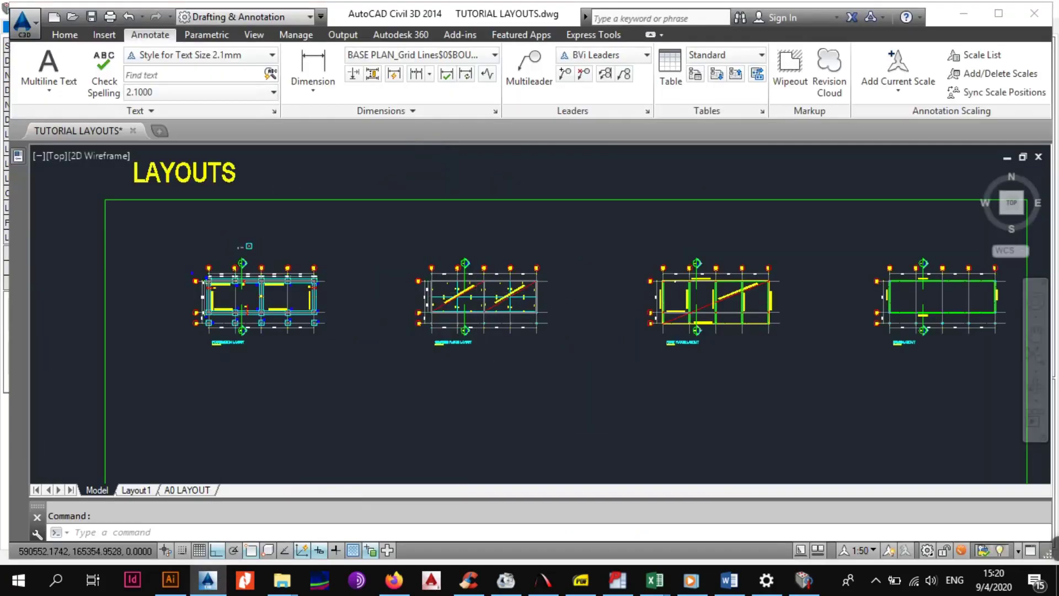
pyautogui.scroll(10, 502, 295)
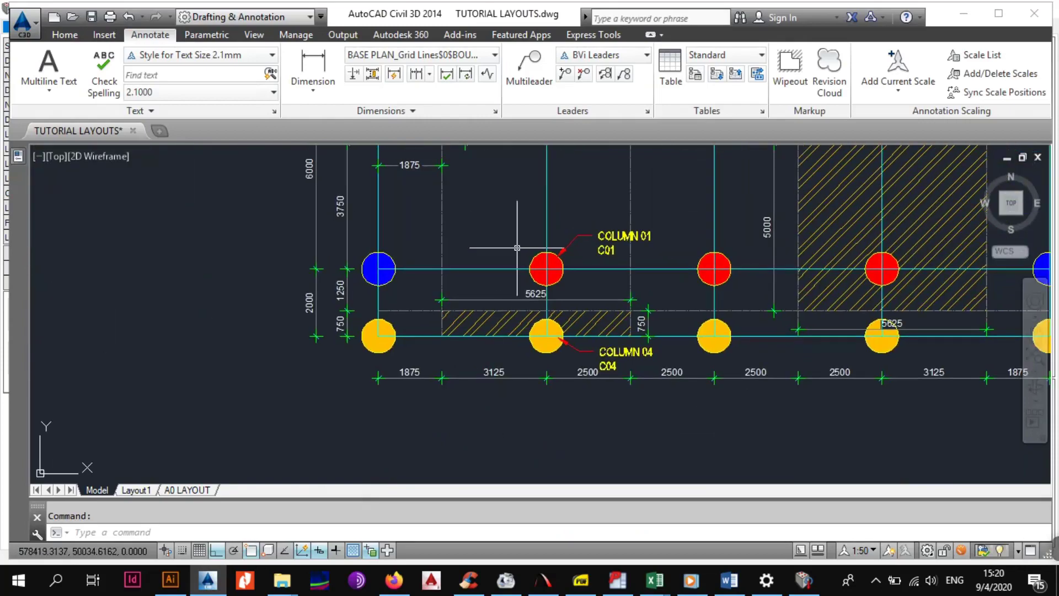
pyautogui.moveTo(524, 264); pyautogui.dragTo(499, 315, button='middle')
pyautogui.scroll(3, 499, 315)
pyautogui.scroll(-3, 518, 277)
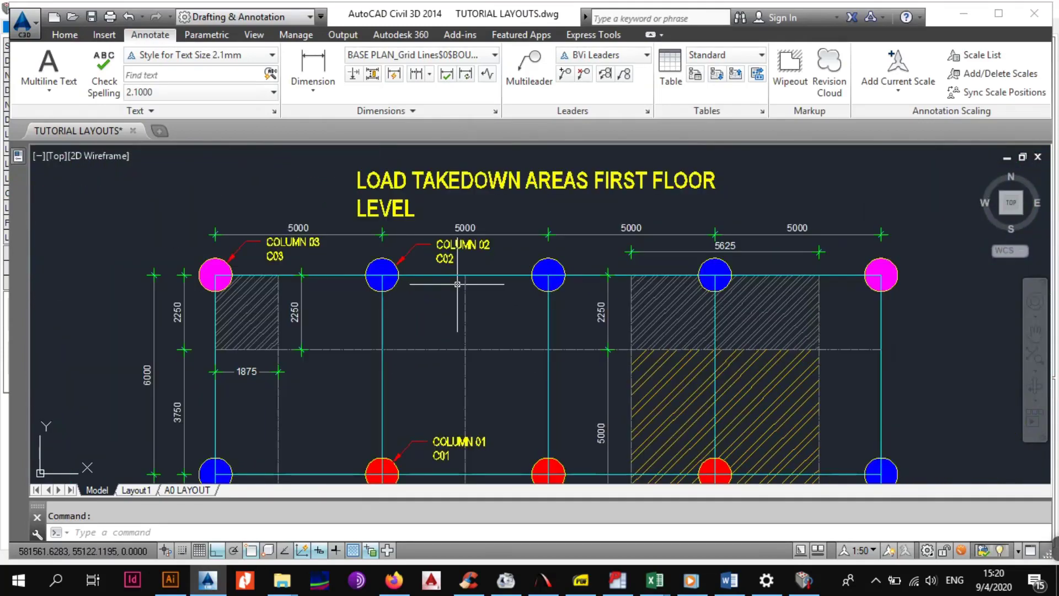
# - Examine the columns and tributary areas on the first floor load takedown plan, focusing on corner column 03
pyautogui.scroll(-3, 457, 284)
pyautogui.scroll(3, 414, 283)
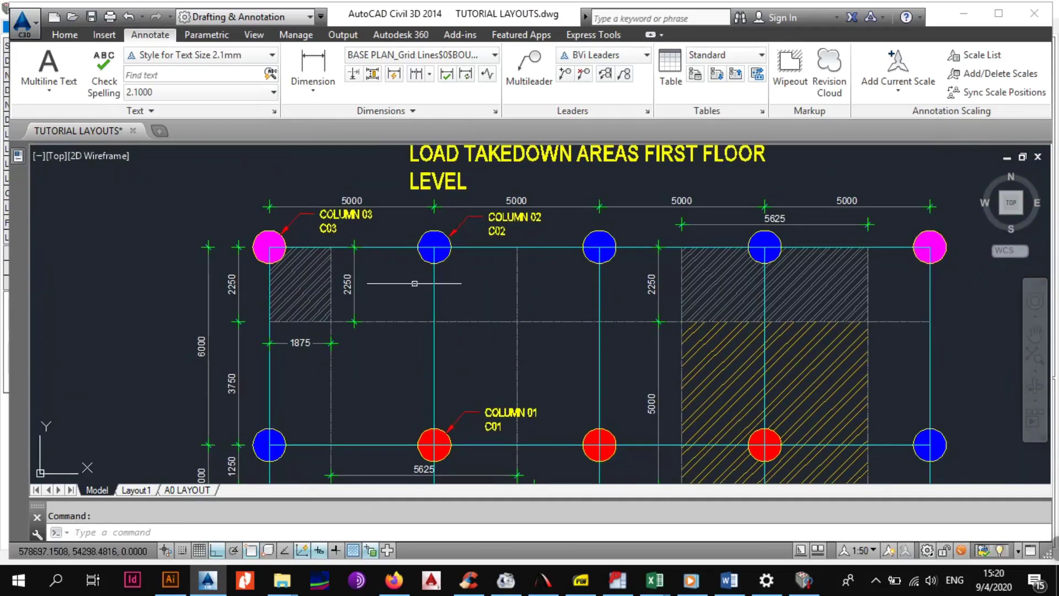
pyautogui.scroll(-3, 414, 283)
pyautogui.moveTo(427, 386); pyautogui.dragTo(428, 331, button='middle')
pyautogui.scroll(3, 345, 371)
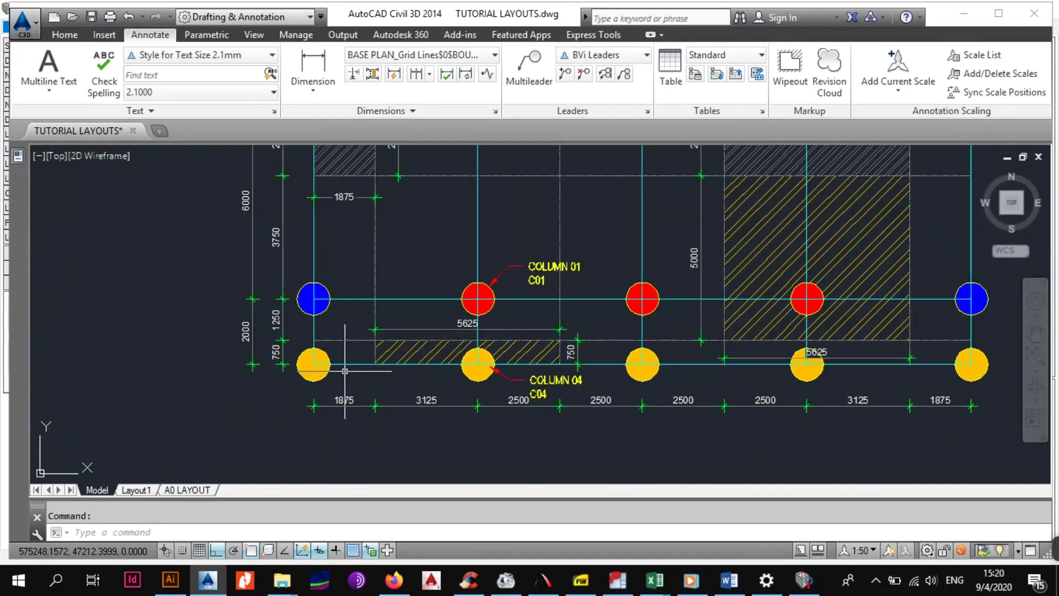
pyautogui.scroll(-4, 344, 369)
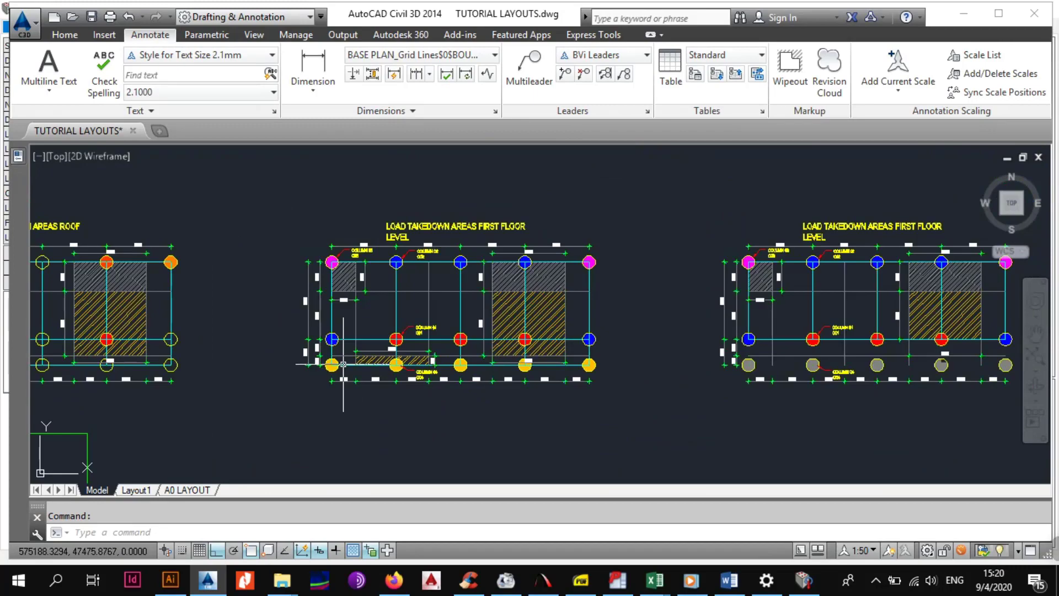
pyautogui.scroll(4, 378, 303)
pyautogui.scroll(-1, 383, 273)
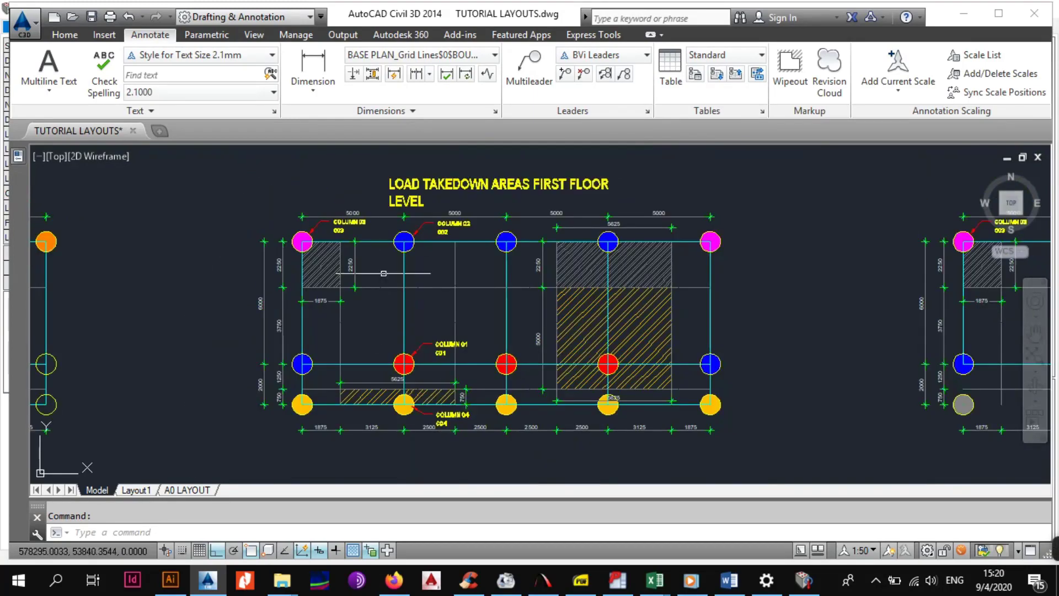
pyautogui.moveTo(383, 273); pyautogui.dragTo(398, 326, button='middle')
pyautogui.scroll(3, 407, 306)
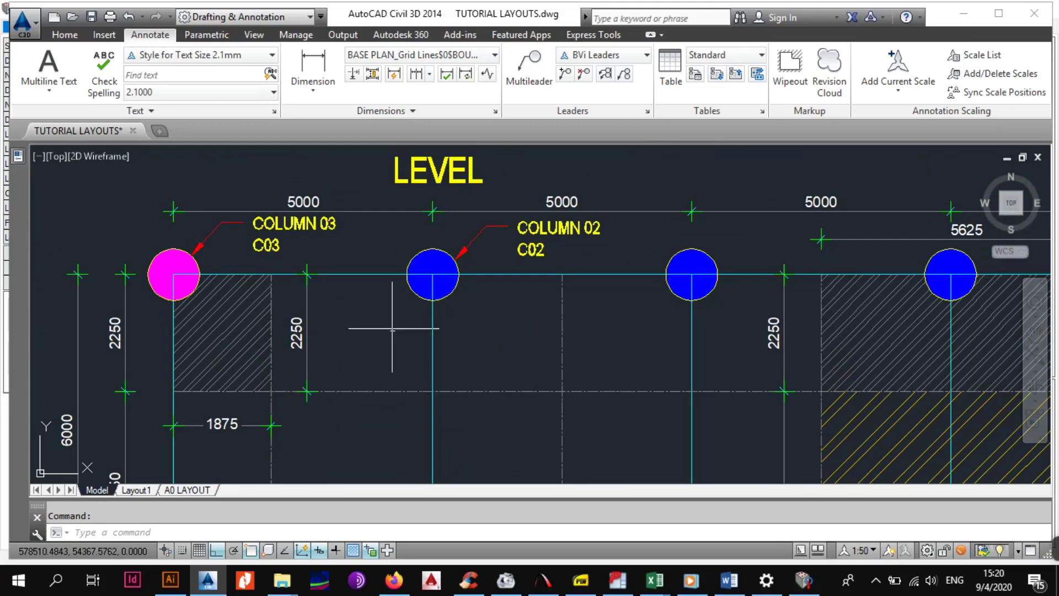
pyautogui.moveTo(317, 309); pyautogui.dragTo(437, 301, button='middle')
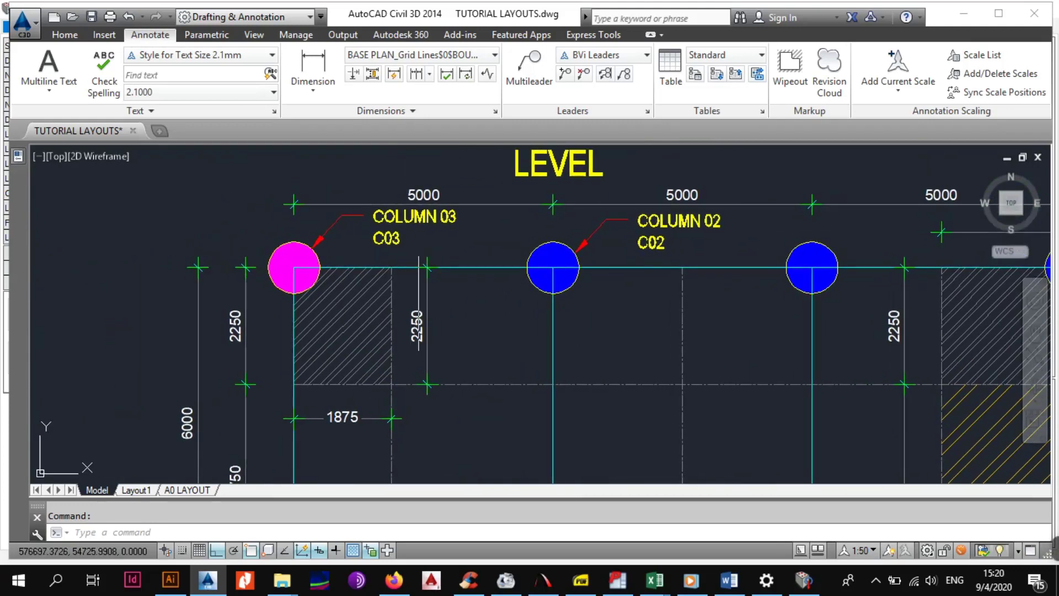
# - Switch to the COLUMN 03 TAKEDOWNS workbook in Excel and check the unfactored and total ULS loads on the Corner Results sheet
pyautogui.moveTo(648, 569)
pyautogui.click(650, 510)
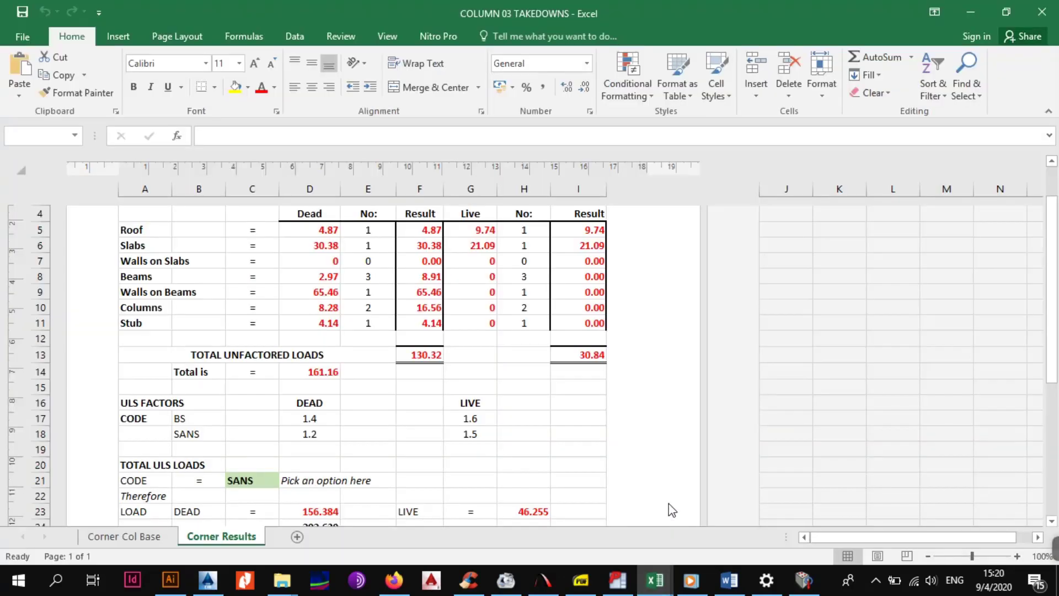
pyautogui.click(436, 385)
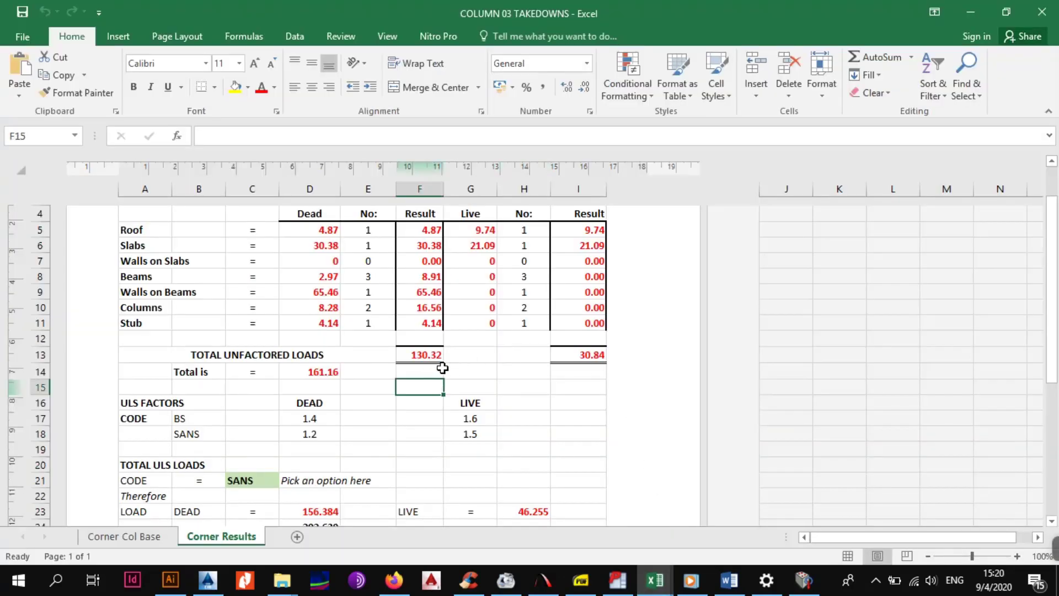
pyautogui.scroll(-1, 444, 368)
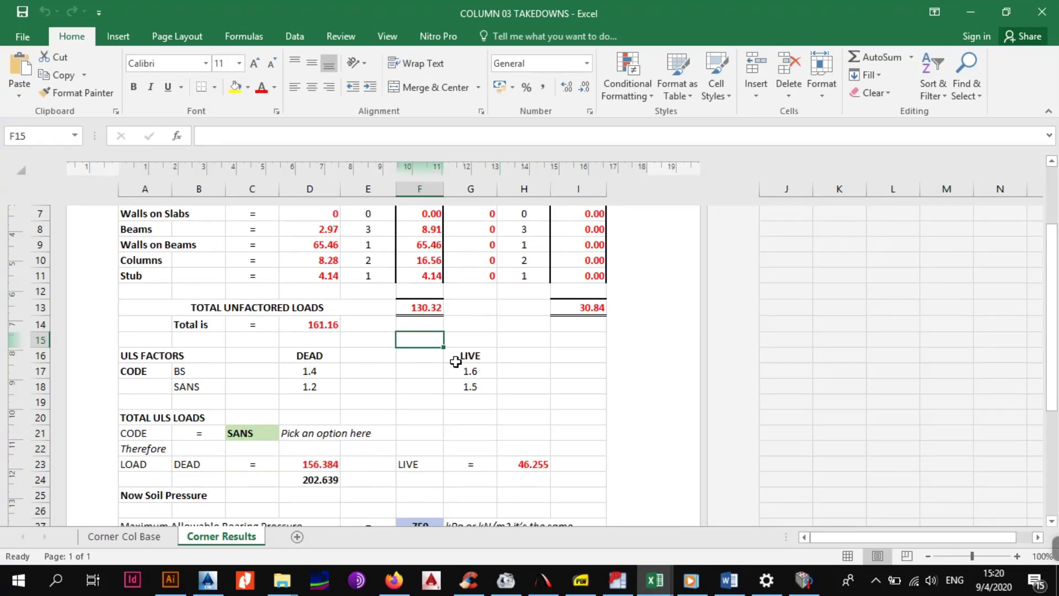
# - Switch to Rectangular Column Design and save a copy of the column 02 design as COLUMN 03 in the COLUMNS folder
pyautogui.click(803, 579)
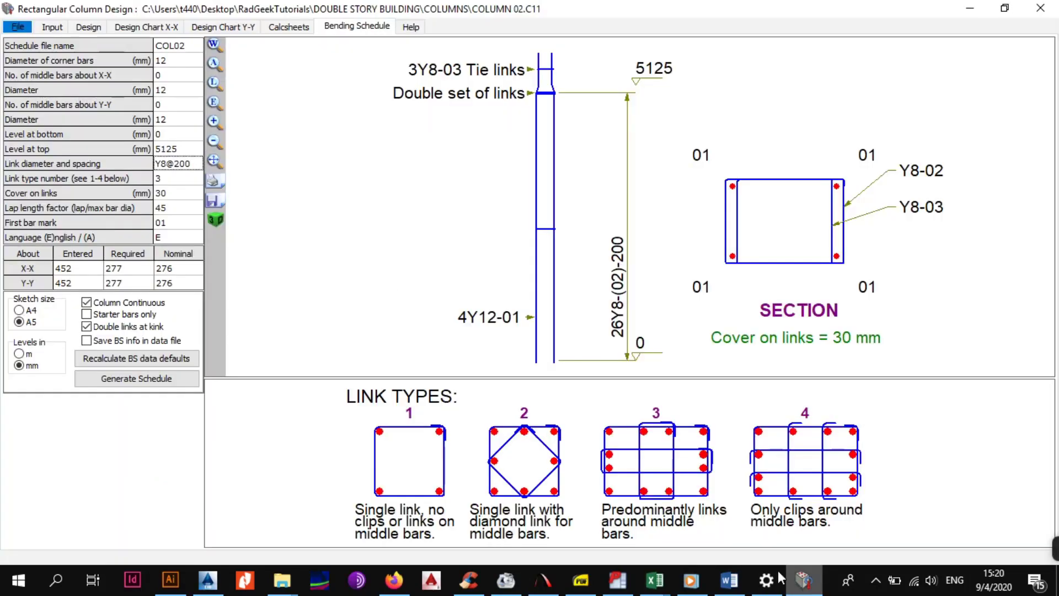
pyautogui.click(19, 27)
pyautogui.click(33, 97)
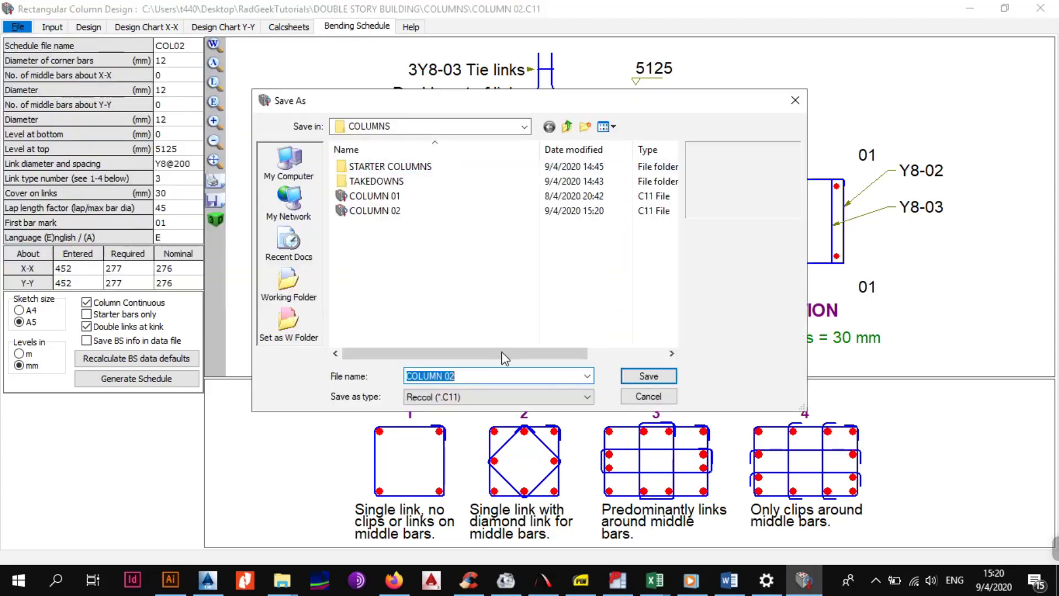
pyautogui.click(485, 376)
pyautogui.press('BackSpace')
pyautogui.write('3')
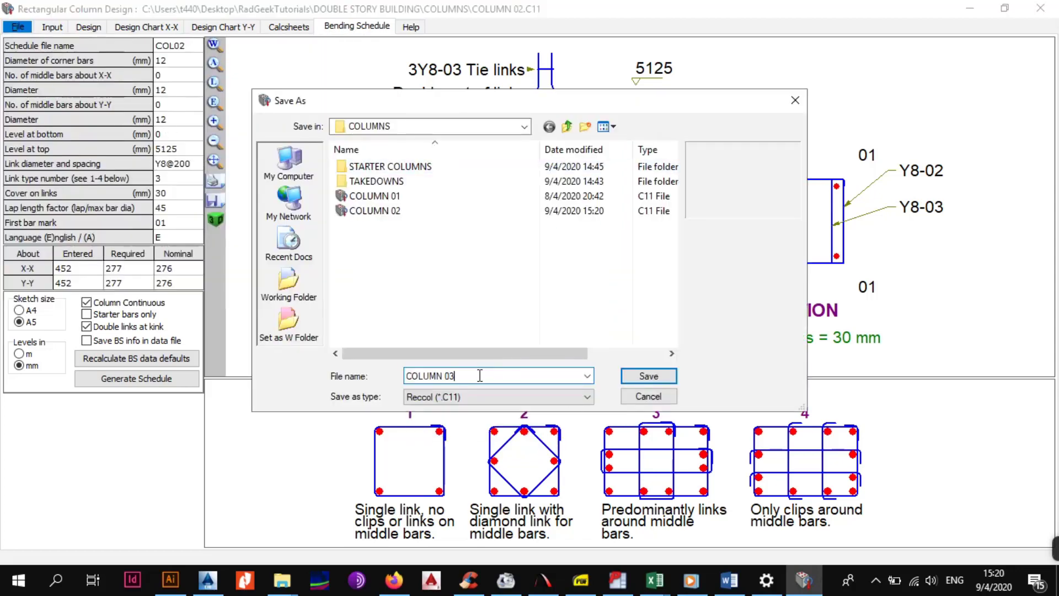
pyautogui.click(649, 376)
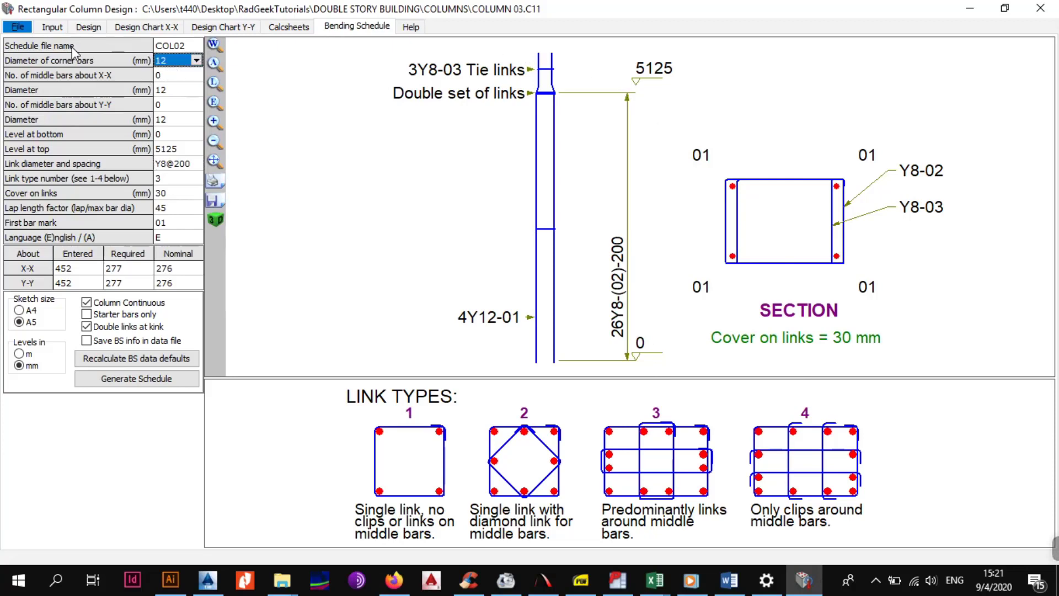
# - Review the column 03 input parameters: section size, bar cover distances, column length and material strengths
pyautogui.click(54, 27)
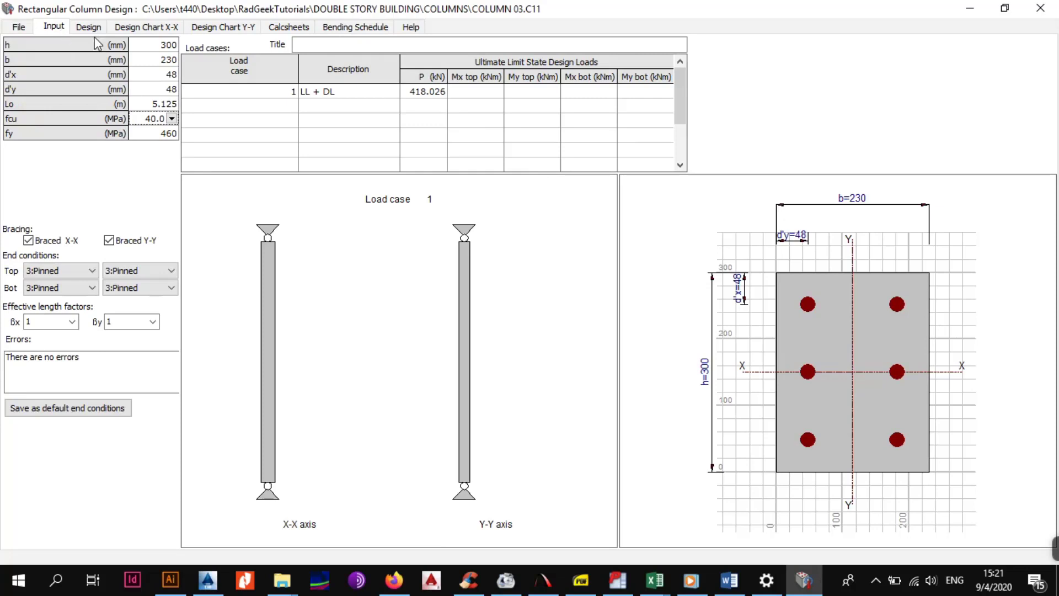
pyautogui.click(165, 59)
pyautogui.click(148, 49)
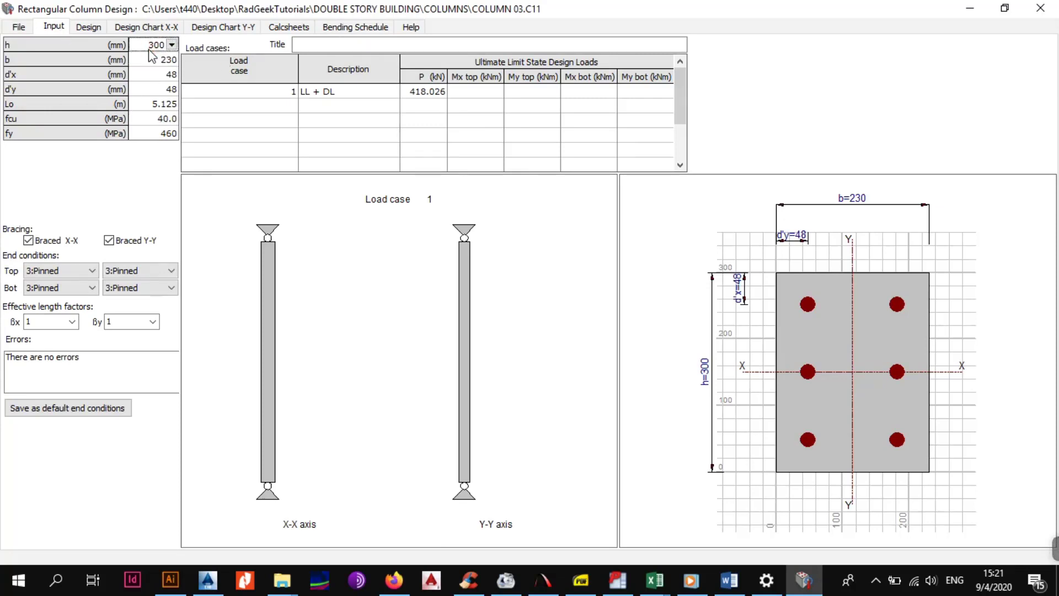
pyautogui.click(156, 61)
pyautogui.click(155, 76)
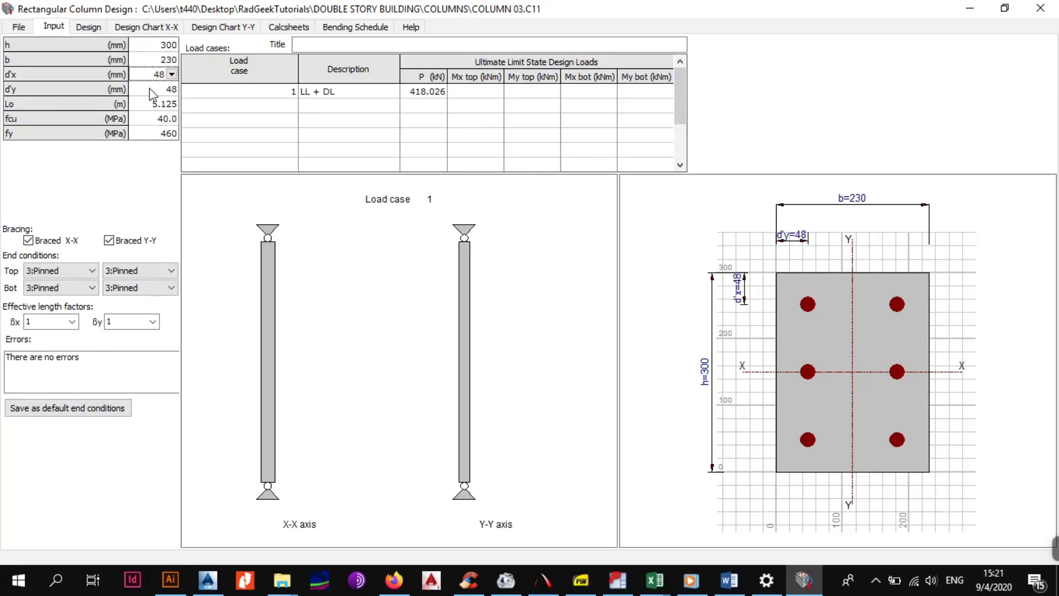
pyautogui.click(152, 105)
pyautogui.click(149, 125)
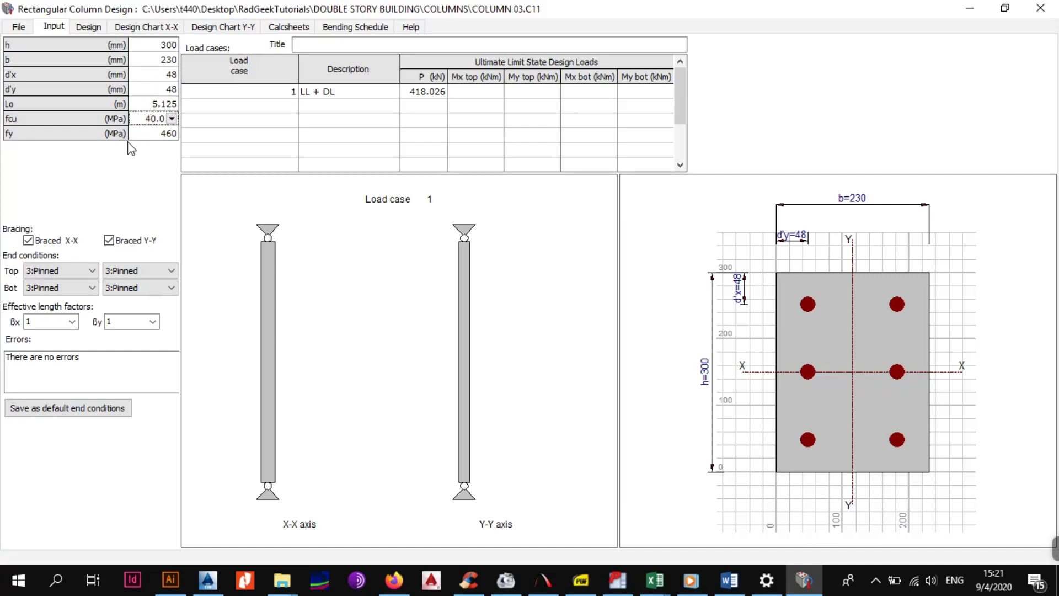
# - Set the axial load P of the LL + DL load case to 202.639 kN, taken from the COLUMN 03 TAKEDOWNS workbook in Excel
pyautogui.click(423, 92)
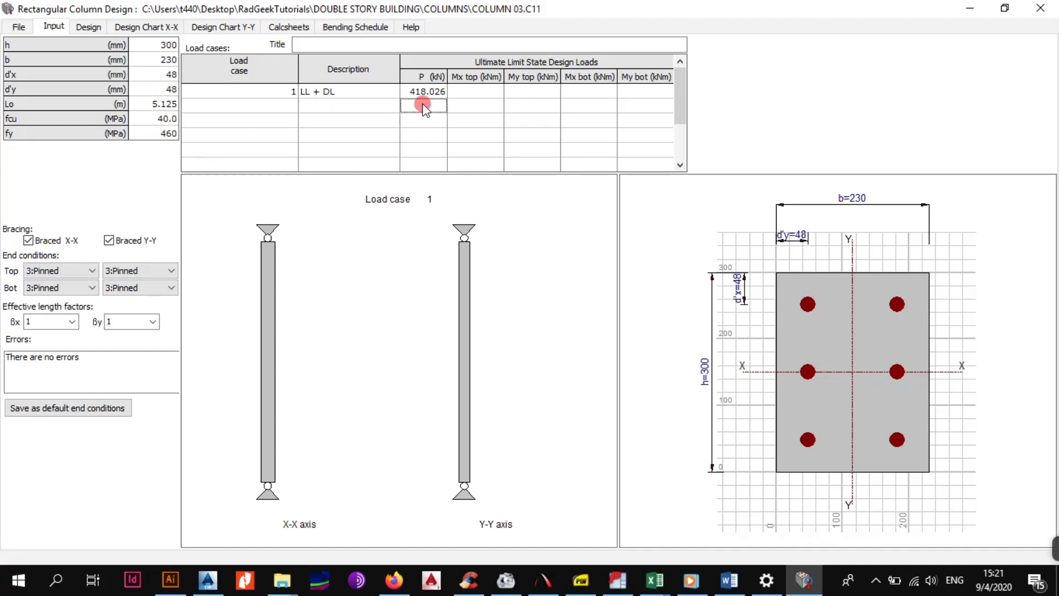
pyautogui.moveTo(674, 582)
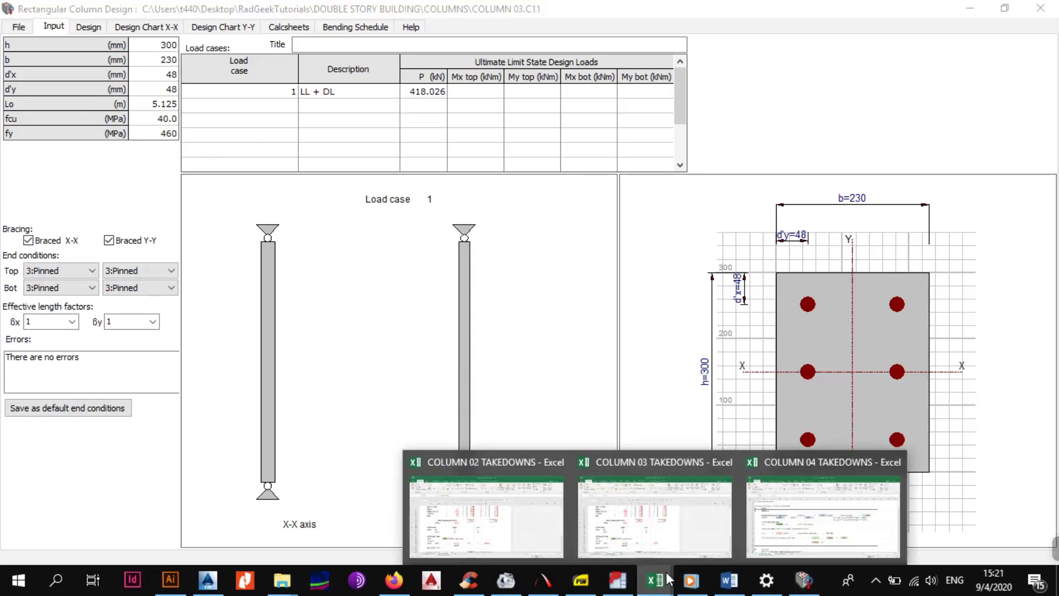
pyautogui.click(642, 462)
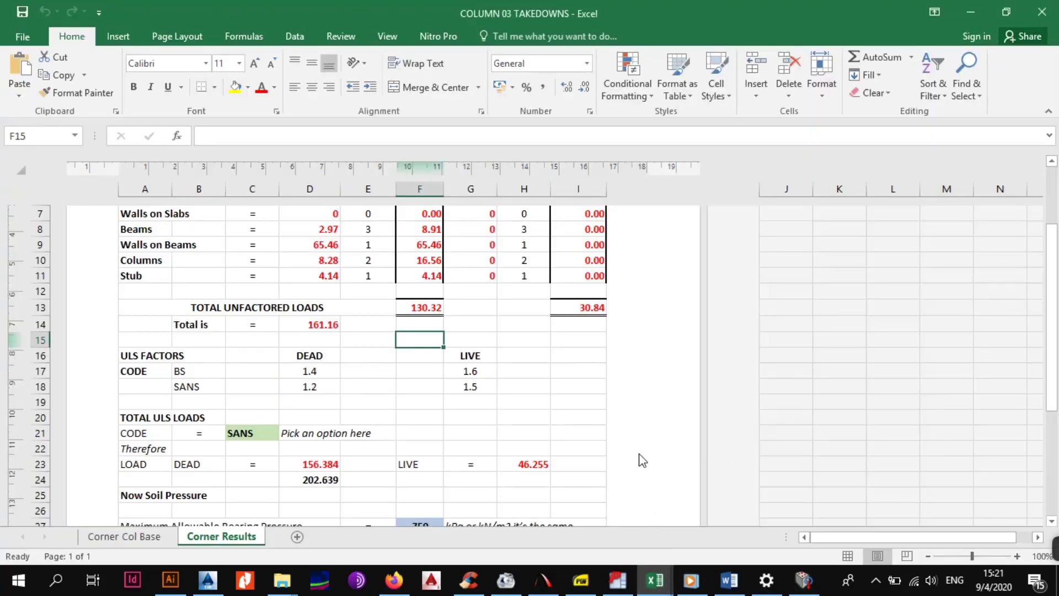
pyautogui.click(971, 13)
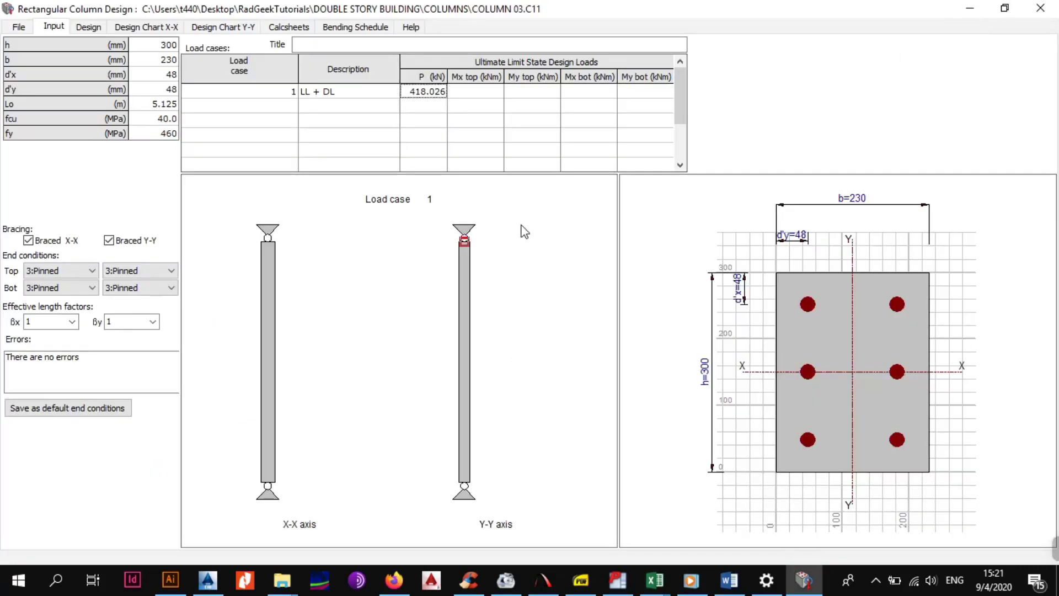
pyautogui.write('202.')
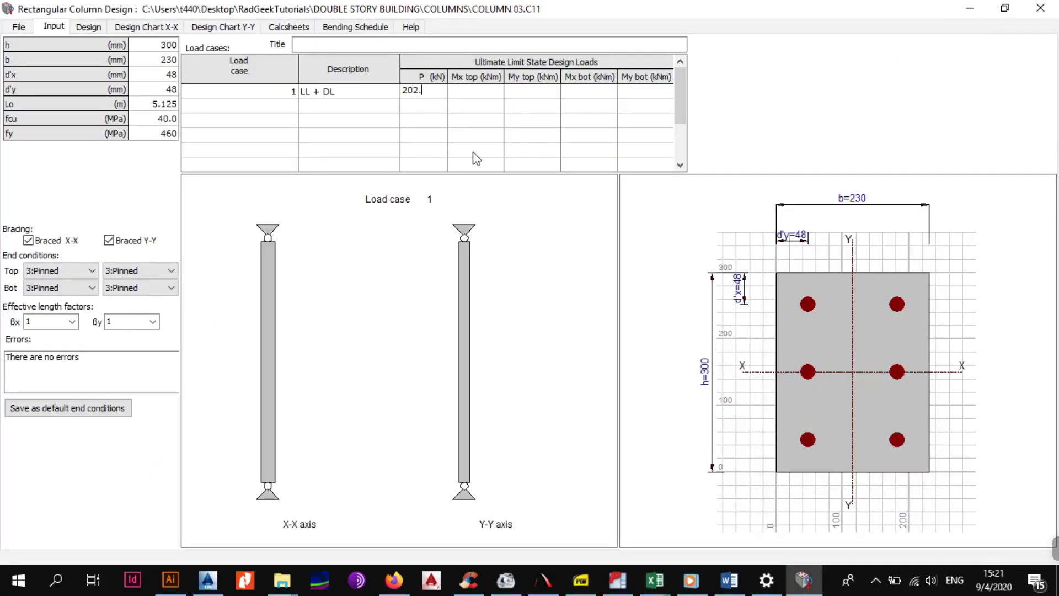
pyautogui.write('639')
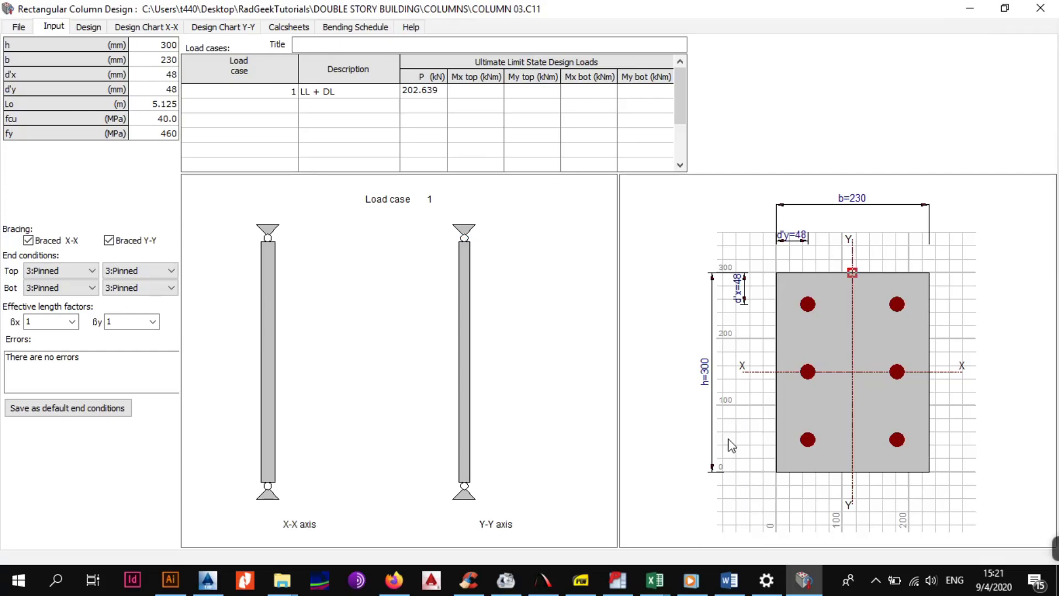
# - Check the ULS totals in the COLUMN 02 and COLUMN 03 TAKEDOWNS workbooks against the entered axial load, and return to Rectangular Column Design
pyautogui.moveTo(654, 579)
pyautogui.click(521, 519)
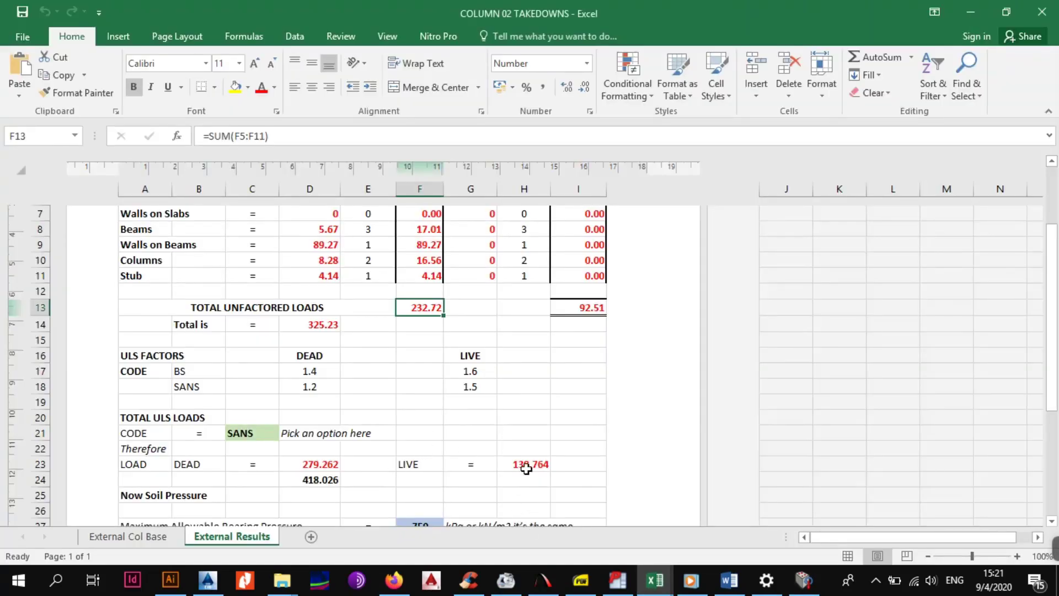
pyautogui.moveTo(654, 579)
pyautogui.click(673, 504)
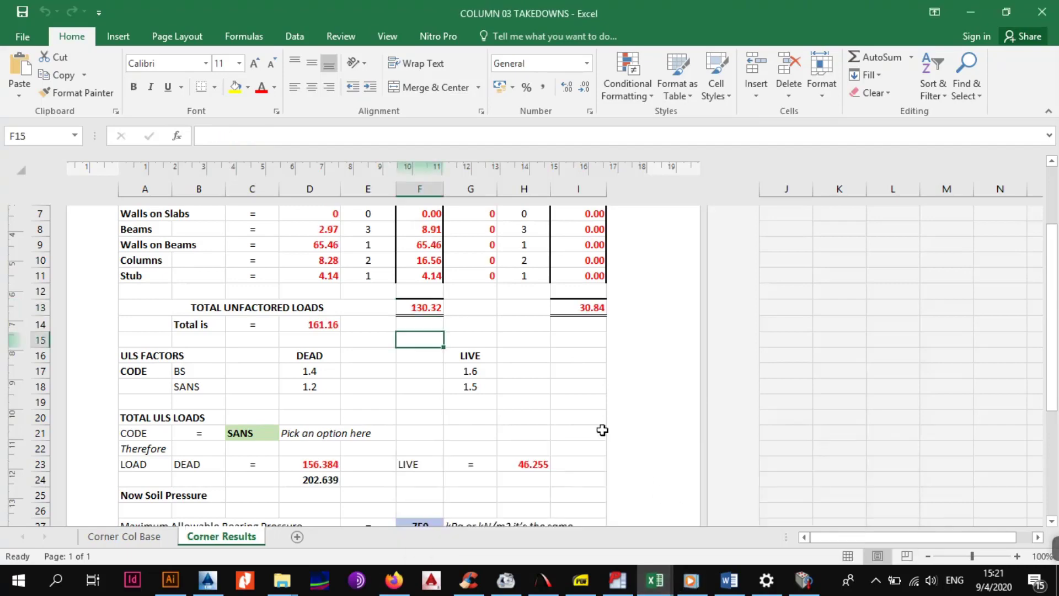
pyautogui.hotkey('alt', 'Tab')
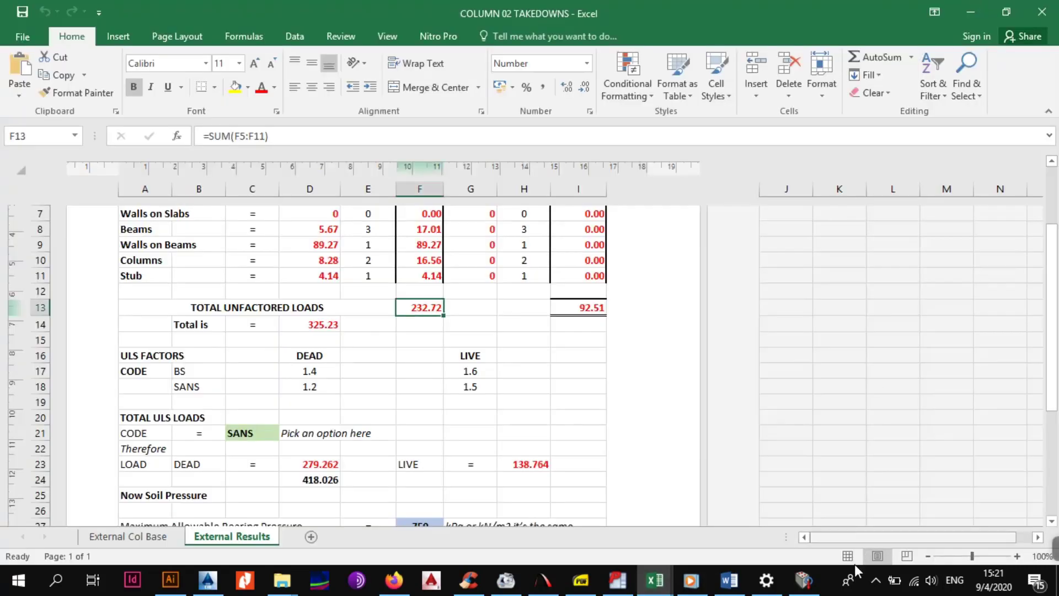
pyautogui.click(803, 579)
pyautogui.click(426, 106)
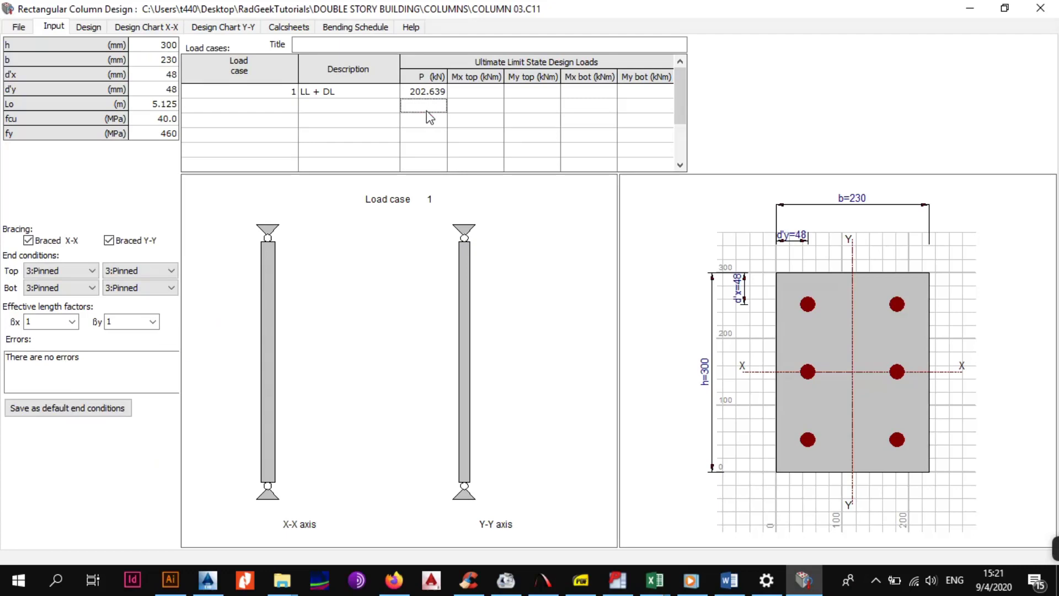
pyautogui.click(492, 135)
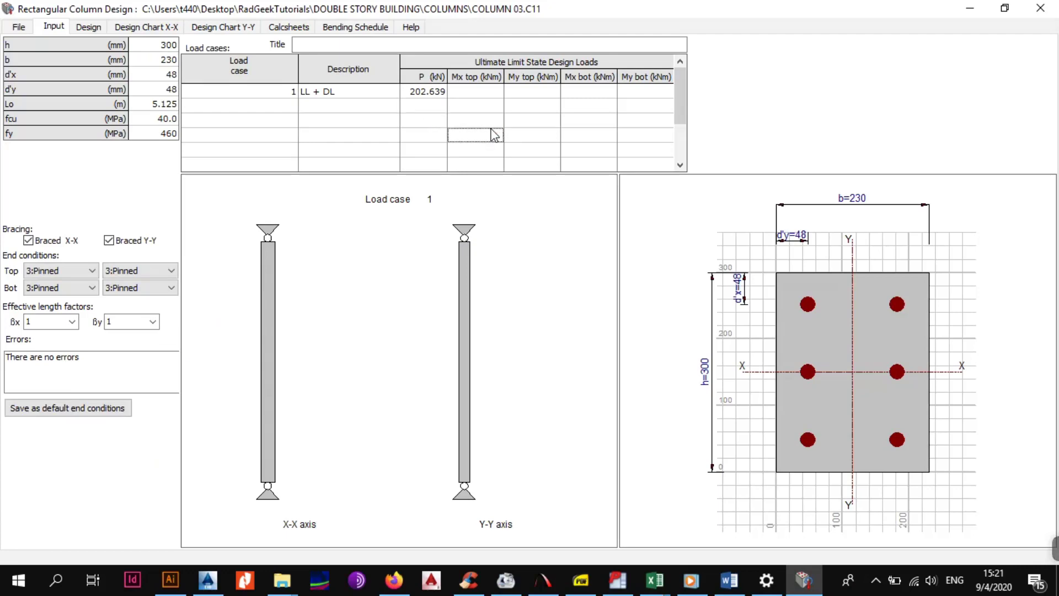
# - Review the column 03 design results, the X-X and Y-Y design charts and the calculation sheet
pyautogui.click(89, 29)
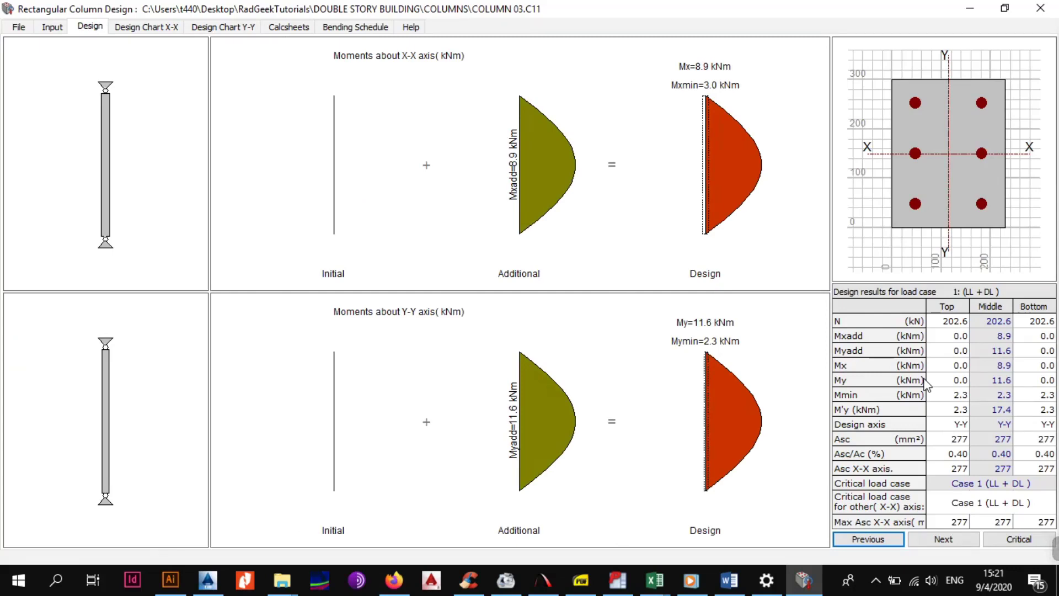
pyautogui.click(145, 28)
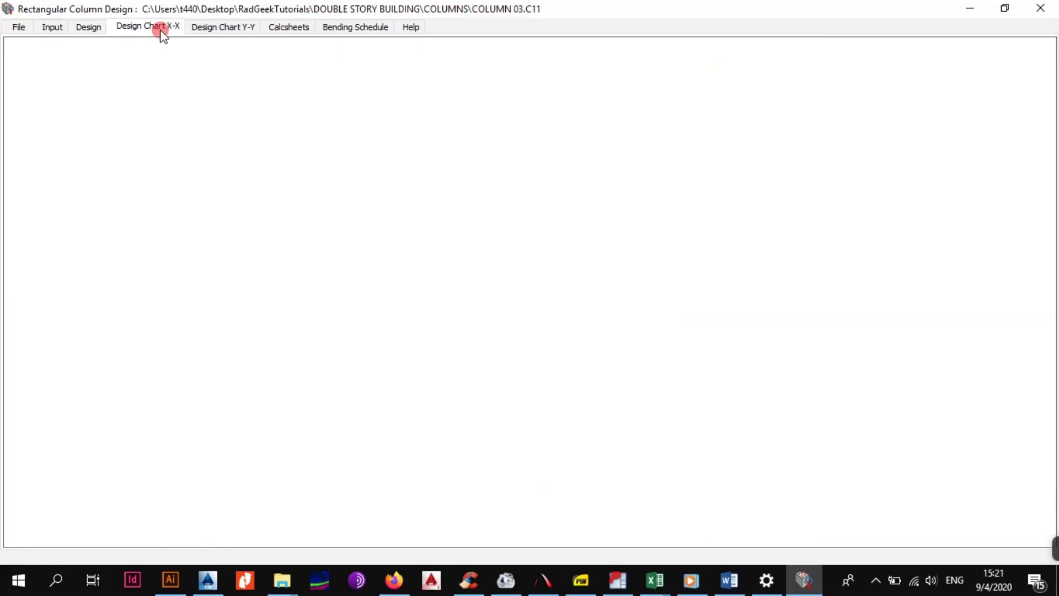
pyautogui.click(224, 27)
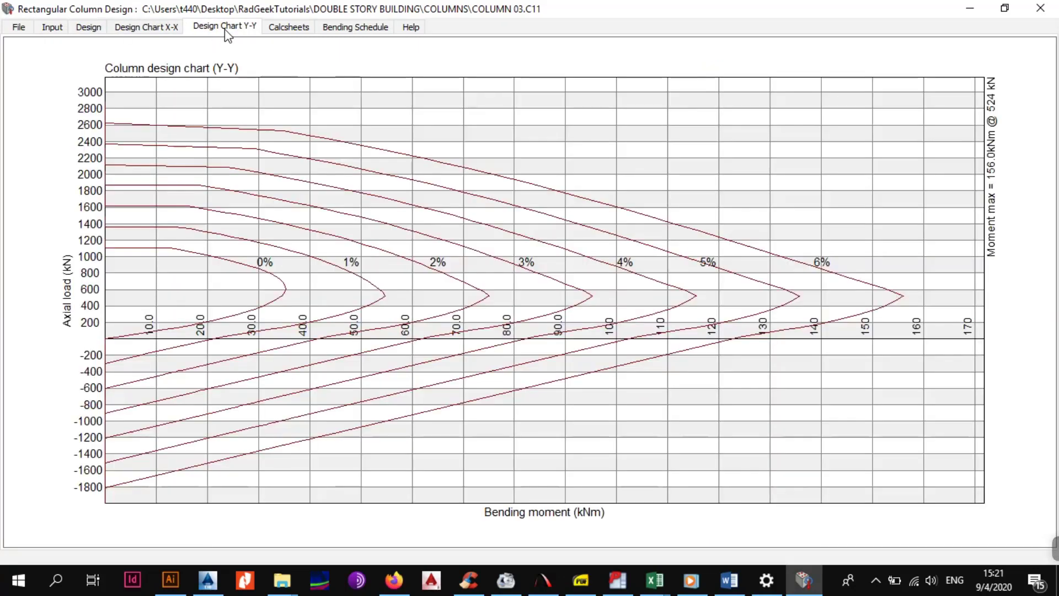
pyautogui.click(296, 29)
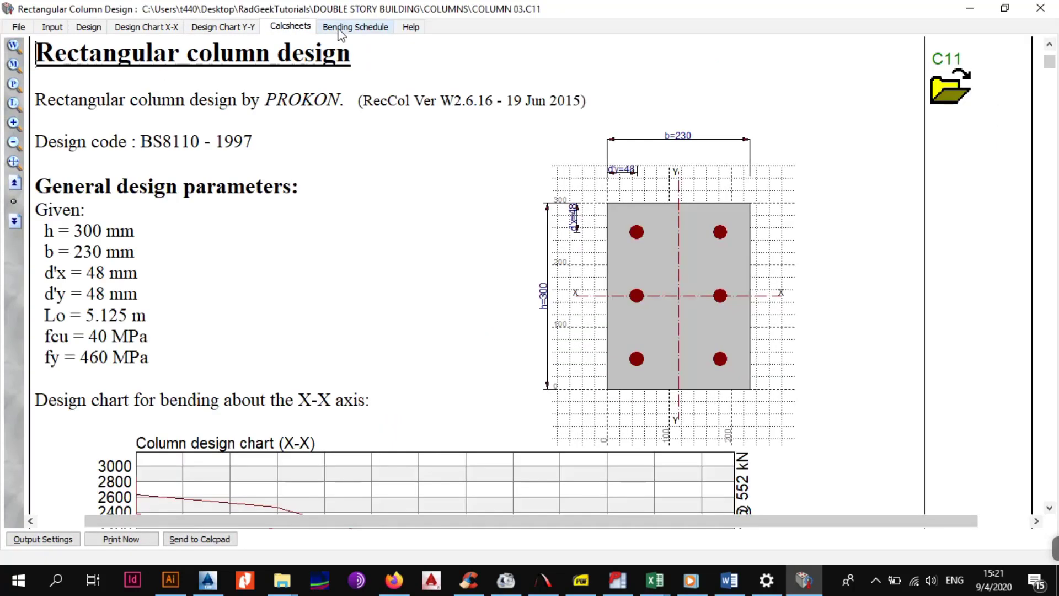
# - Open column 03's bending schedule, name the schedule file COL03 and set the corner bar diameter to 12 mm
pyautogui.click(338, 30)
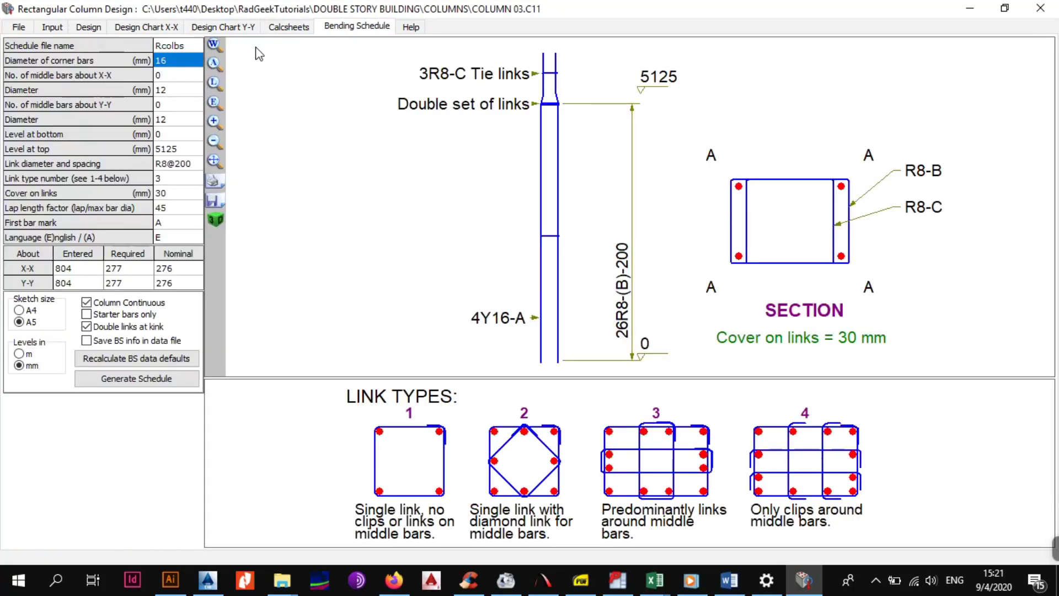
pyautogui.click(175, 89)
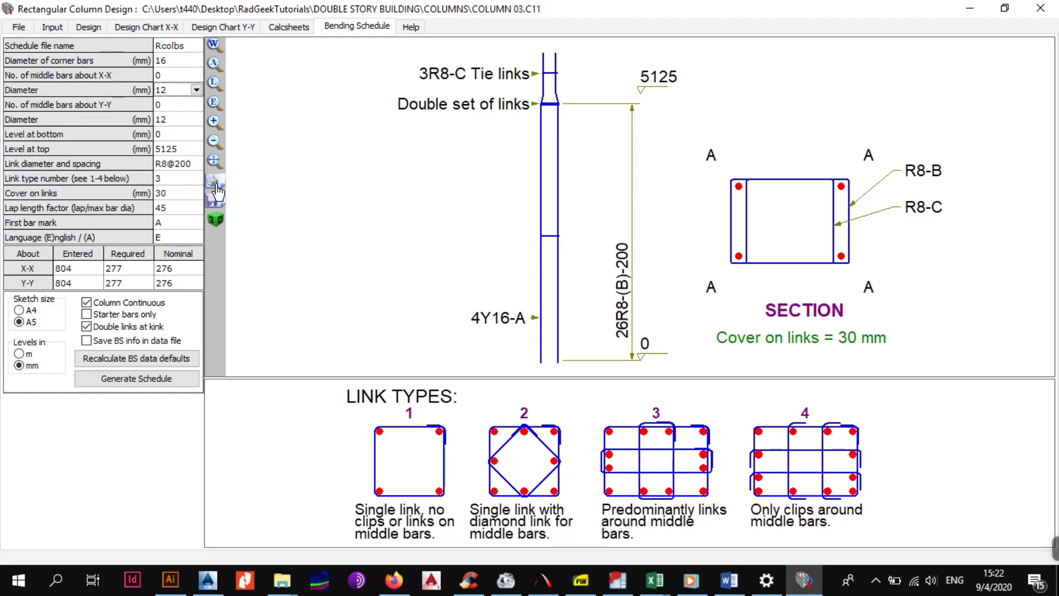
pyautogui.click(173, 48)
pyautogui.write('C')
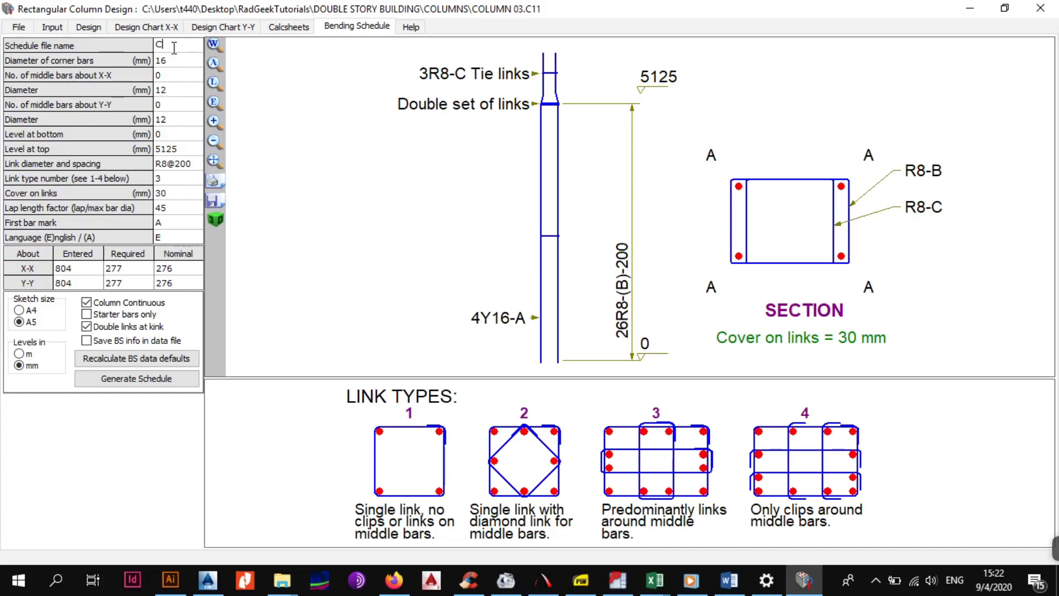
pyautogui.write('OL03')
pyautogui.click(173, 60)
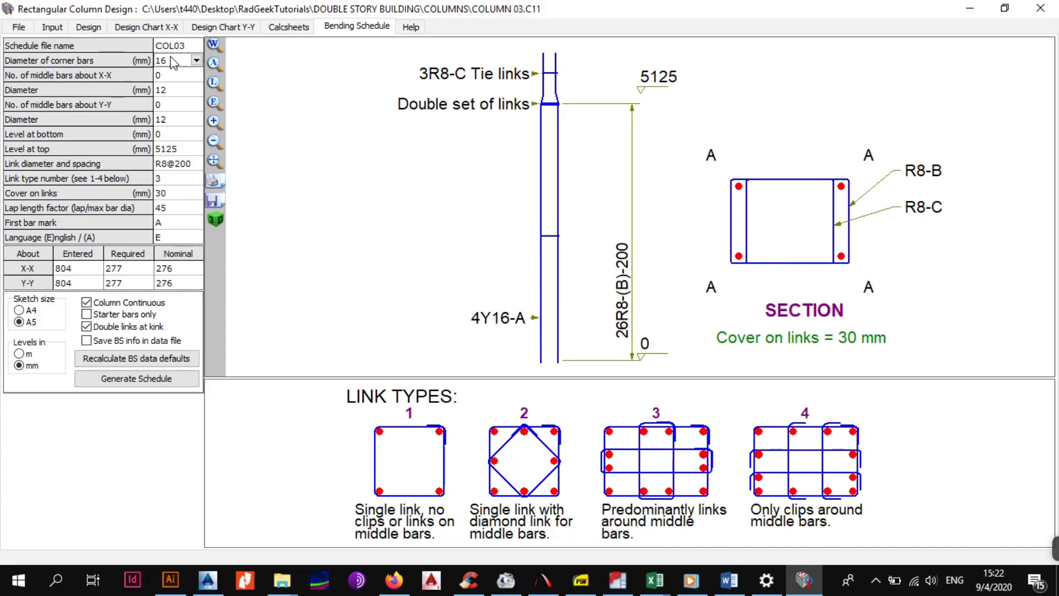
pyautogui.write('12')
pyautogui.click(173, 105)
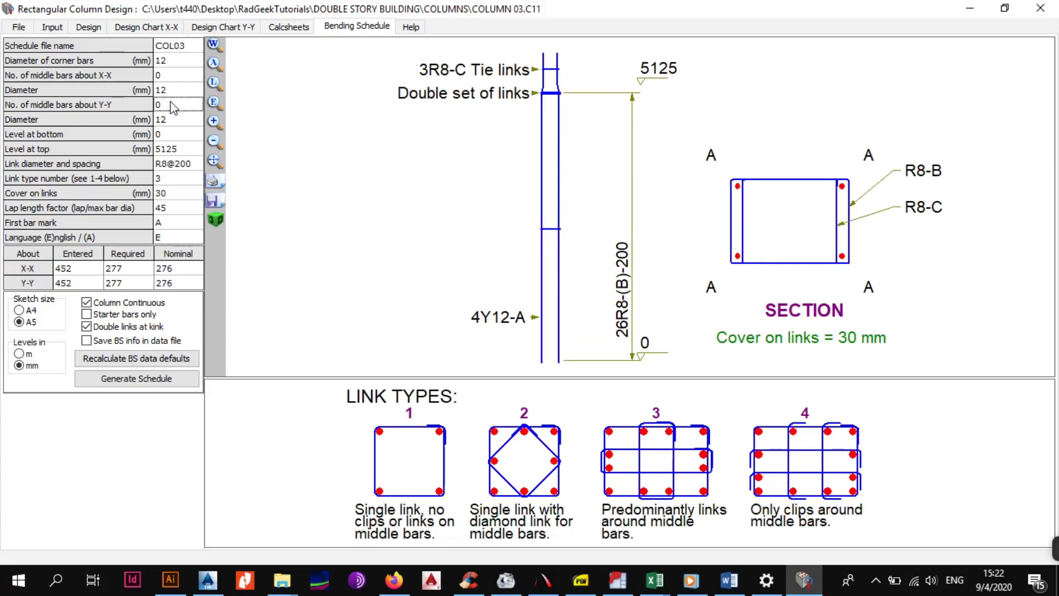
# - Try a corner bar diameter of 10 mm and set it back to 12 mm
pyautogui.click(177, 64)
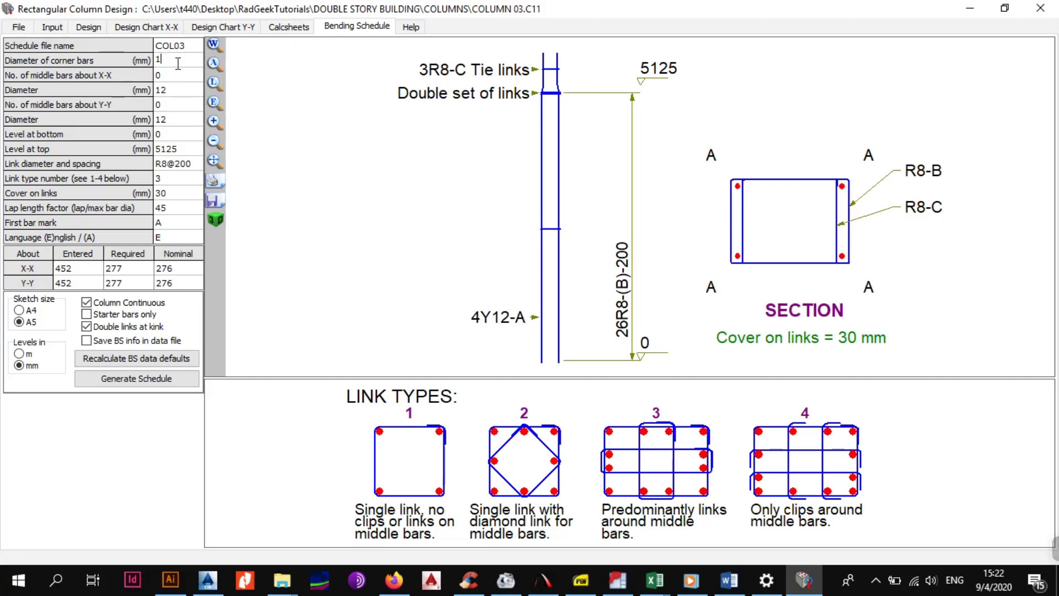
pyautogui.write('10')
pyautogui.press('Return')
pyautogui.click(173, 61)
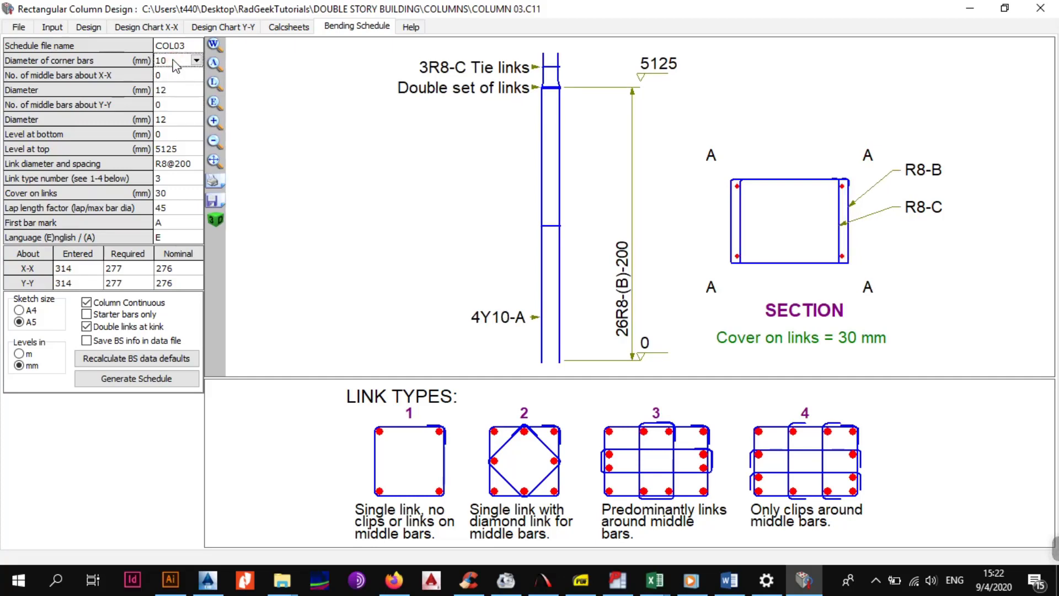
pyautogui.write('12')
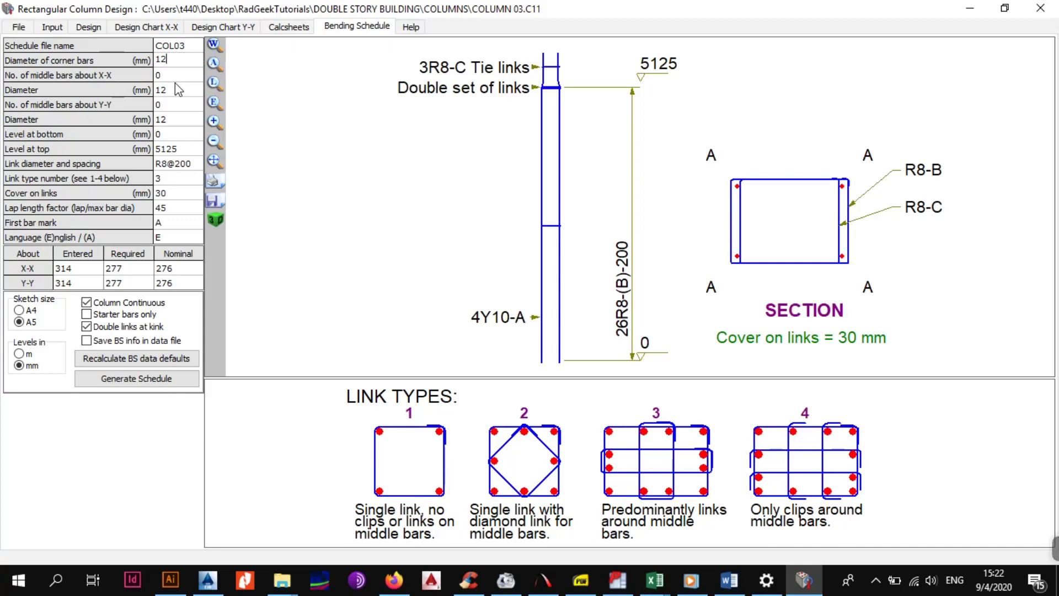
pyautogui.click(175, 86)
pyautogui.click(186, 105)
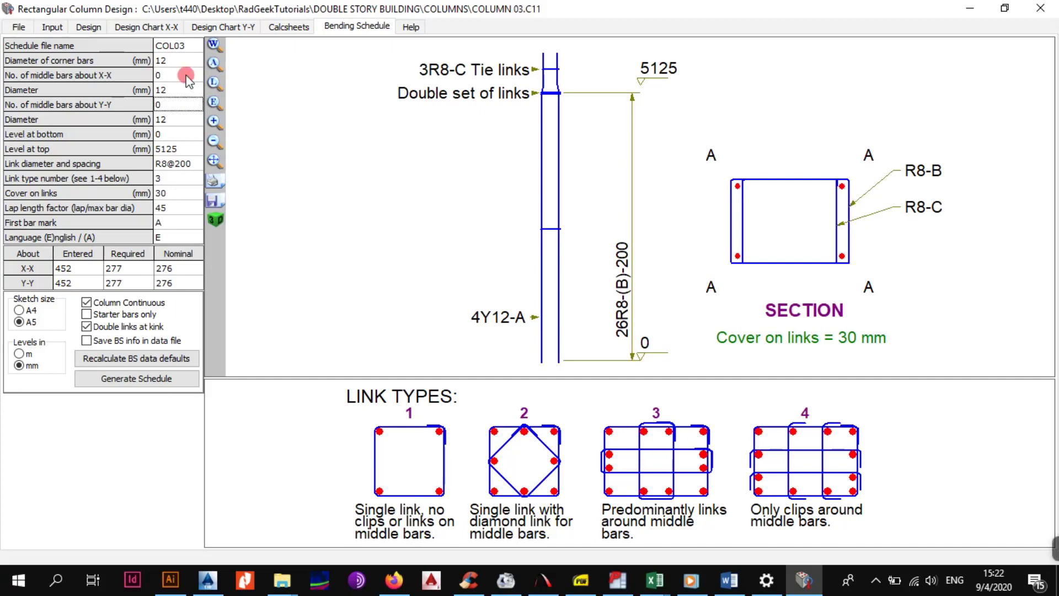
# - Check the top level, link spacing, link type and cover settings, and set the first bar mark to 01
pyautogui.click(188, 149)
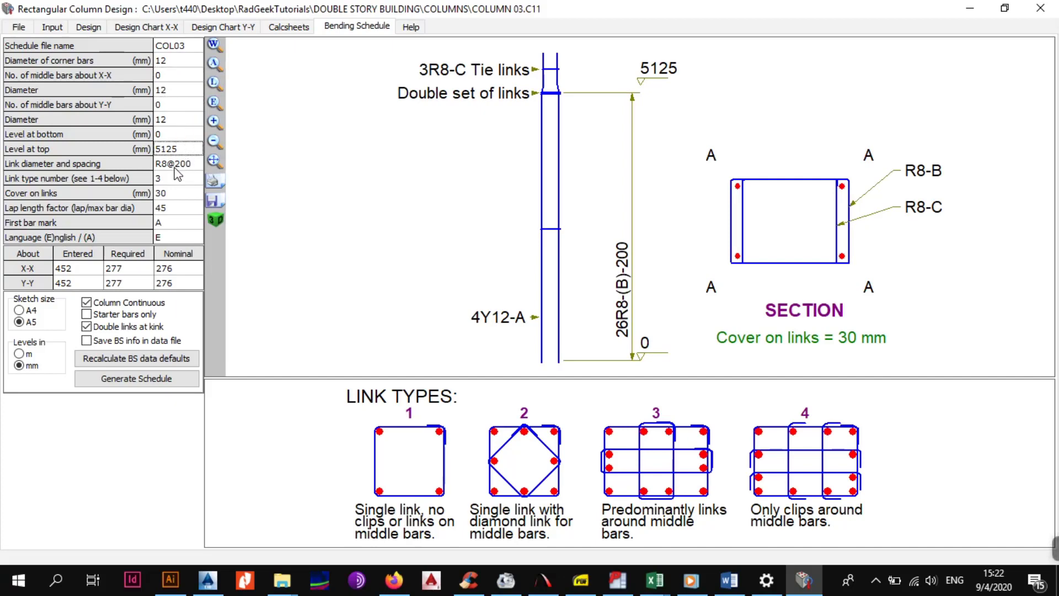
pyautogui.click(175, 168)
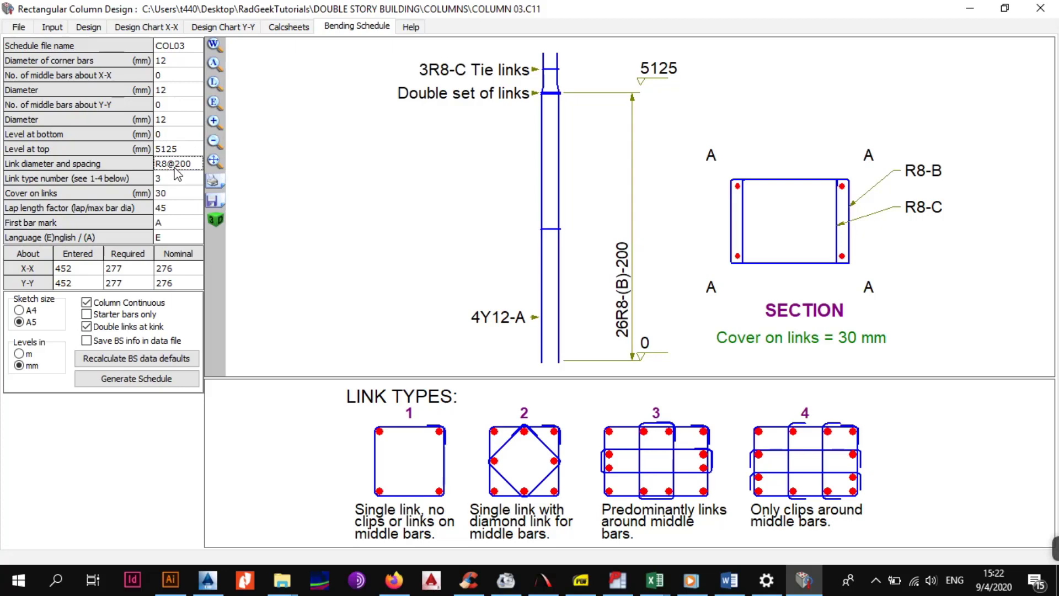
pyautogui.click(175, 177)
pyautogui.click(175, 193)
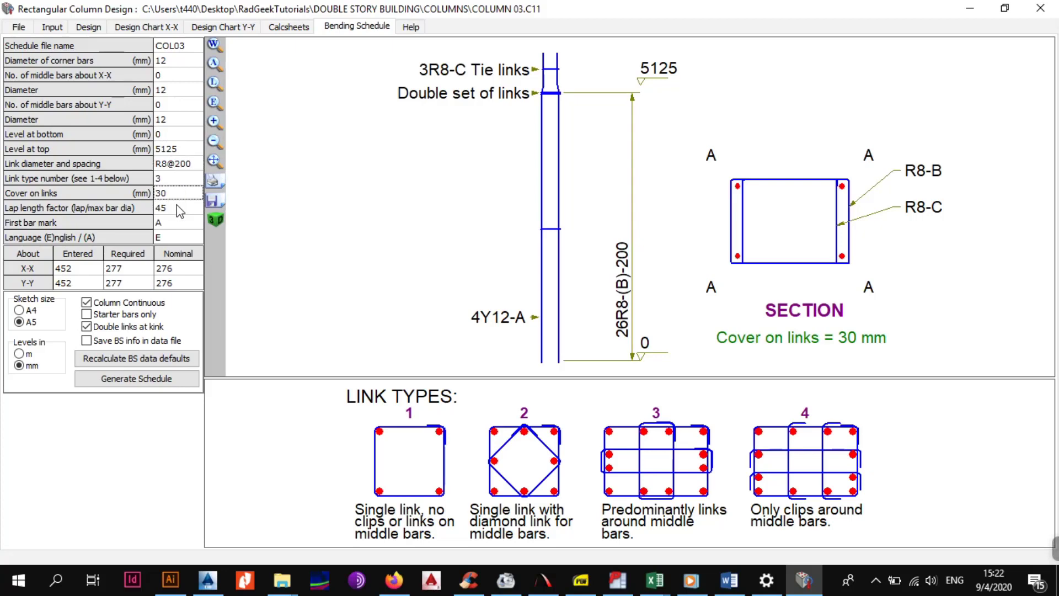
pyautogui.click(175, 224)
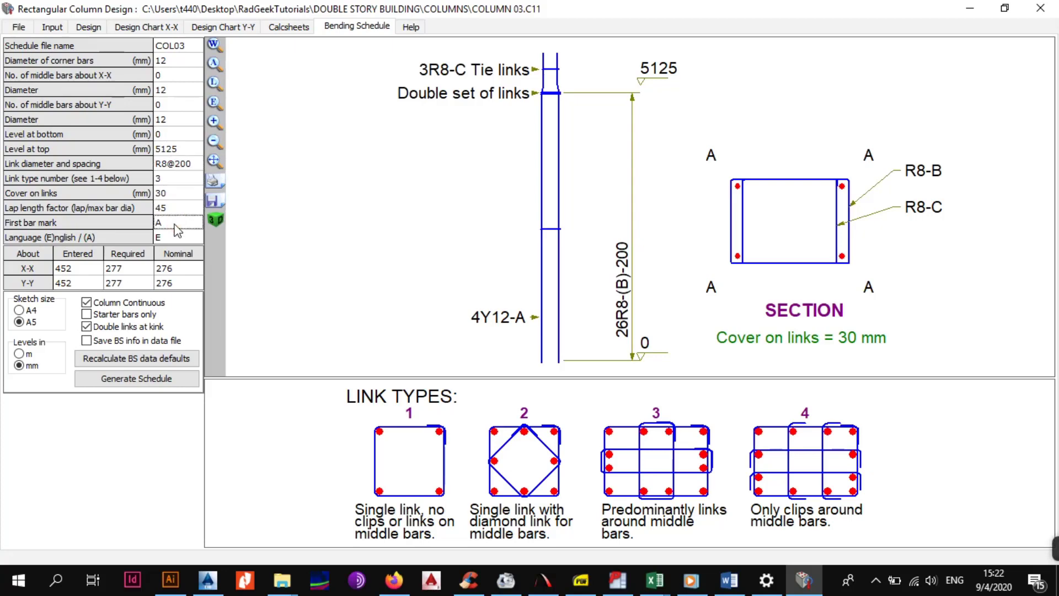
pyautogui.press('BackSpace')
pyautogui.write('01')
pyautogui.click(177, 233)
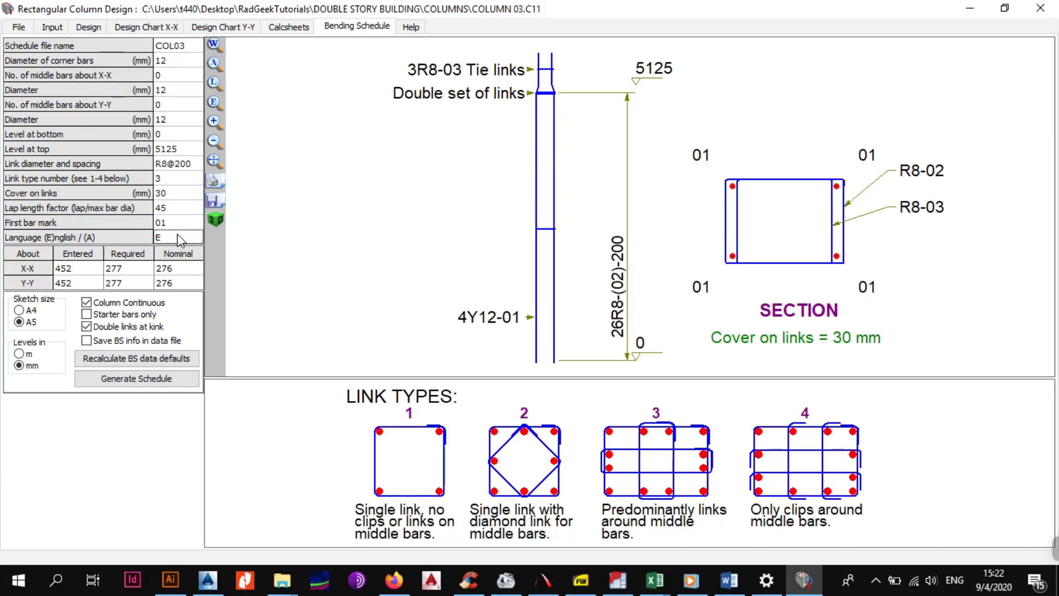
# - Generate the COL03 bending schedule, close it after viewing and save the column 03 design file
pyautogui.click(167, 380)
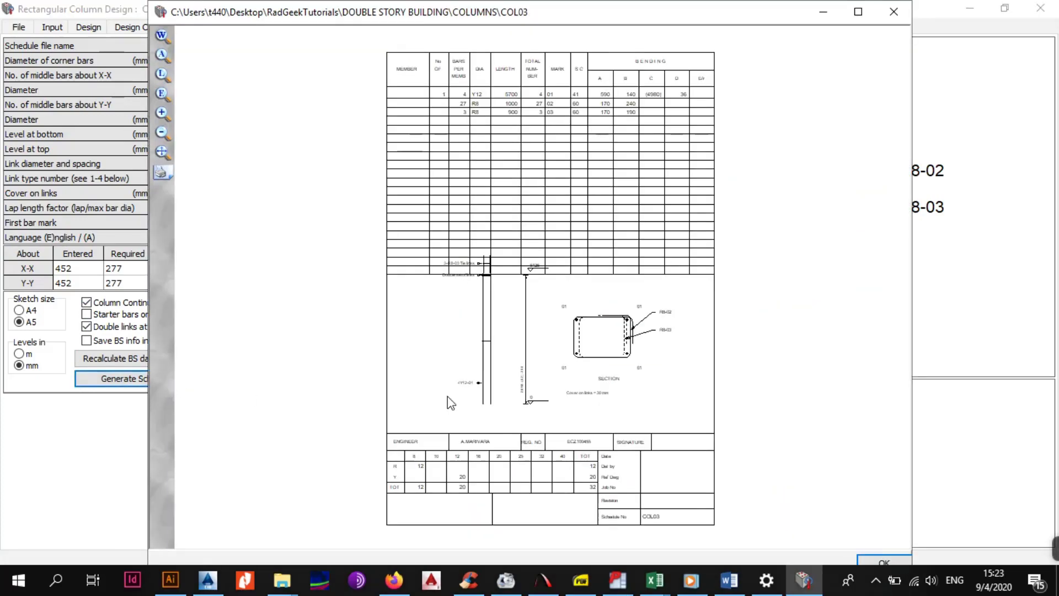
pyautogui.click(879, 558)
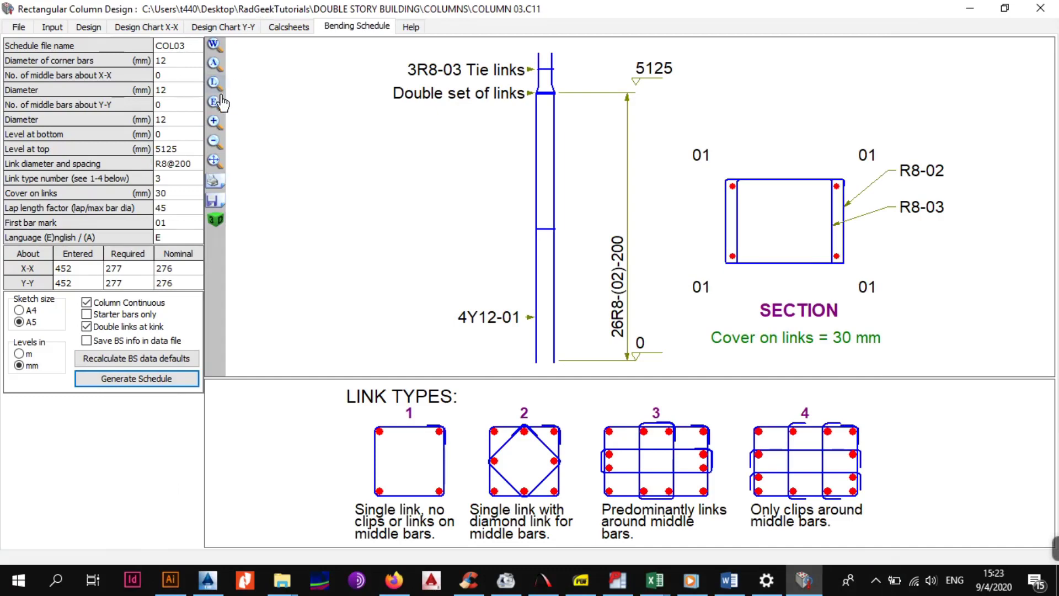
pyautogui.click(19, 27)
pyautogui.click(66, 78)
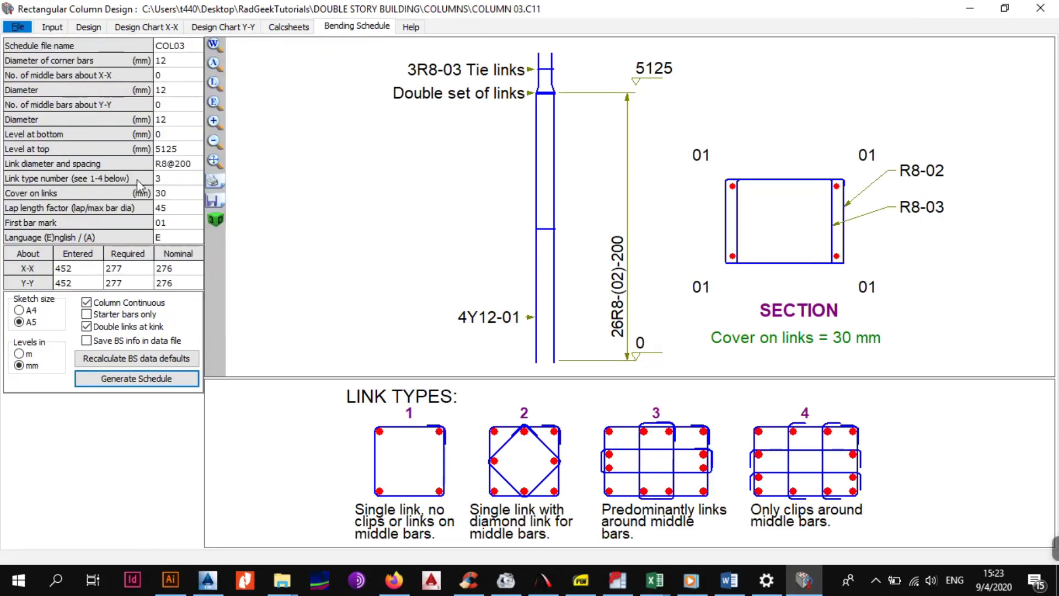
pyautogui.click(57, 30)
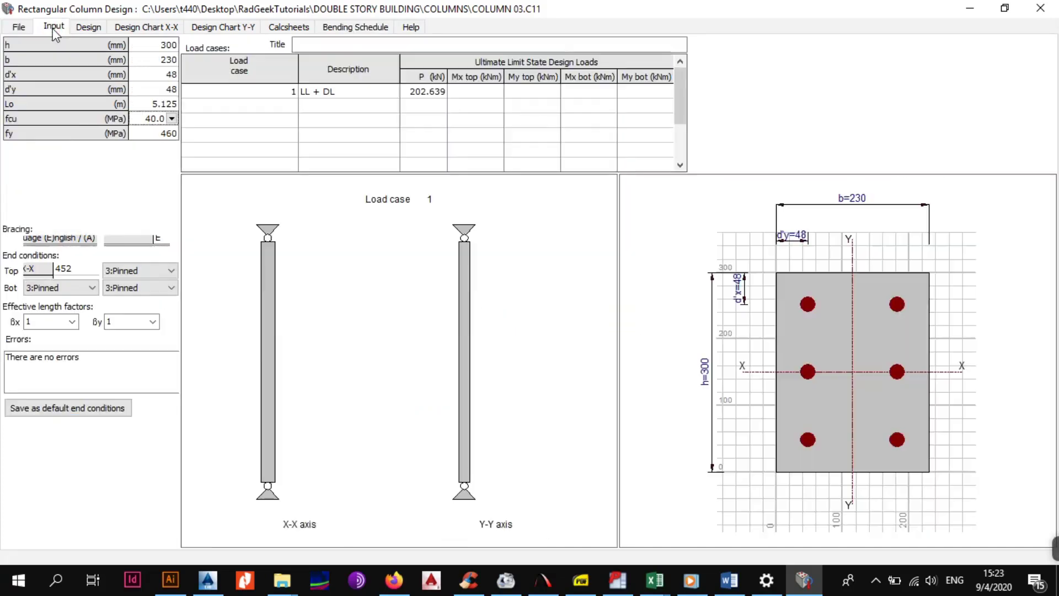
pyautogui.click(19, 28)
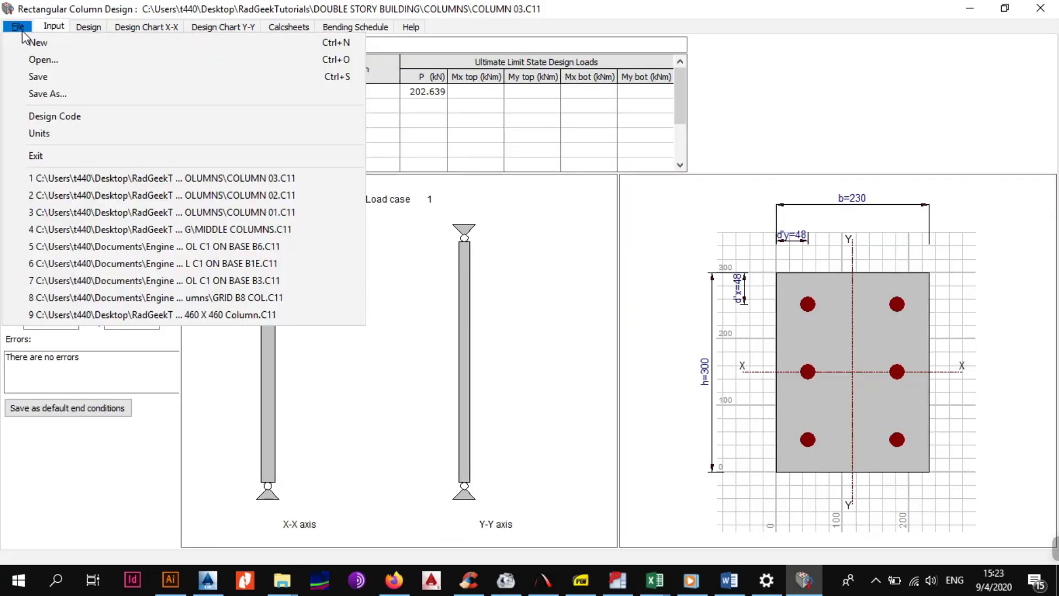
pyautogui.click(51, 76)
# - Save a copy of the column 03 design as COLUMN 04 in the COLUMNS folder
pyautogui.click(19, 26)
pyautogui.click(48, 93)
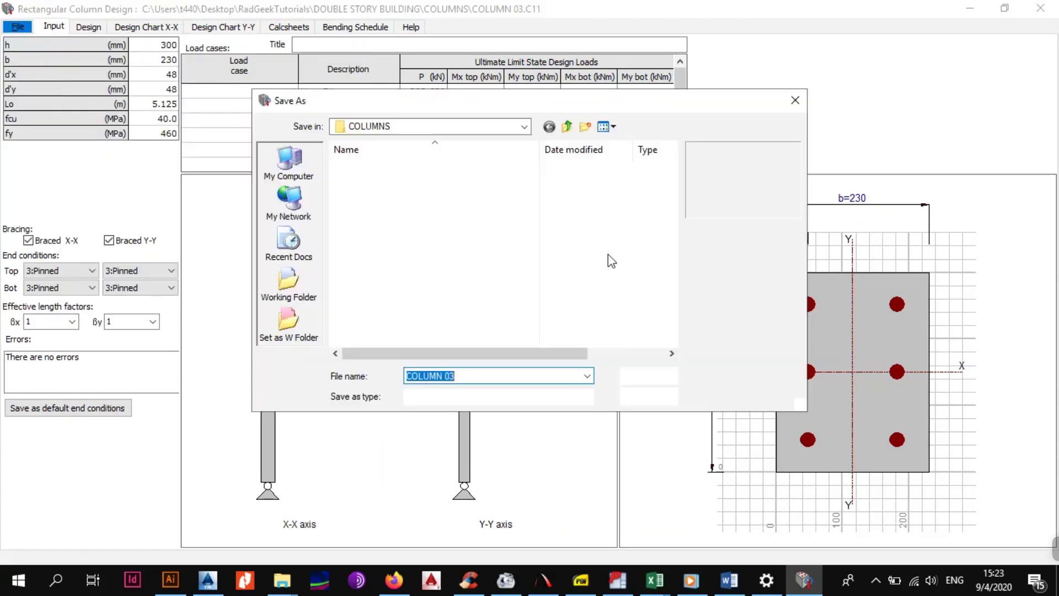
pyautogui.write('COL')
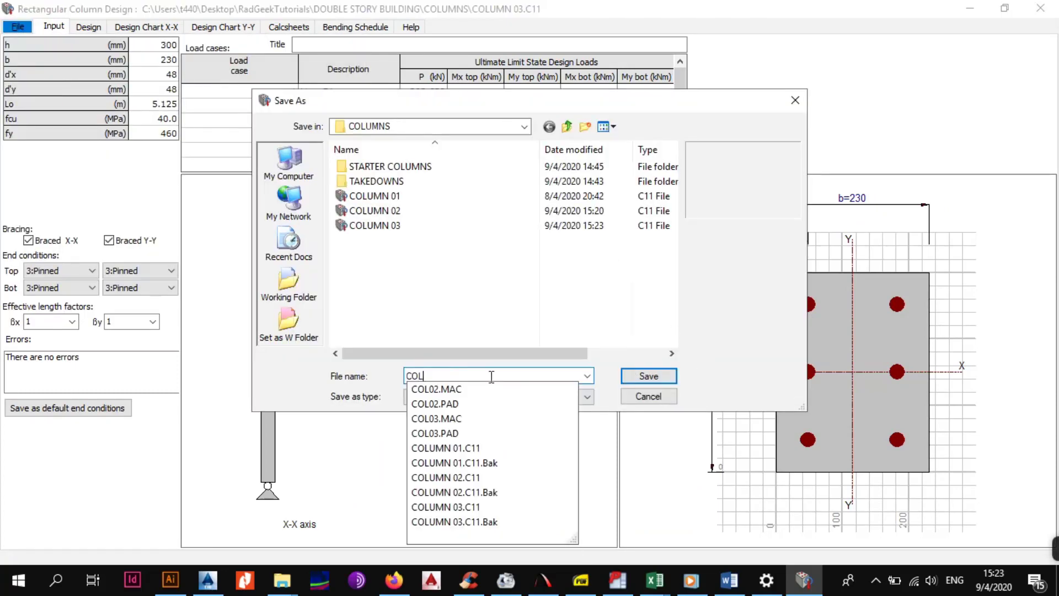
pyautogui.write('UMN 04')
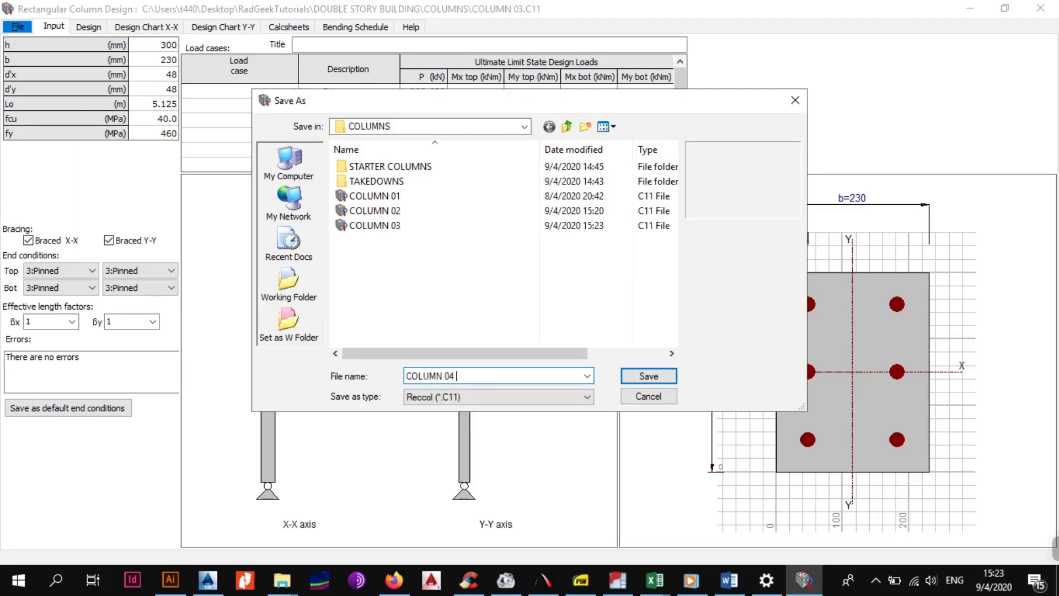
pyautogui.click(639, 372)
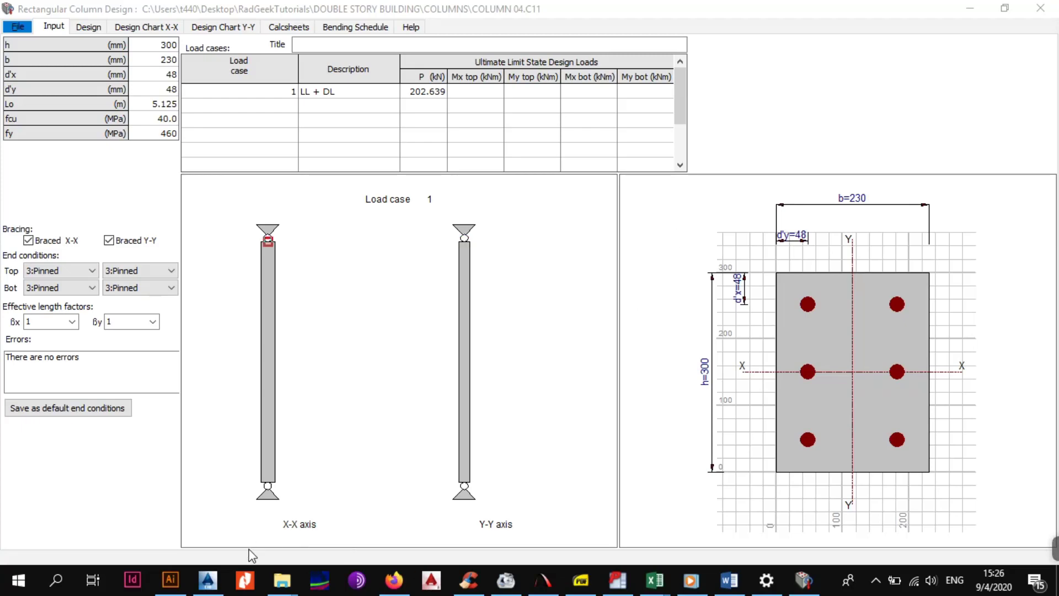
# - Switch to AutoCAD Civil 3D and examine the load takedown areas of the column 04 row on the first floor plan
pyautogui.click(207, 579)
pyautogui.scroll(-3, 348, 362)
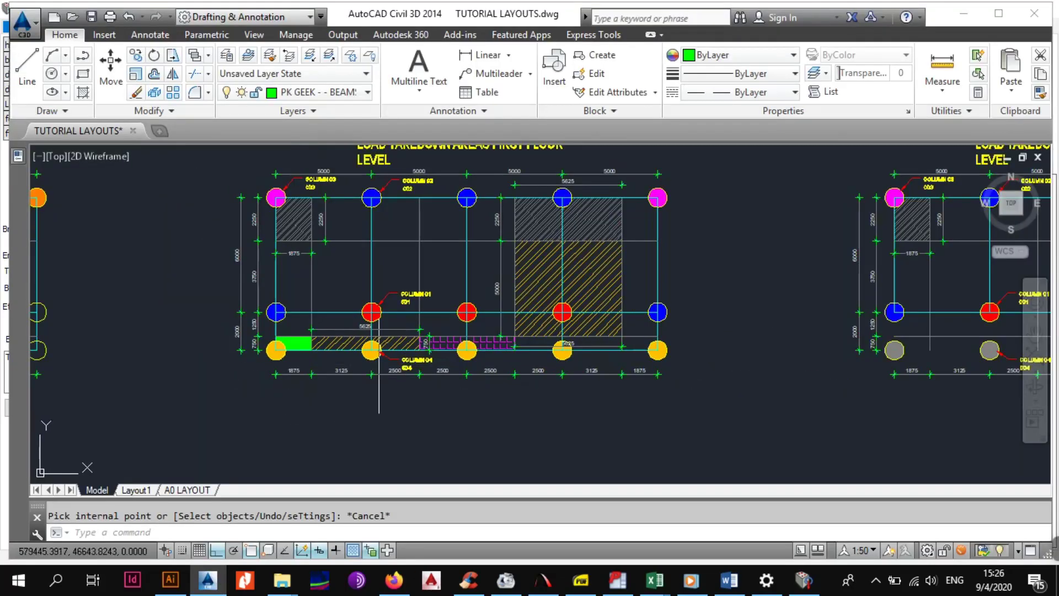
pyautogui.scroll(7, 309, 353)
pyautogui.moveTo(665, 368)
pyautogui.mouseDown(button='middle')
pyautogui.moveTo(588, 352)
pyautogui.moveTo(469, 358)
pyautogui.mouseUp(button='middle')
pyautogui.scroll(-2, 587, 352)
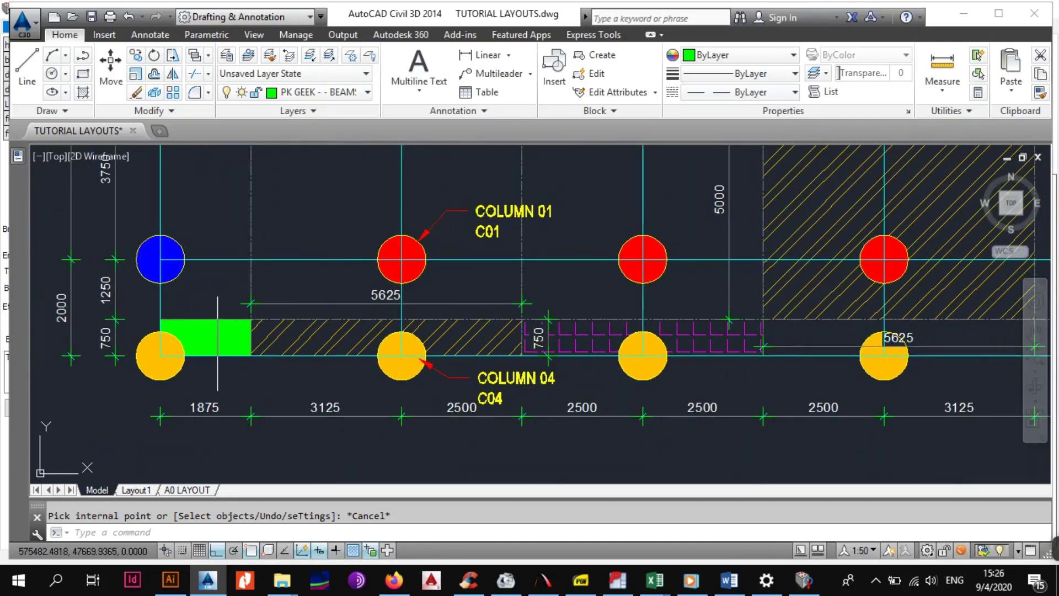
pyautogui.moveTo(214, 337)
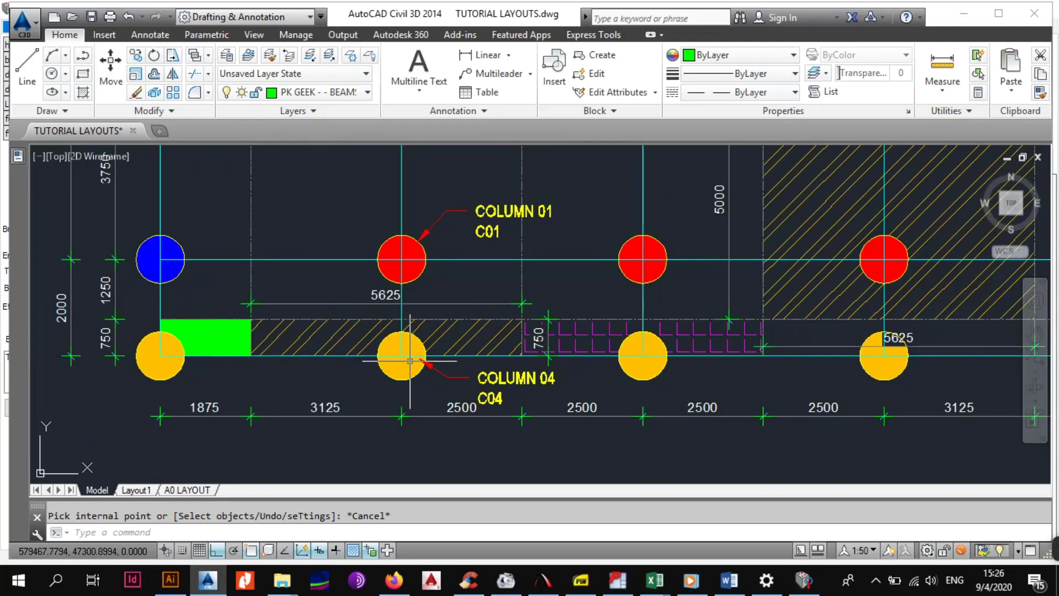
pyautogui.moveTo(410, 361)
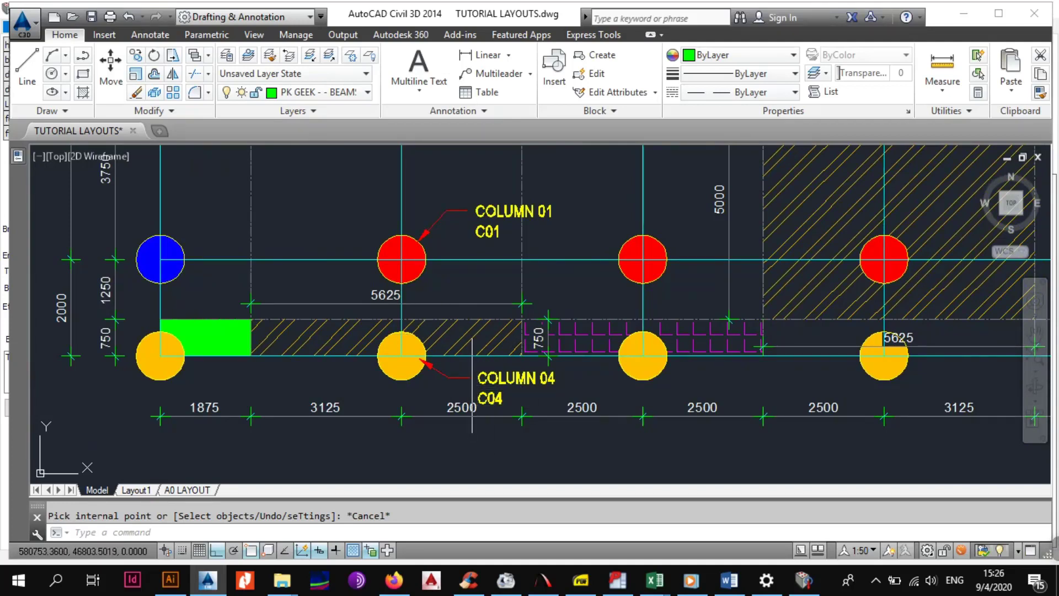
pyautogui.moveTo(589, 362)
pyautogui.mouseDown(button='middle')
pyautogui.moveTo(505, 355)
pyautogui.moveTo(568, 356)
pyautogui.mouseUp(button='middle')
pyautogui.moveTo(568, 356)
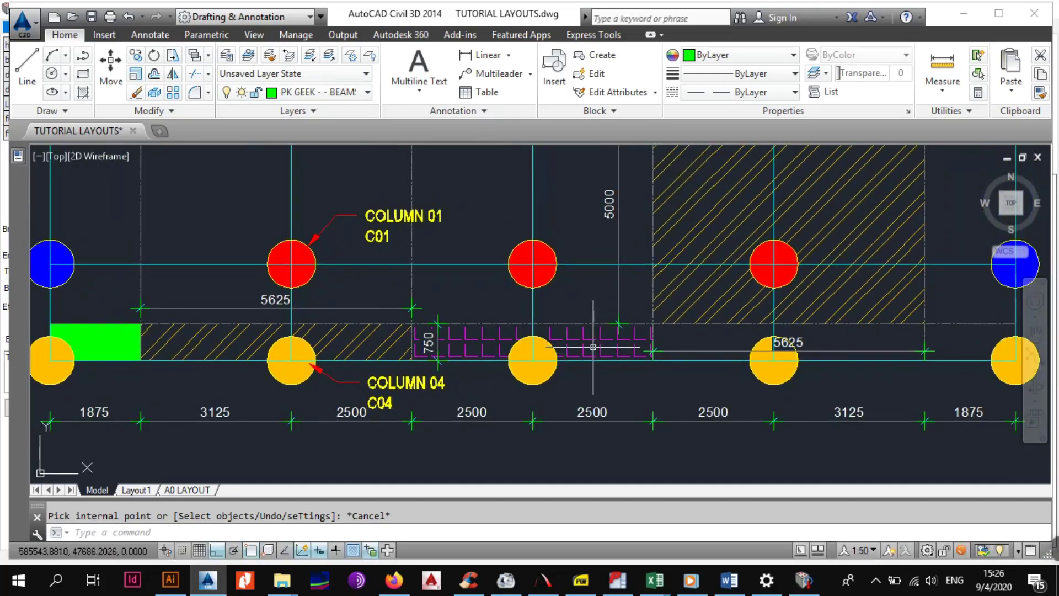
# - Compare the hatched tributary area around column 04 with the neighbouring areas along the same grid line
pyautogui.scroll(2, 593, 347)
pyautogui.scroll(-4, 593, 347)
pyautogui.moveTo(592, 347); pyautogui.dragTo(629, 365, button='middle')
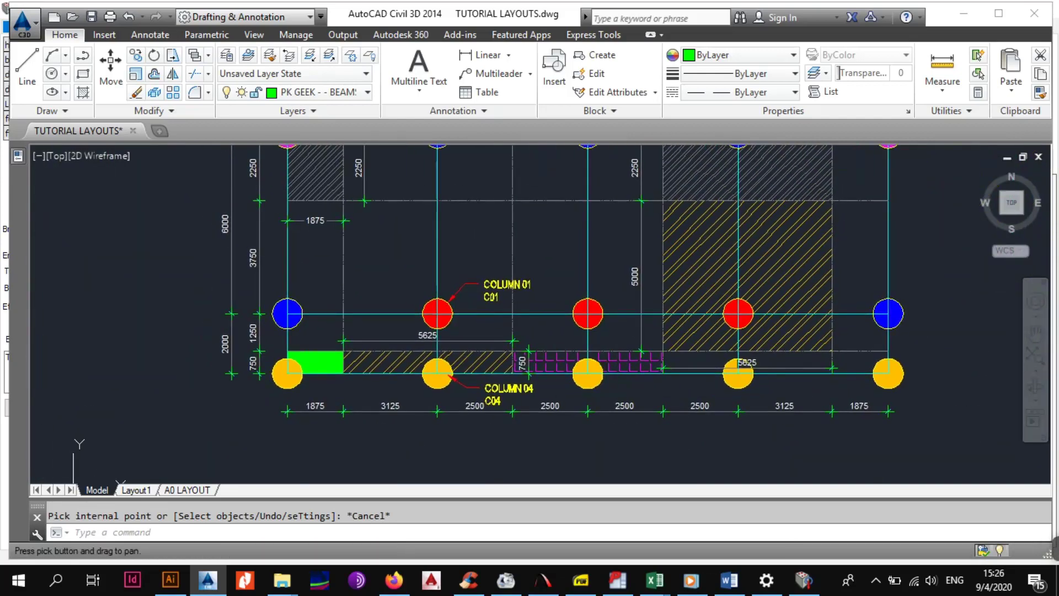
pyautogui.scroll(2, 502, 364)
pyautogui.moveTo(502, 364); pyautogui.dragTo(561, 362, button='middle')
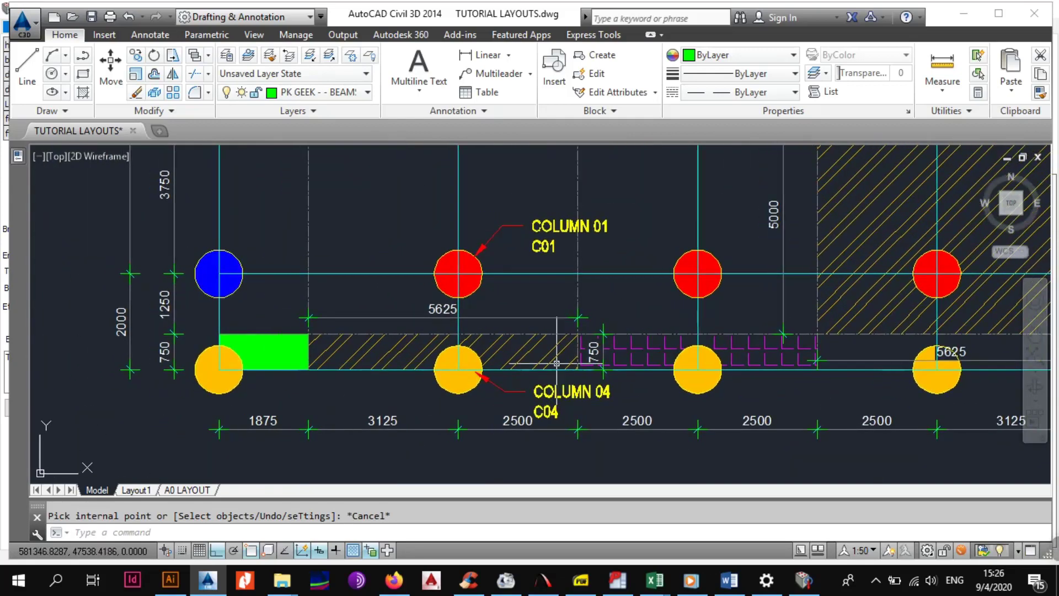
pyautogui.click(527, 353)
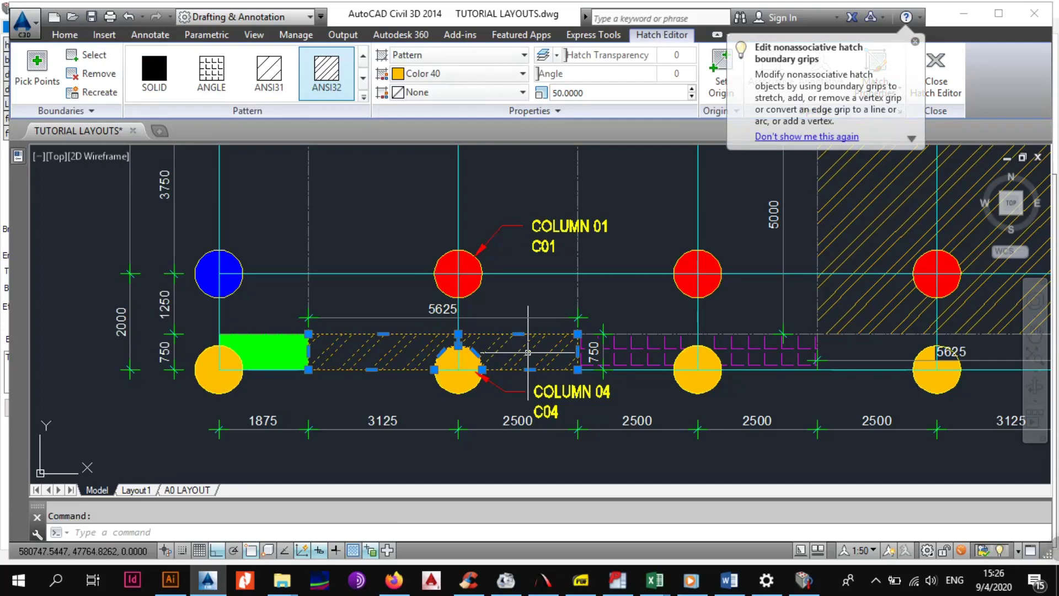
pyautogui.press('Escape')
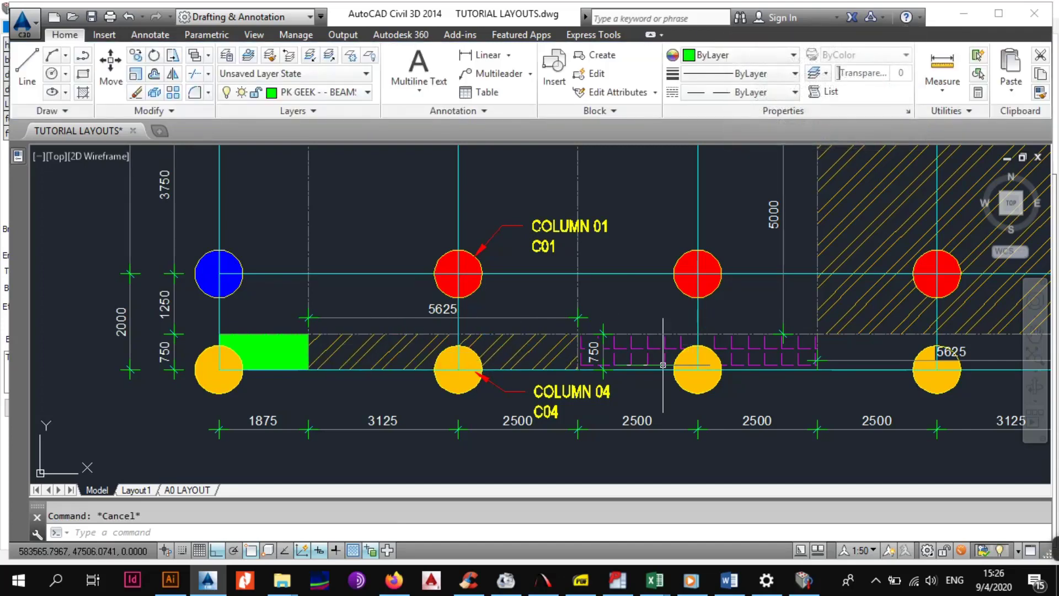
pyautogui.moveTo(520, 362)
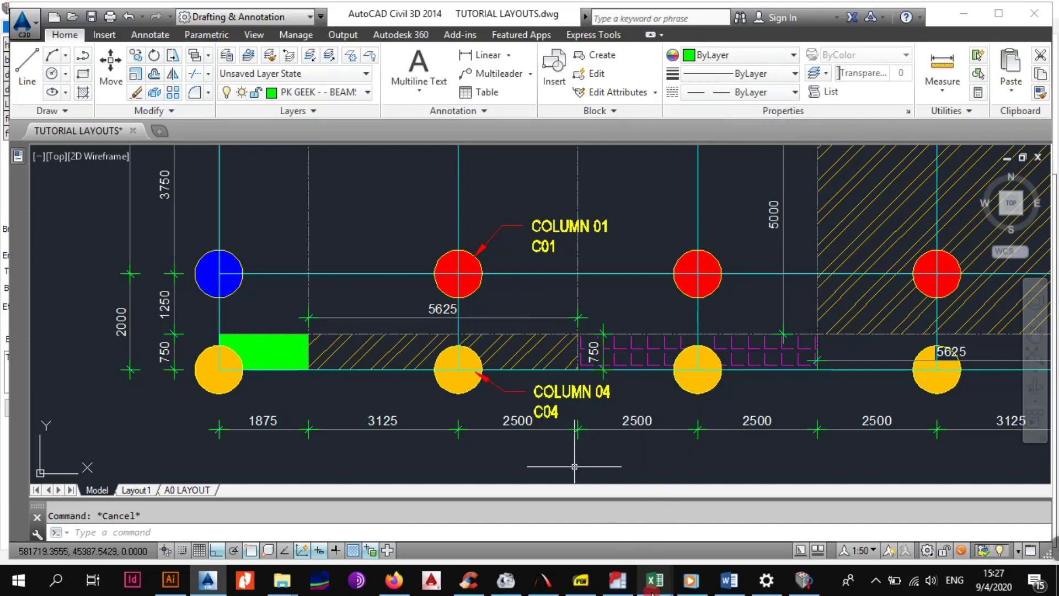
# - Switch to the COLUMN 04 TAKEDOWNS workbook in Excel and look up the total ULS load on the External Results sheet
pyautogui.moveTo(655, 587)
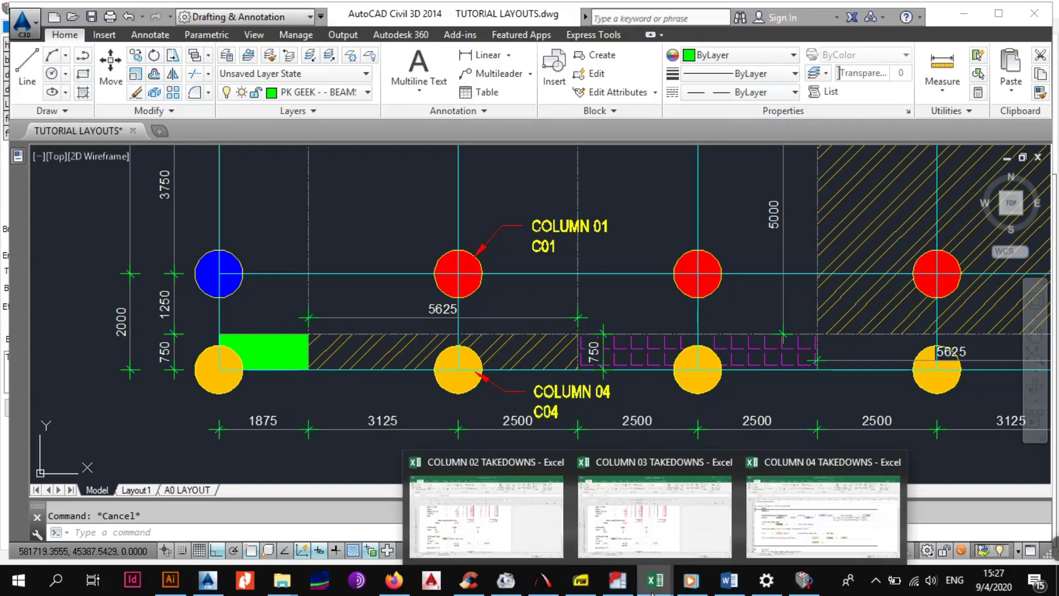
pyautogui.click(809, 523)
pyautogui.click(236, 537)
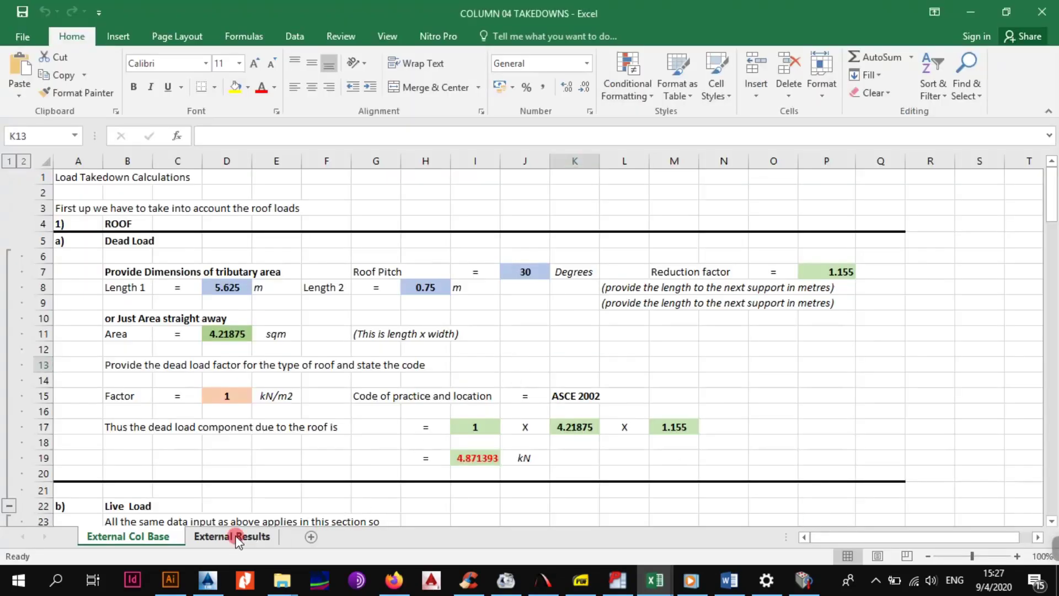
pyautogui.scroll(-2, 506, 350)
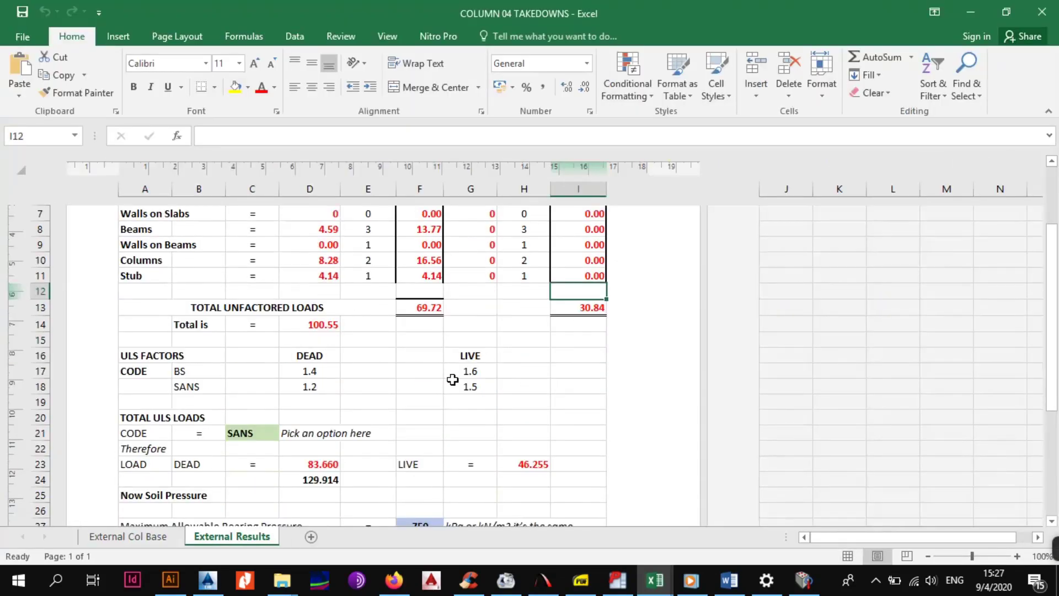
pyautogui.scroll(-2, 452, 379)
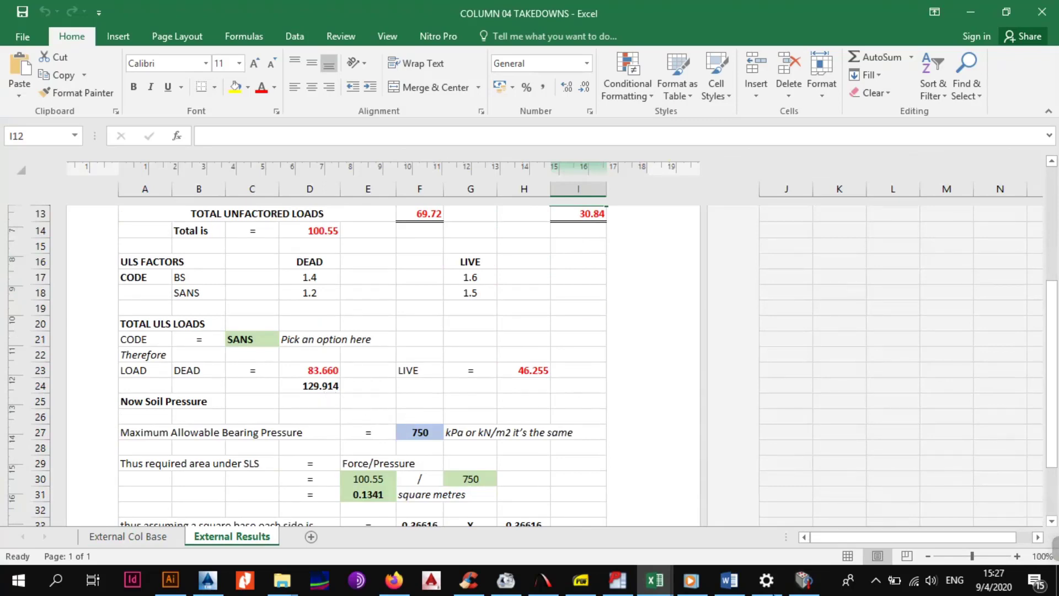
# - Switch to Rectangular Column Design and set the axial load P of the LL + DL load case to 129.914 kN
pyautogui.click(803, 579)
pyautogui.click(436, 94)
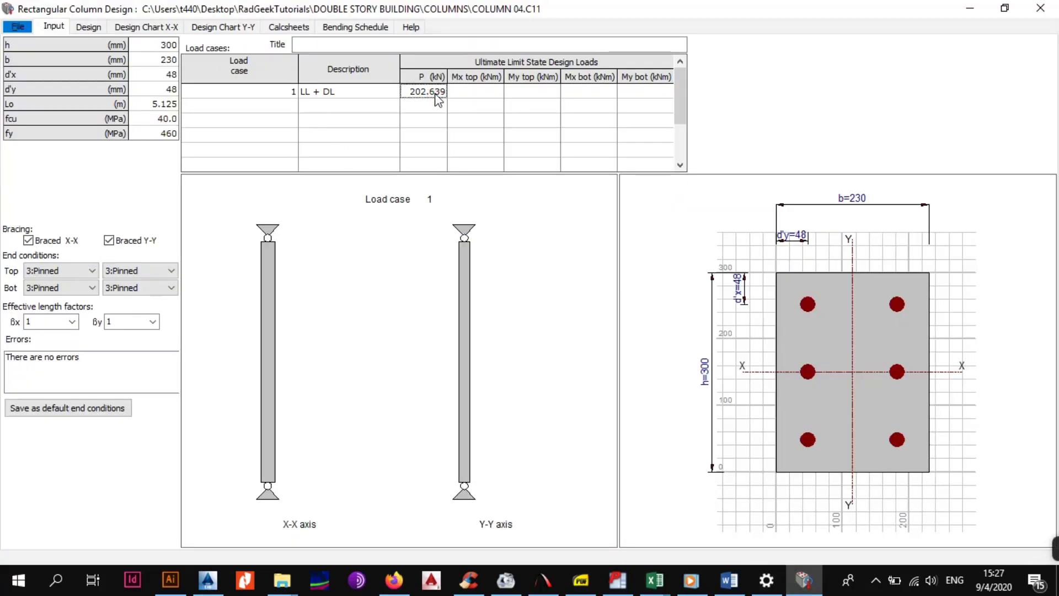
pyautogui.write('129.')
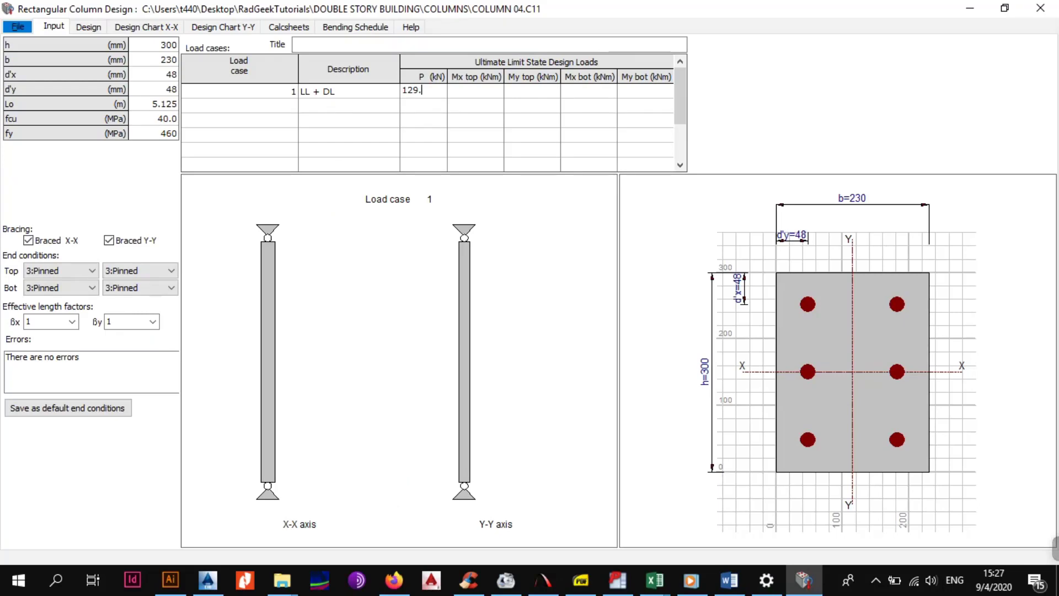
pyautogui.write('914')
pyautogui.click(453, 120)
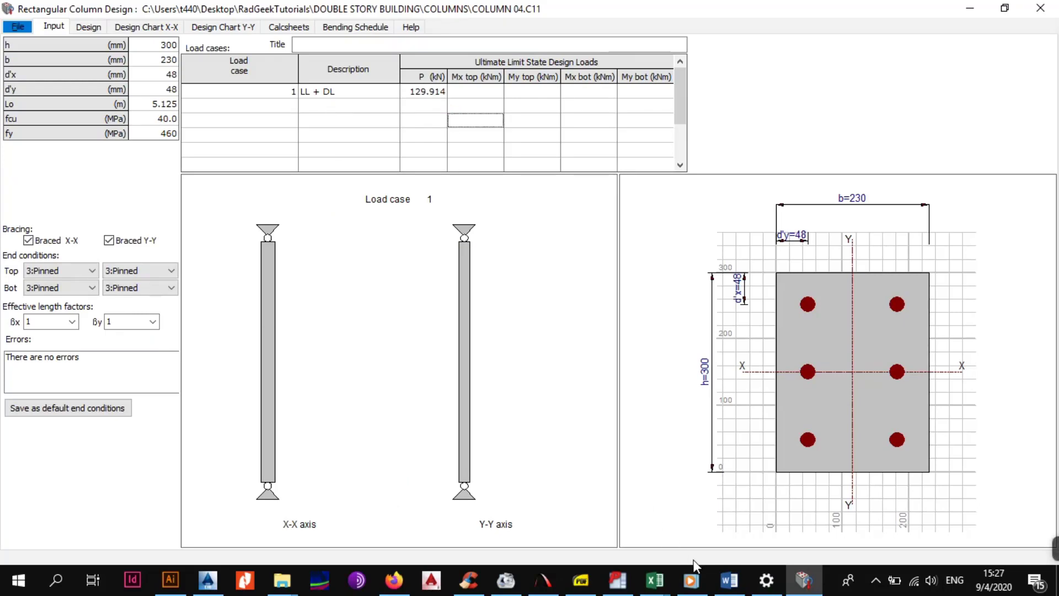
# - Check the entered axial load against the ULS total in the column 04 takedown workbook and return to the column design
pyautogui.click(670, 579)
pyautogui.click(793, 515)
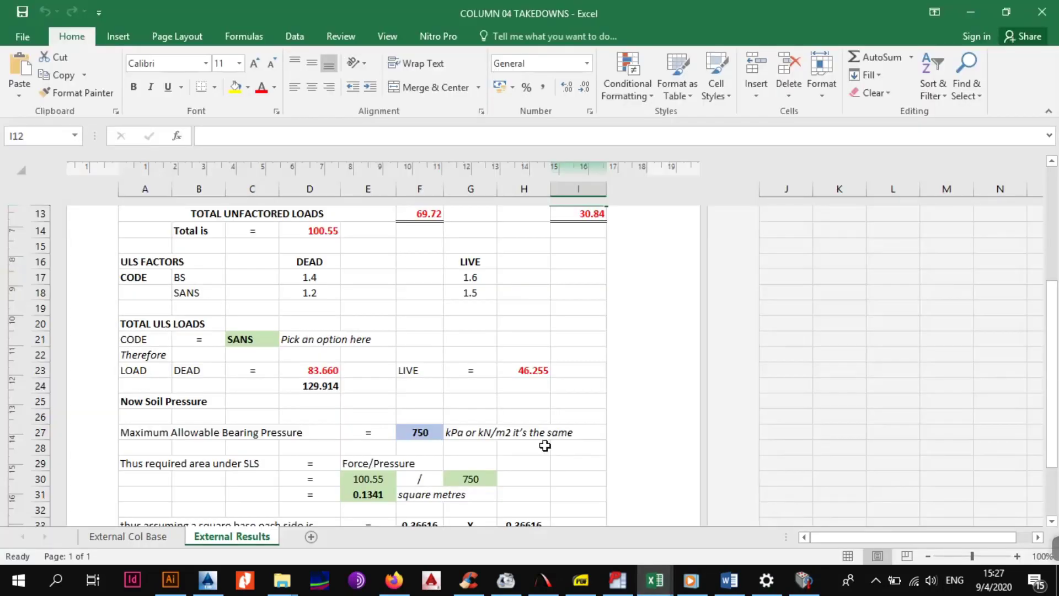
pyautogui.click(970, 12)
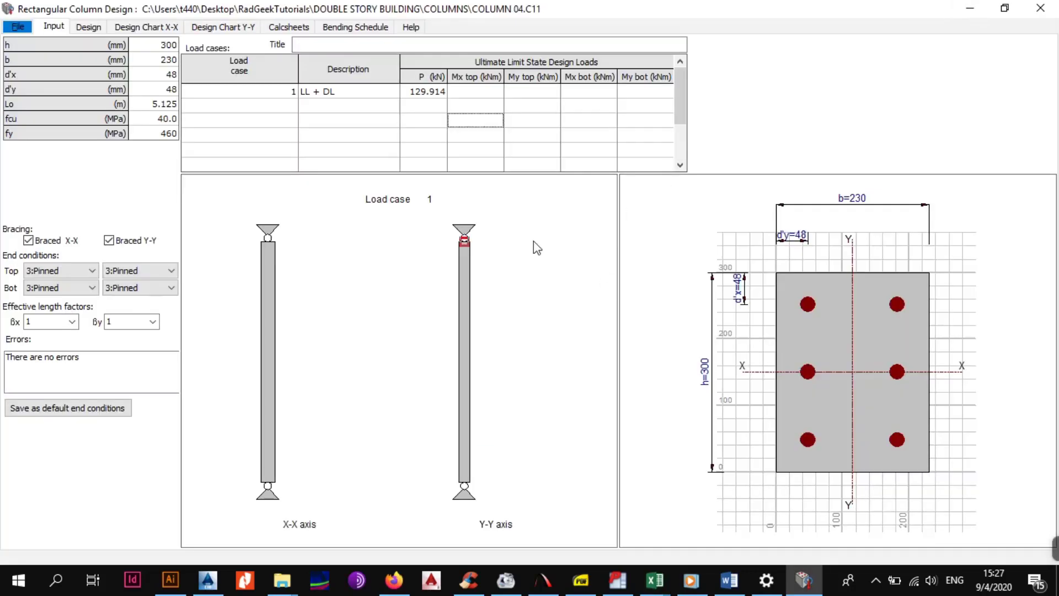
pyautogui.click(269, 124)
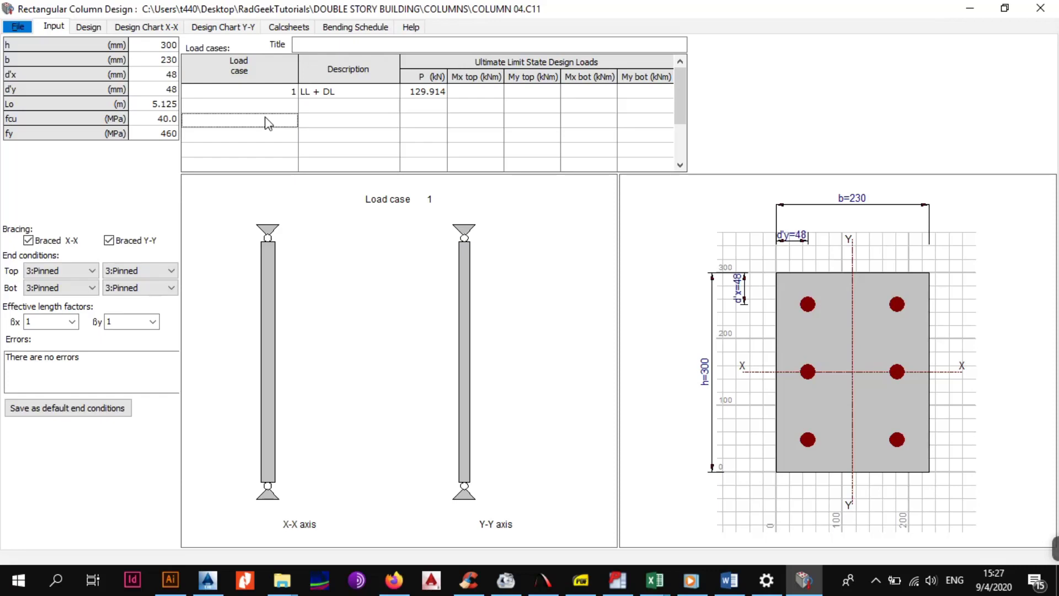
# - View the design results for the current section and try a larger column with h 450 mm and b 500 mm
pyautogui.click(104, 30)
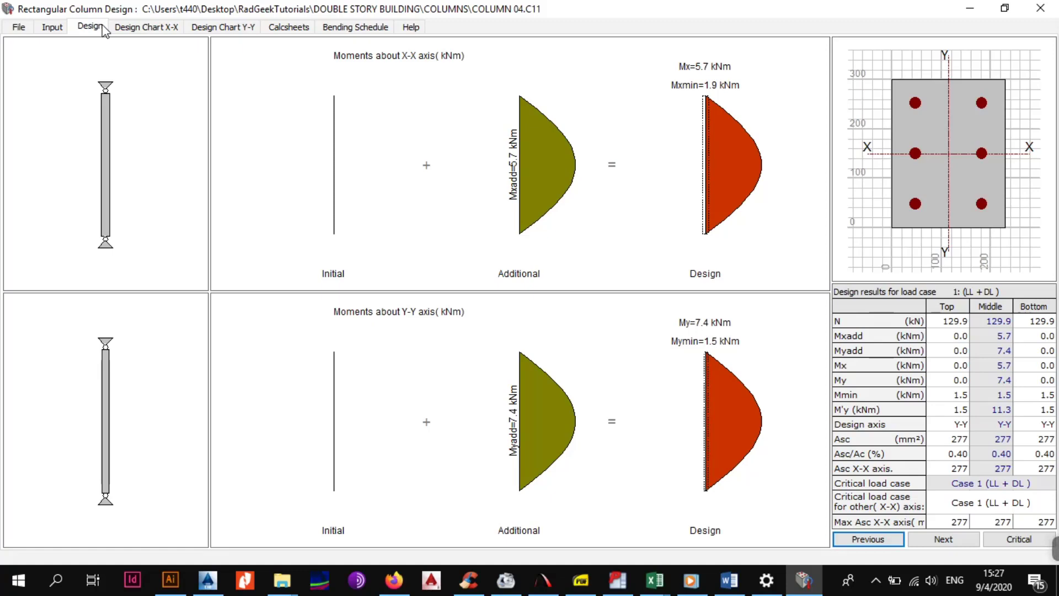
pyautogui.click(43, 29)
pyautogui.click(161, 62)
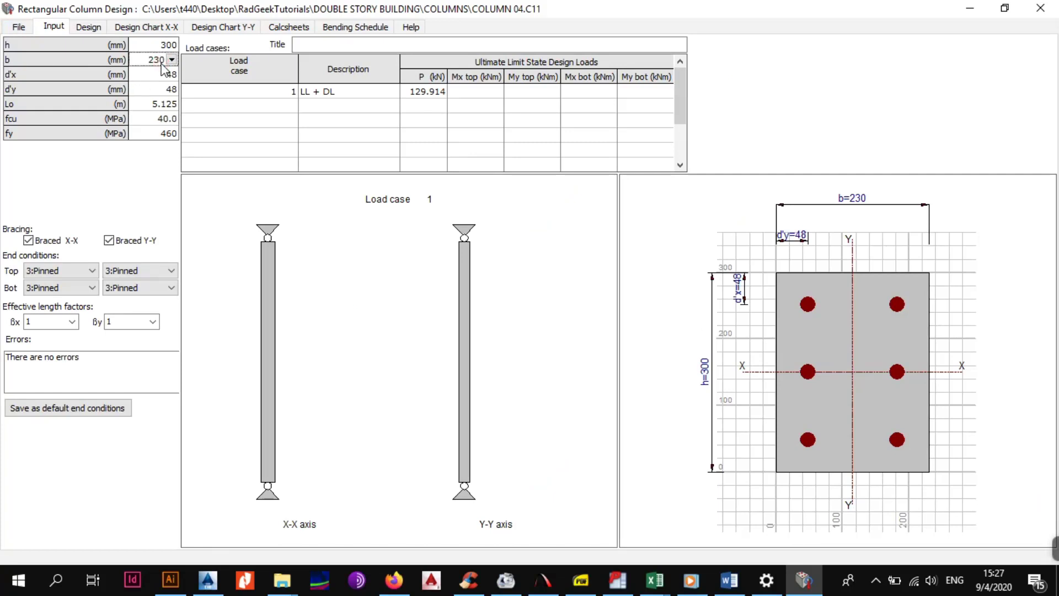
pyautogui.write('450')
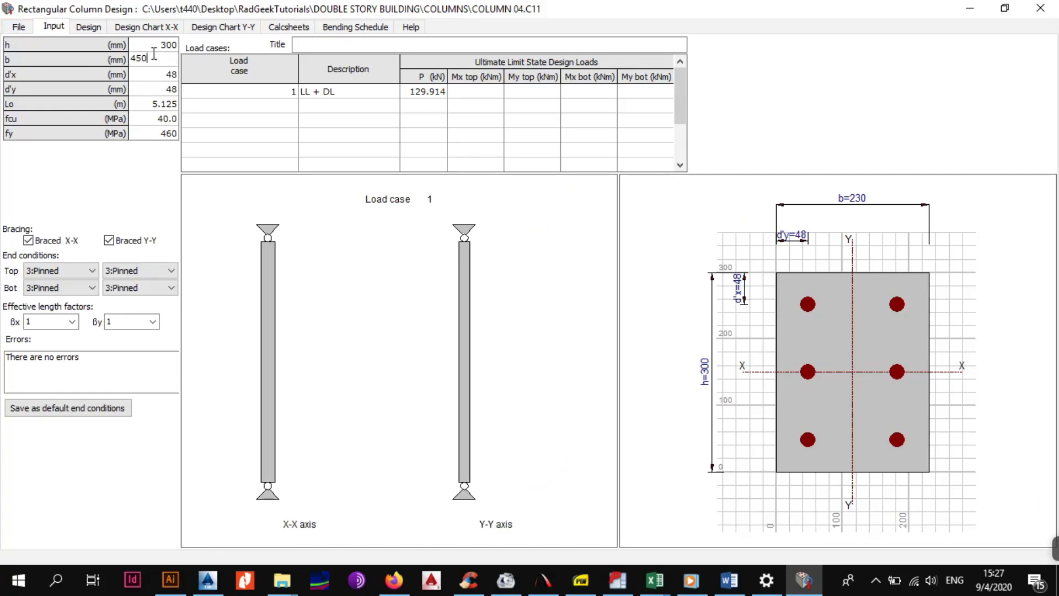
pyautogui.press('BackSpace')
pyautogui.press('BackSpace')
pyautogui.press('BackSpace')
pyautogui.click(172, 46)
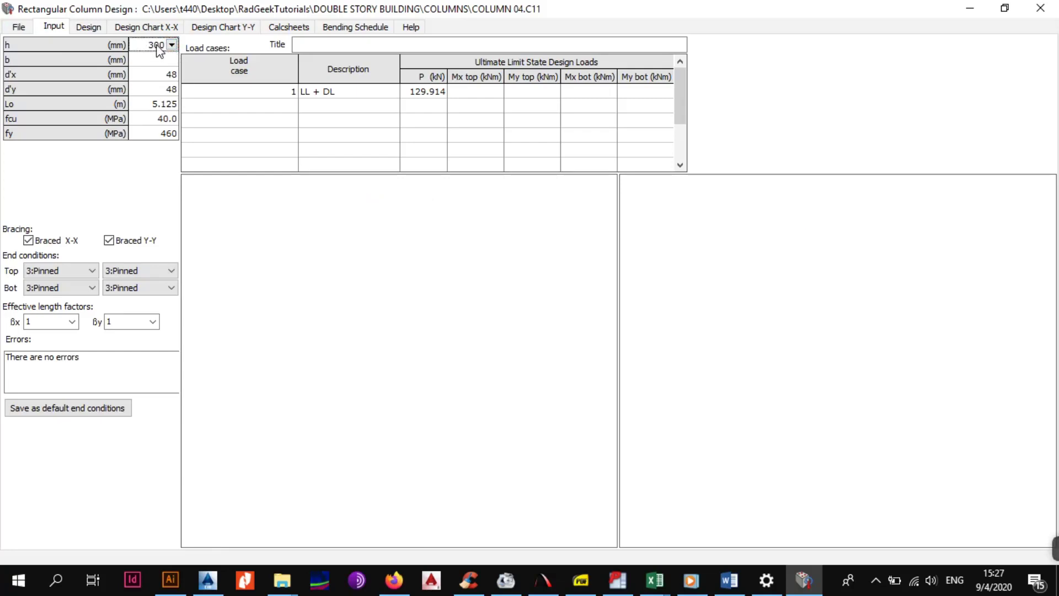
pyautogui.write('450')
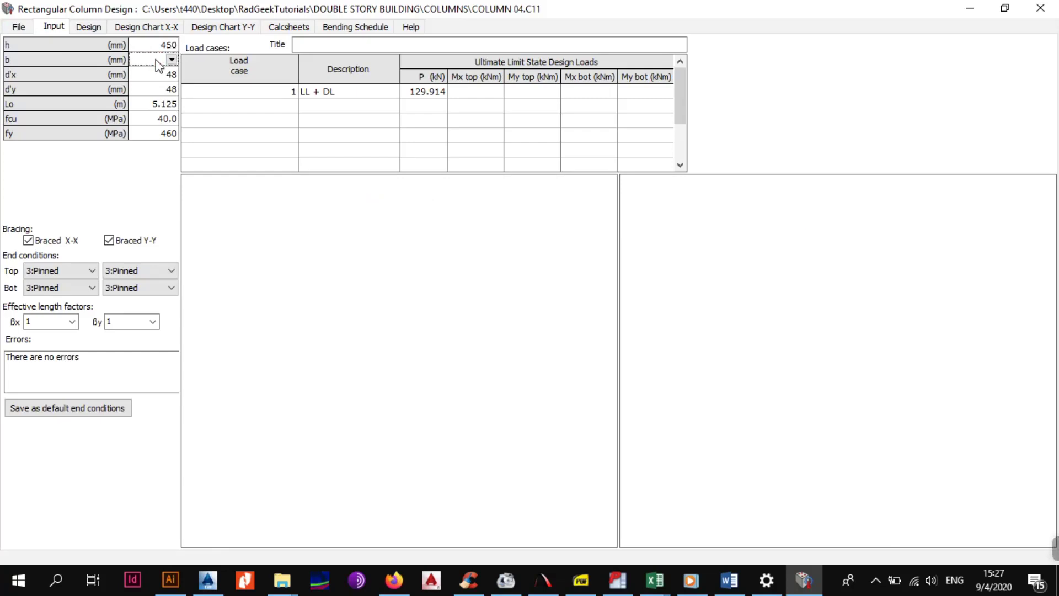
pyautogui.write('500')
pyautogui.click(156, 88)
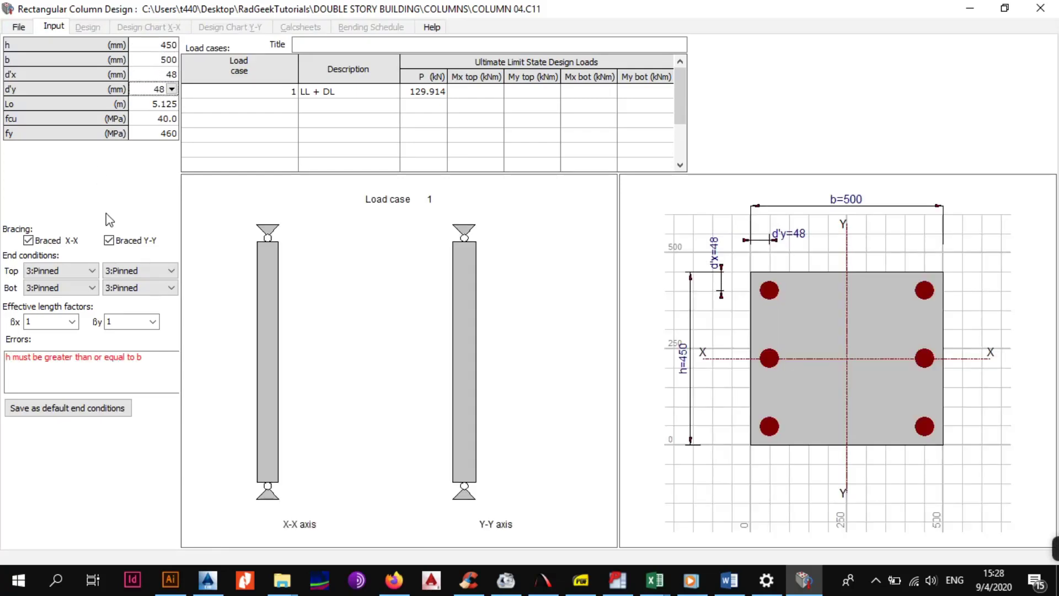
# - Set the column width b to 400 mm and view the design results for the enlarged section
pyautogui.click(159, 62)
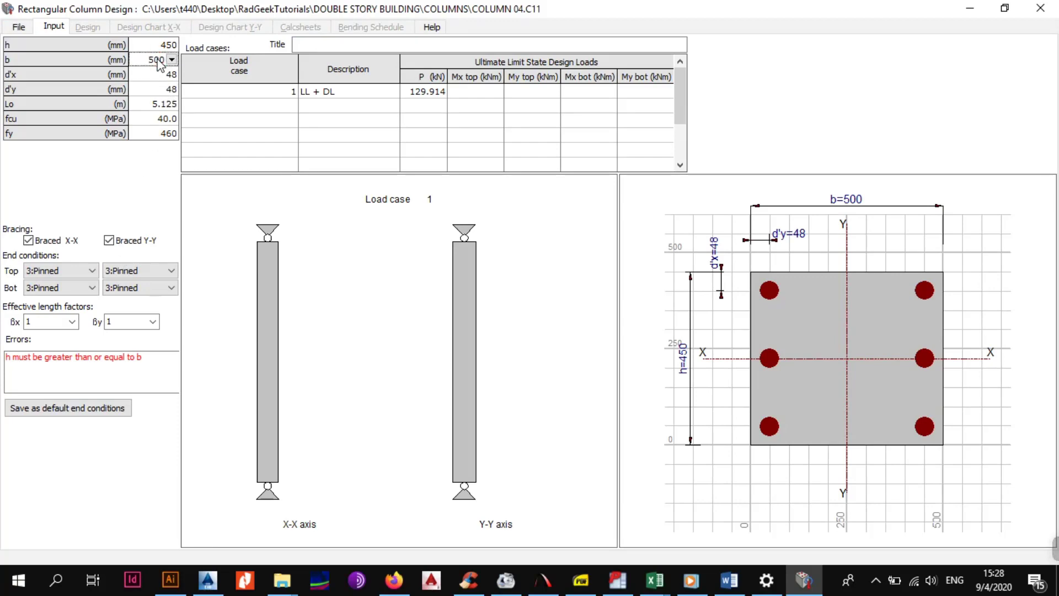
pyautogui.write('400')
pyautogui.click(158, 74)
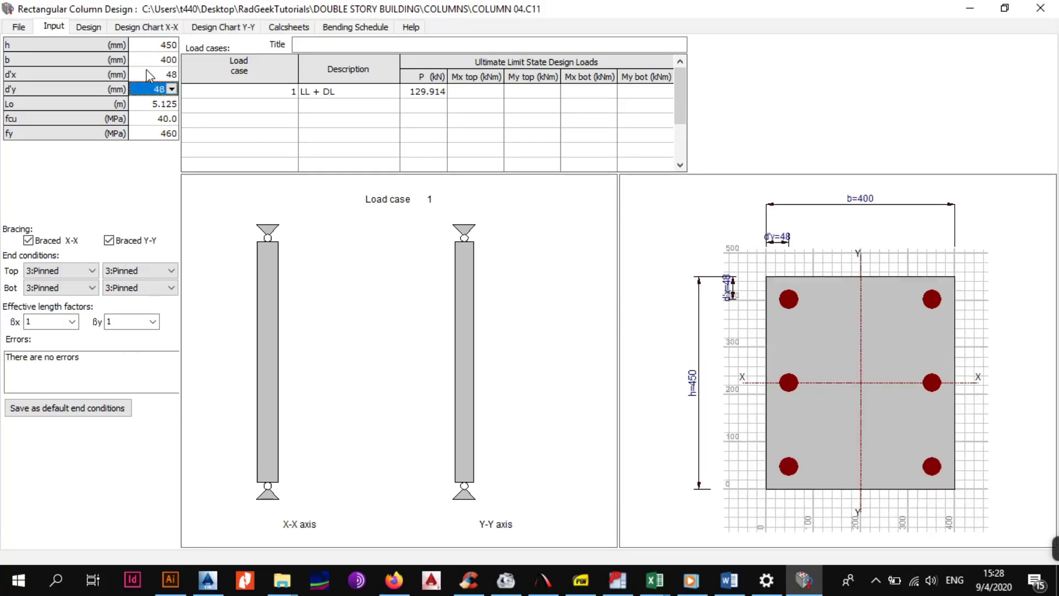
pyautogui.click(89, 27)
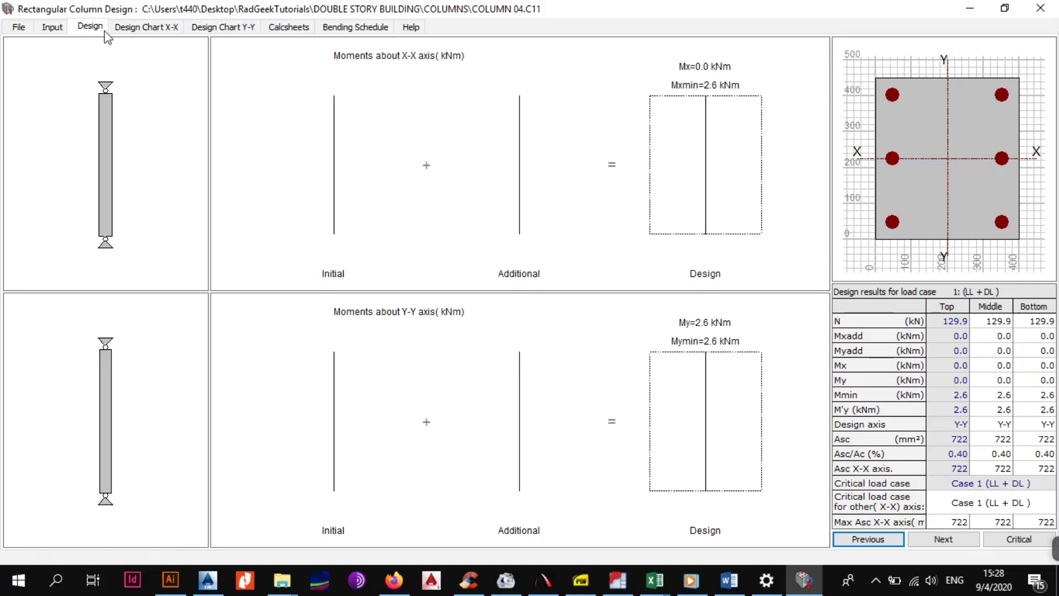
# - Set the column section back to h 300 mm and b 230 mm
pyautogui.click(50, 27)
pyautogui.click(169, 45)
pyautogui.write('300')
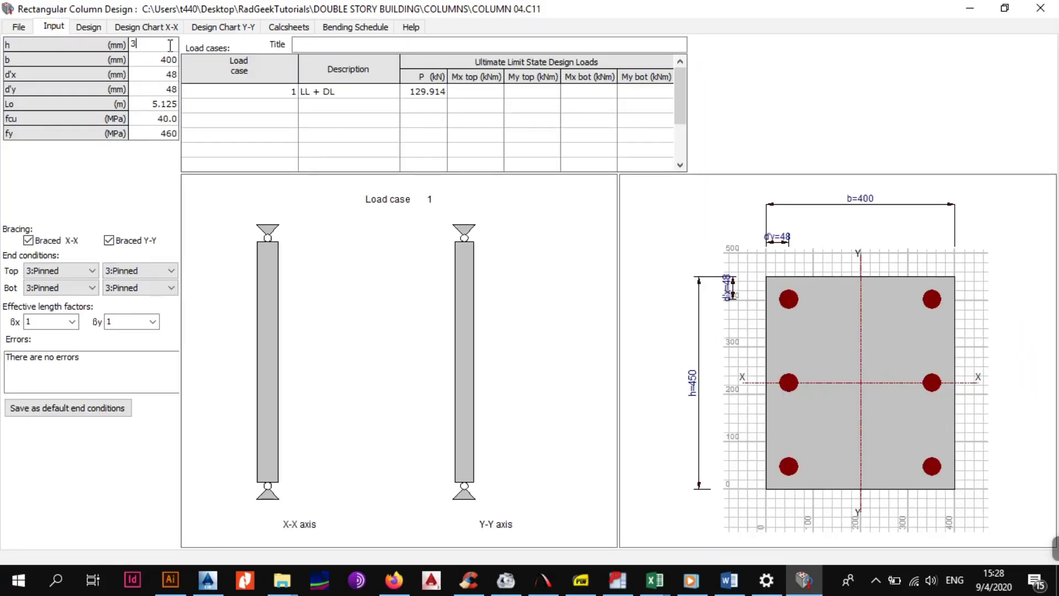
pyautogui.click(172, 60)
pyautogui.write('230')
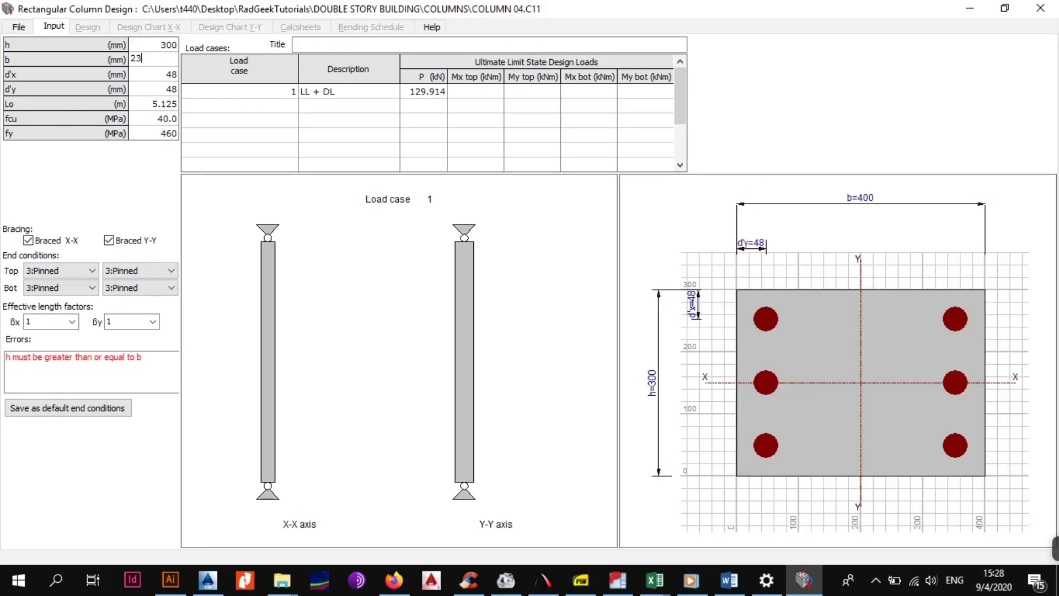
pyautogui.click(173, 89)
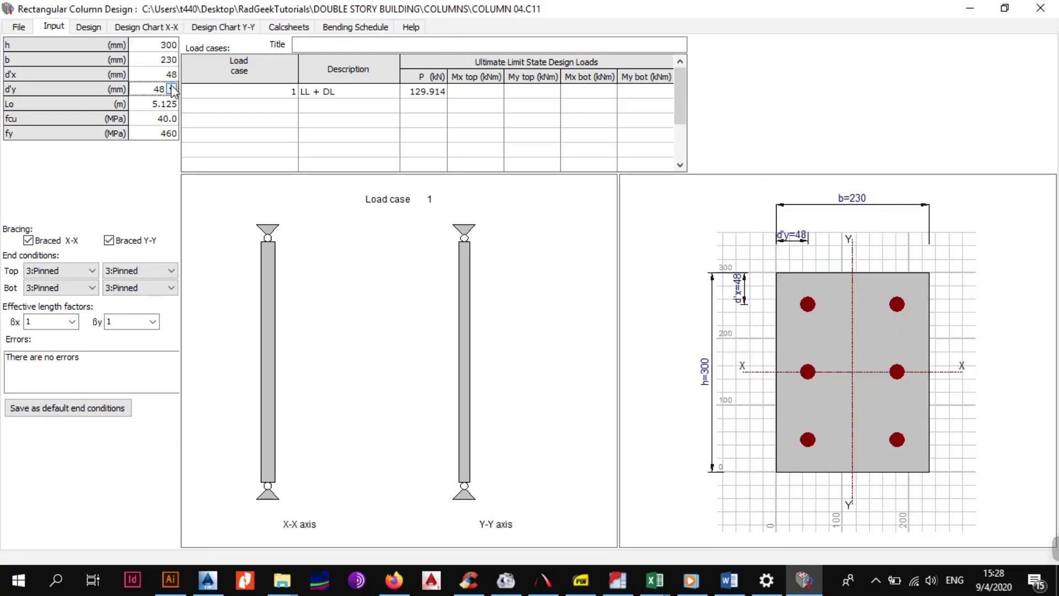
# - Compile the column design output and set the corner bar diameter to 12 mm for the bending schedule
pyautogui.click(91, 27)
pyautogui.click(301, 32)
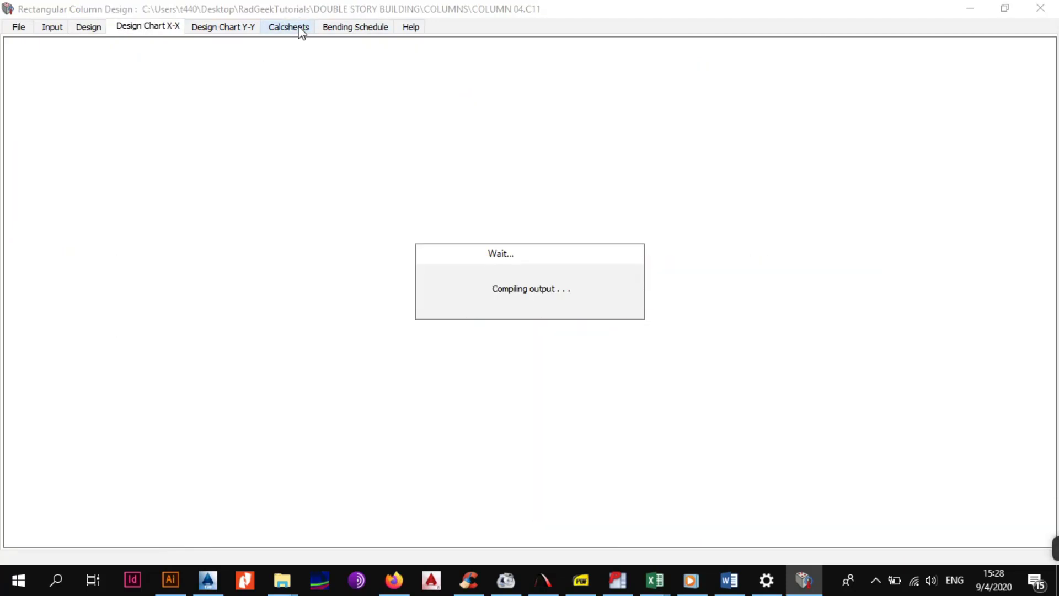
pyautogui.click(357, 28)
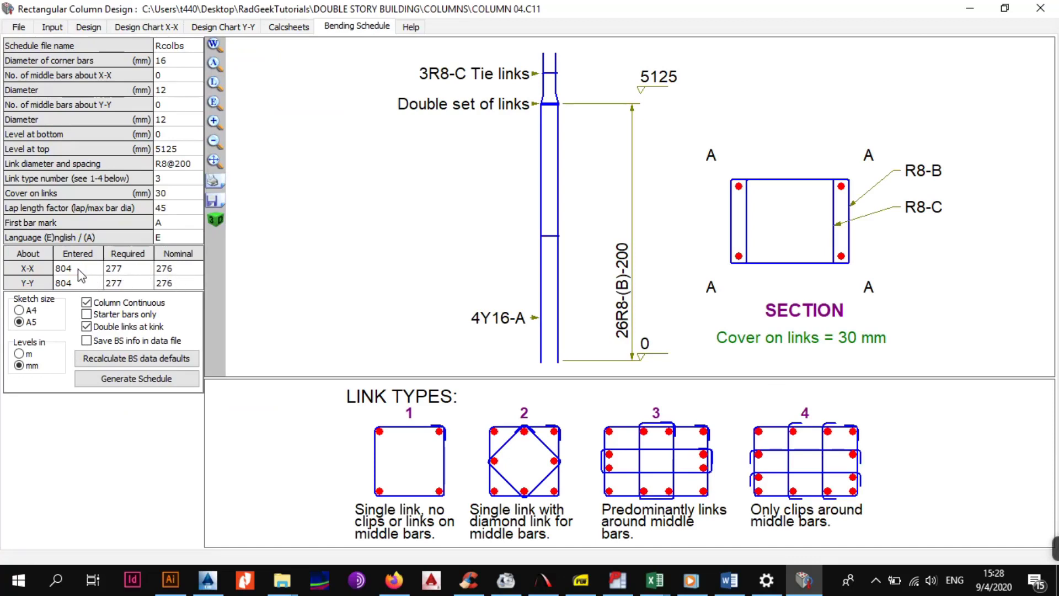
pyautogui.click(179, 61)
pyautogui.scroll(1, 179, 62)
pyautogui.click(177, 89)
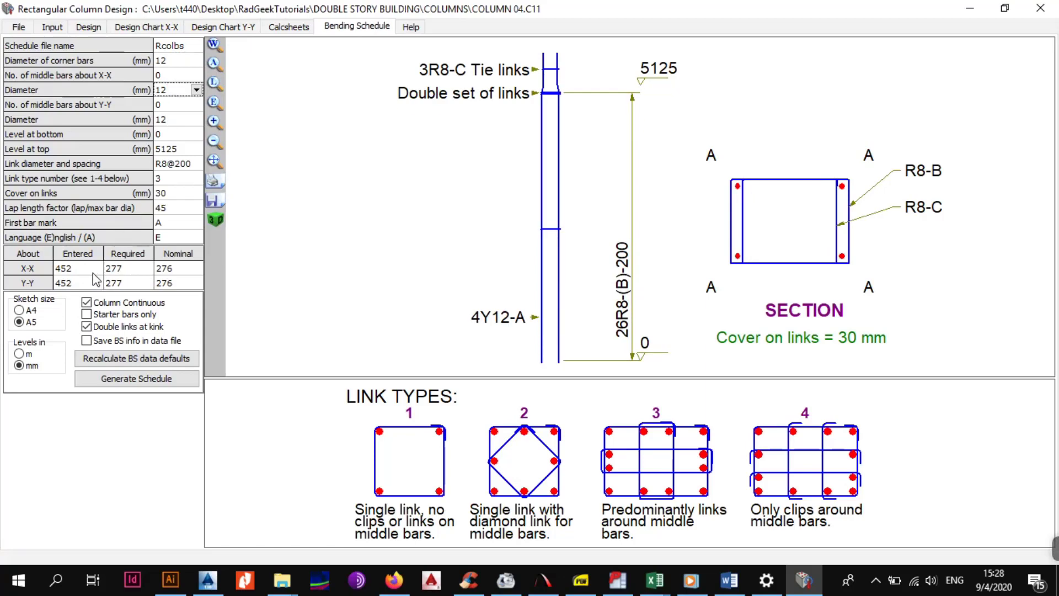
pyautogui.click(183, 120)
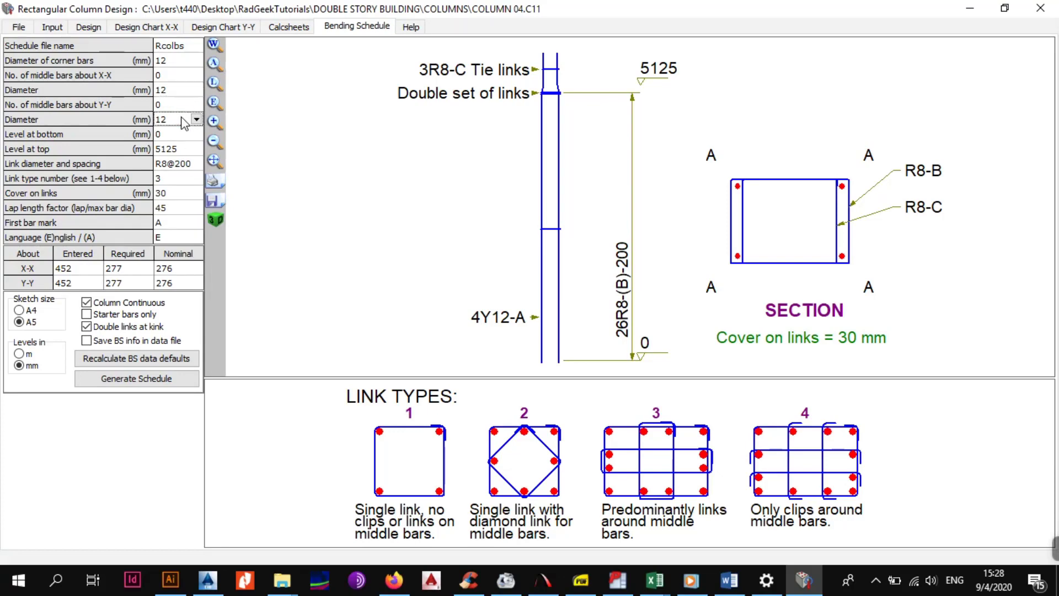
# - Name the schedule file COL04 and set the first bar mark to 01
pyautogui.click(172, 47)
pyautogui.write('COL05')
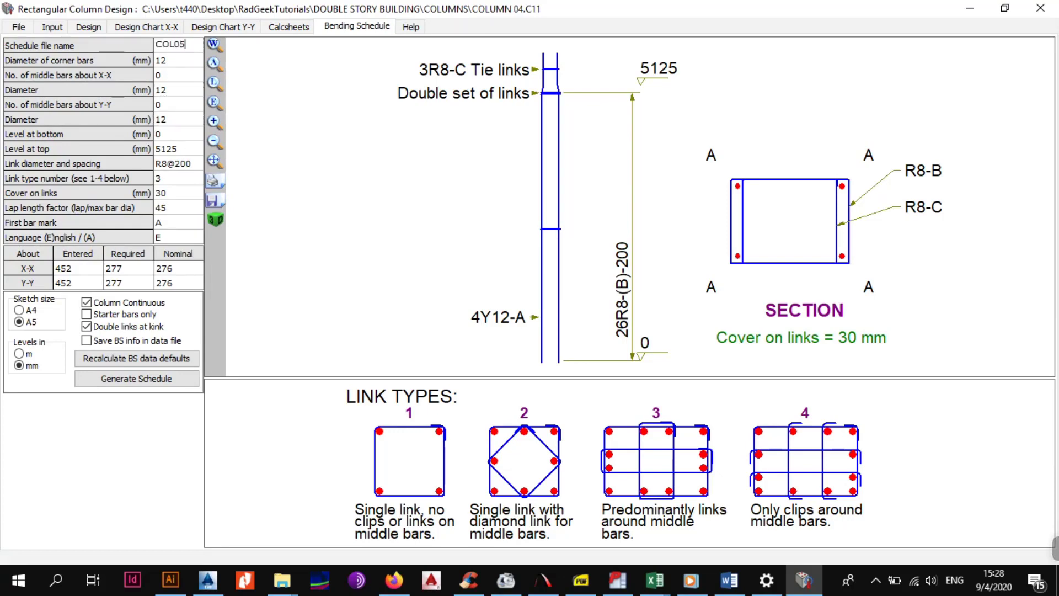
pyautogui.press('BackSpace')
pyautogui.write('4')
pyautogui.click(172, 95)
pyautogui.click(168, 148)
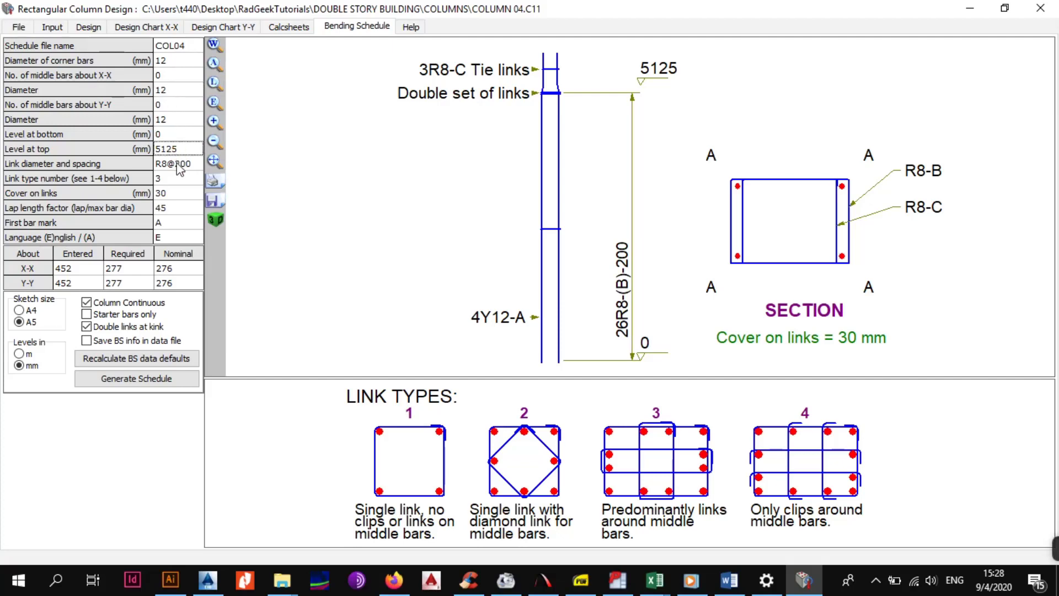
pyautogui.click(176, 192)
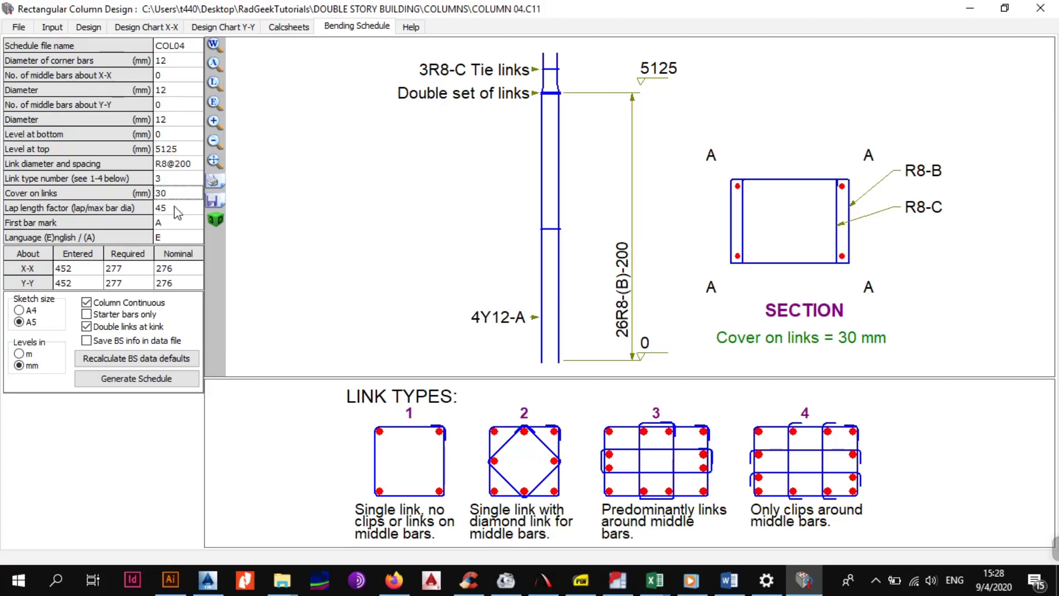
pyautogui.click(165, 222)
pyautogui.write('0')
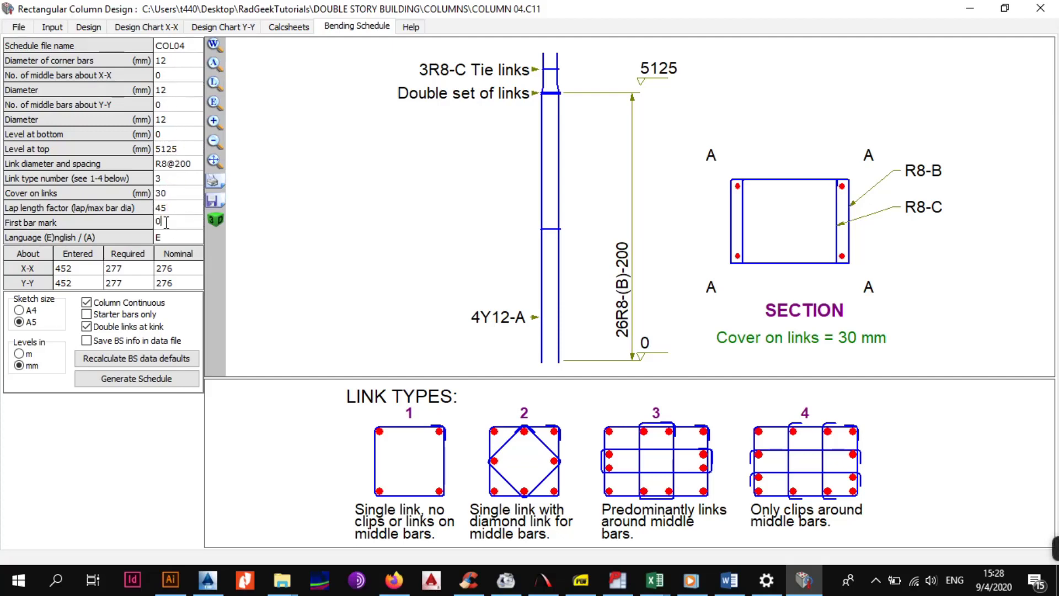
pyautogui.write('1')
# - Try to generate the COL04 bending schedule, repeating the attempt once
pyautogui.click(144, 381)
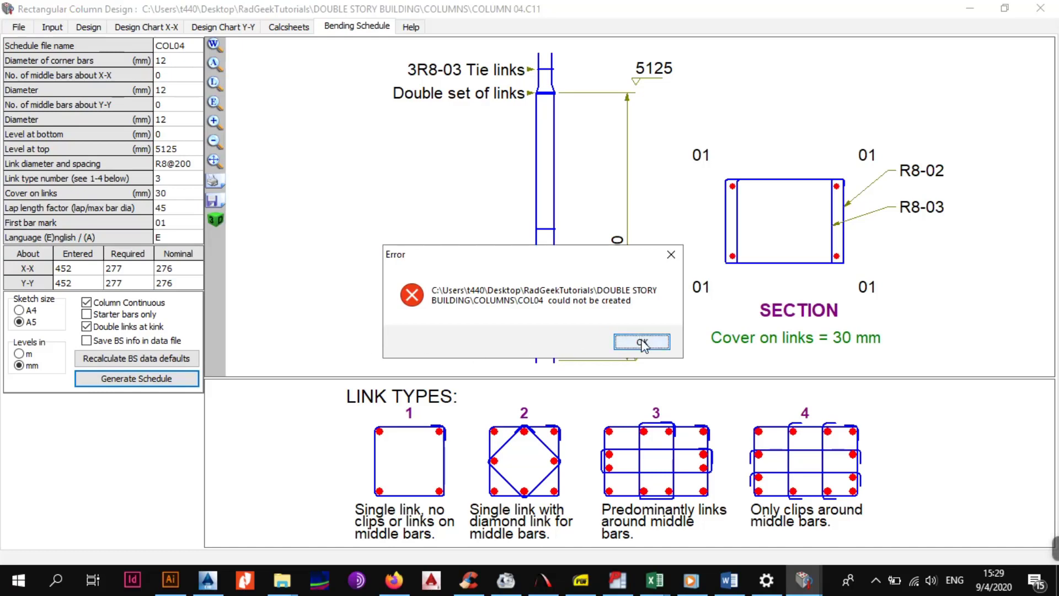
pyautogui.click(641, 342)
pyautogui.click(152, 383)
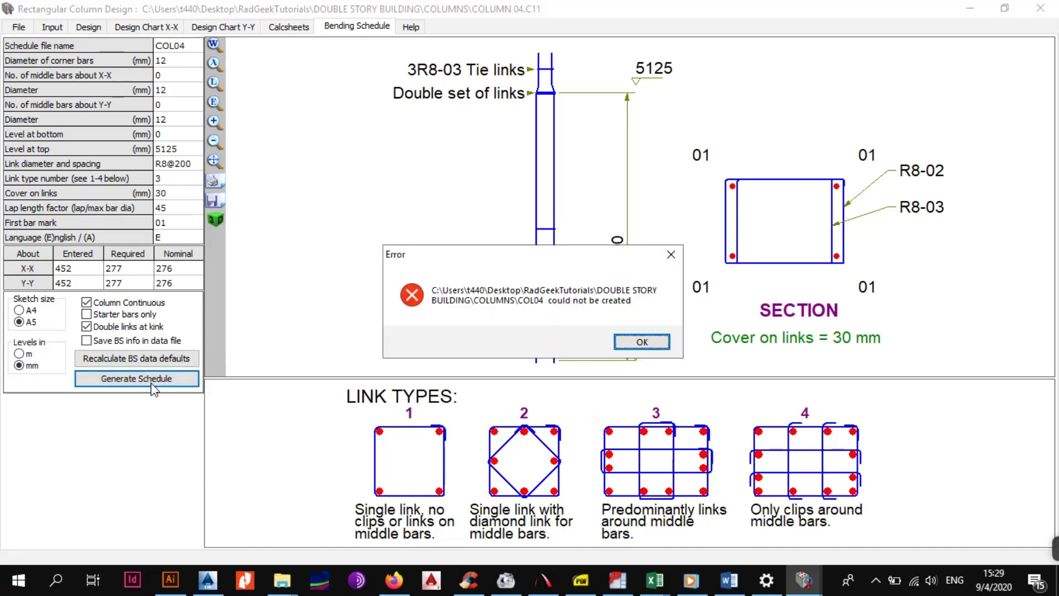
pyautogui.click(644, 340)
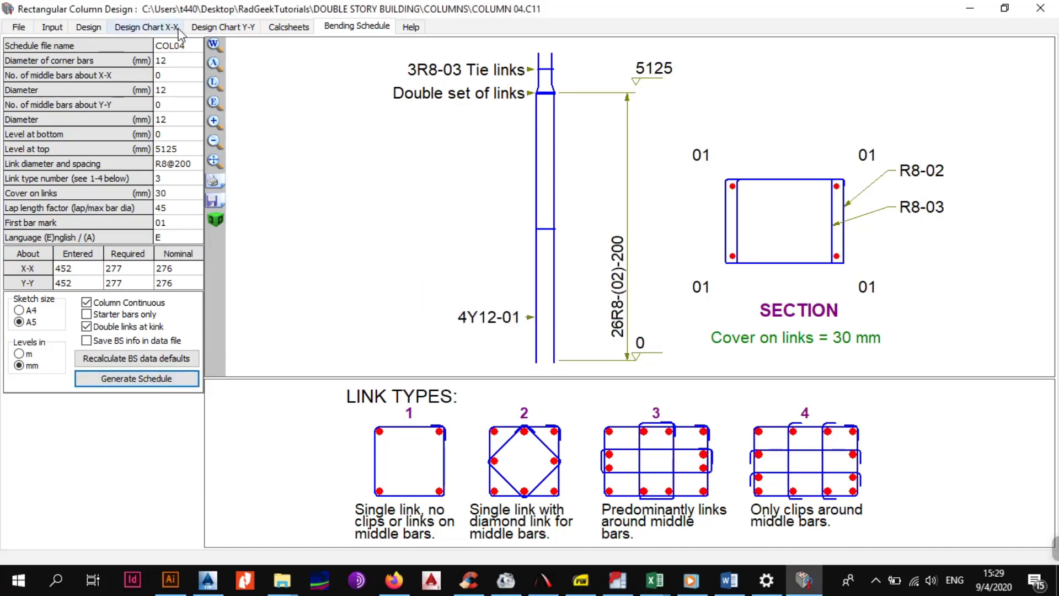
# - Rename the schedule file COL H04 and try to generate the bending schedule under that name
pyautogui.click(176, 47)
pyautogui.write('H')
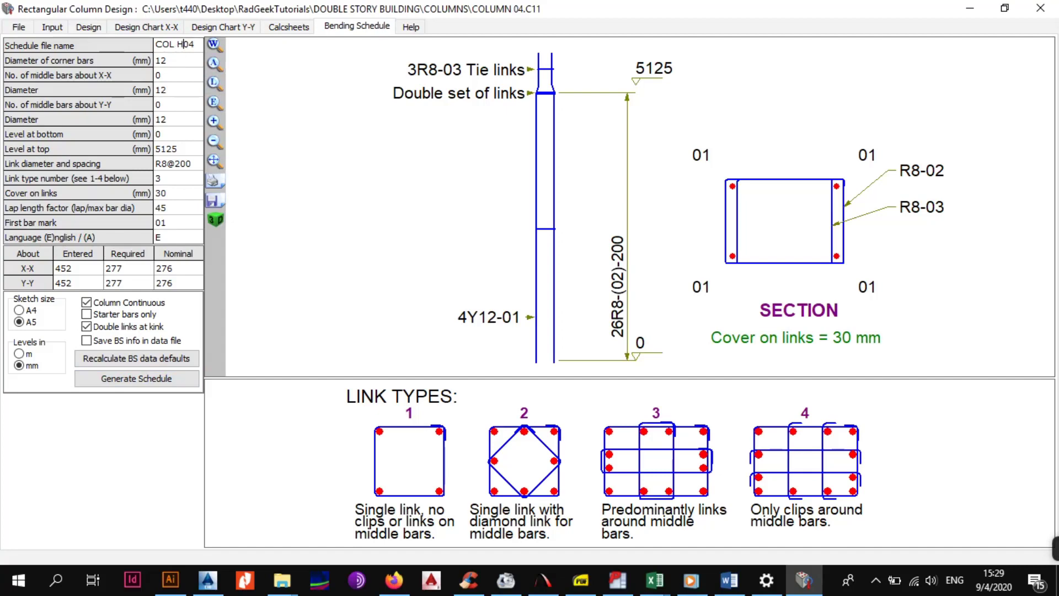
pyautogui.click(163, 381)
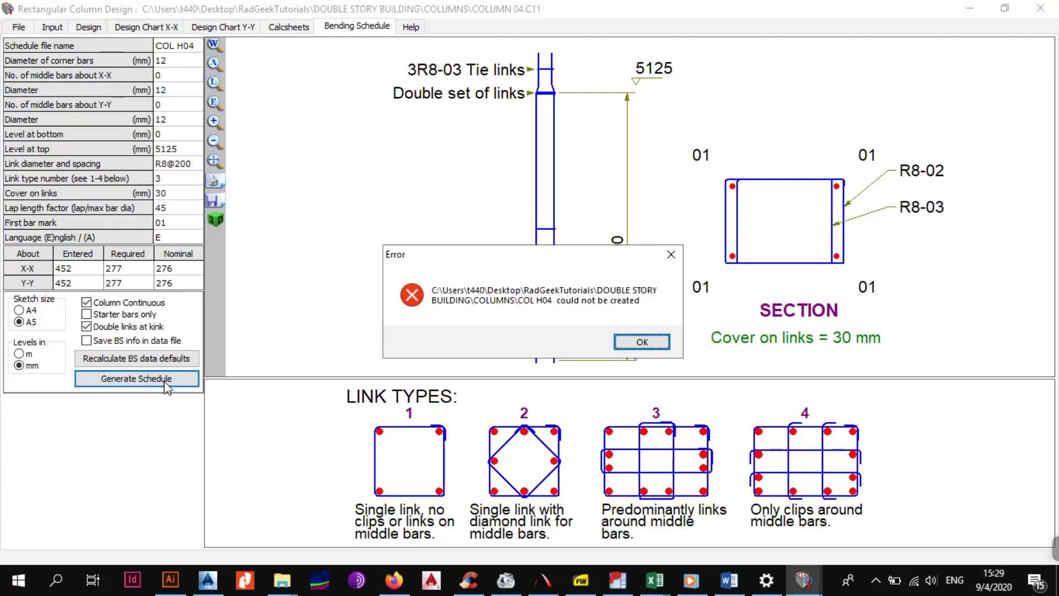
# - Close the column design and reopen the COLUMN 04 file from the COLUMNS folder
pyautogui.click(645, 341)
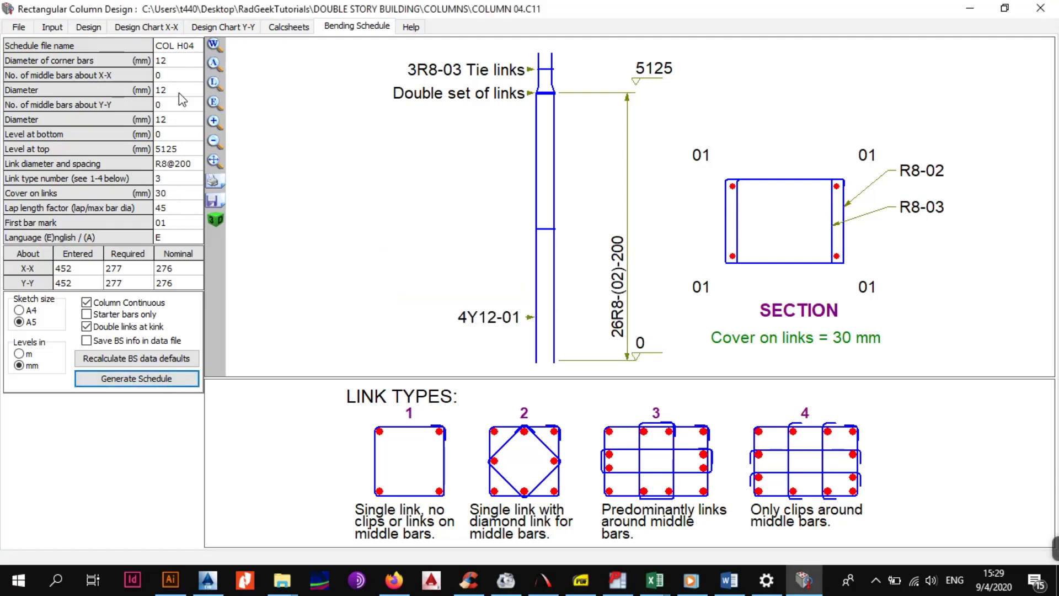
pyautogui.click(183, 49)
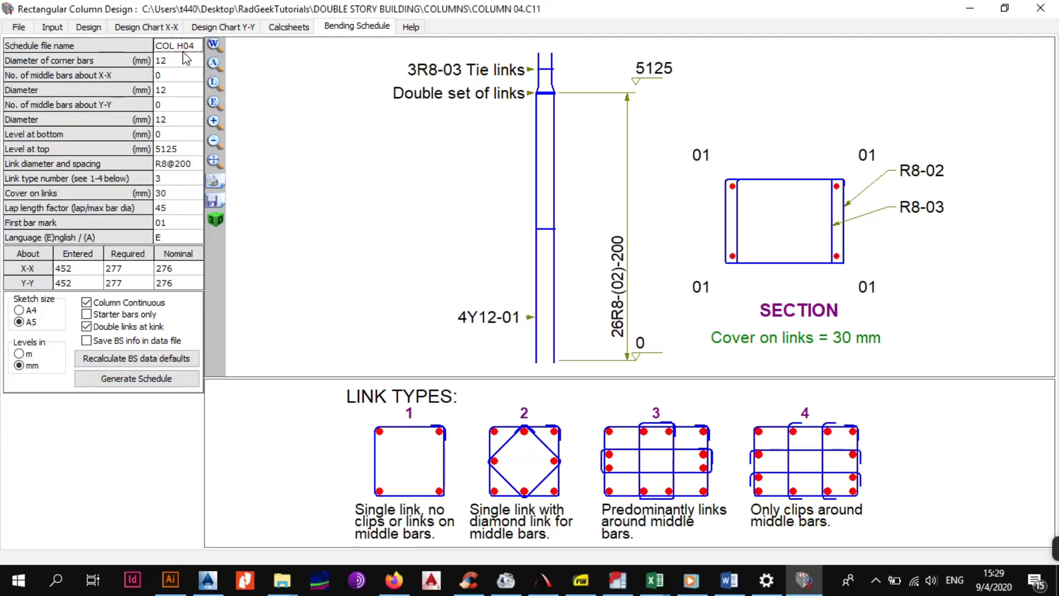
pyautogui.click(22, 28)
pyautogui.click(42, 80)
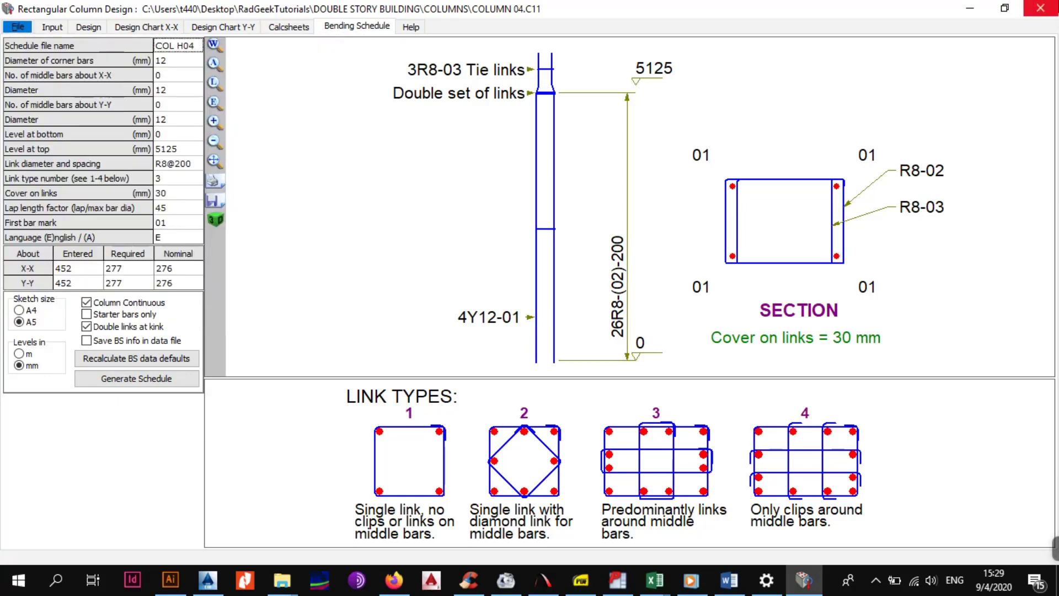
pyautogui.click(208, 579)
pyautogui.moveTo(277, 585)
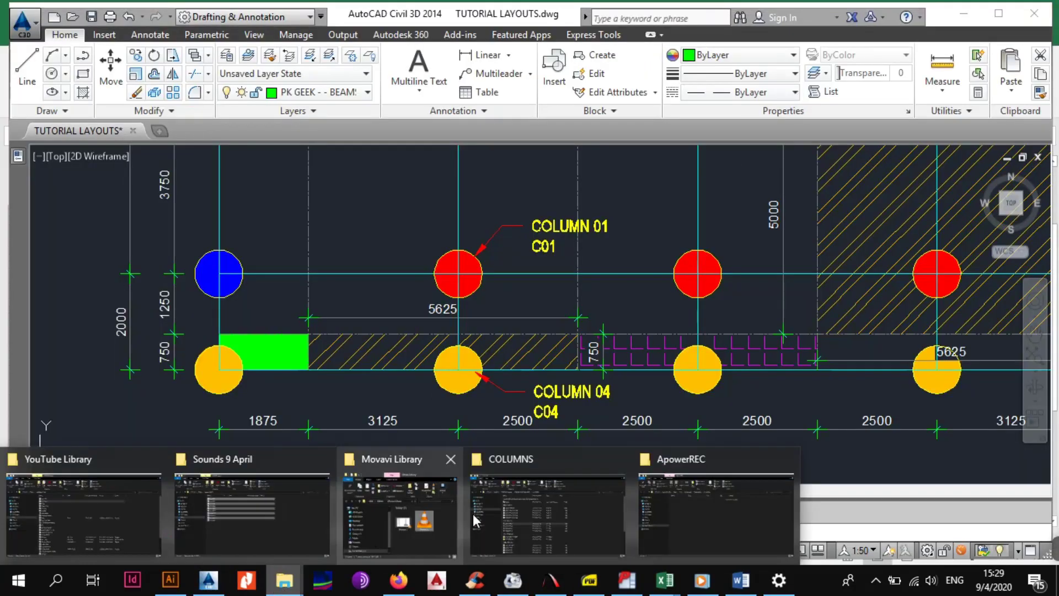
pyautogui.click(515, 524)
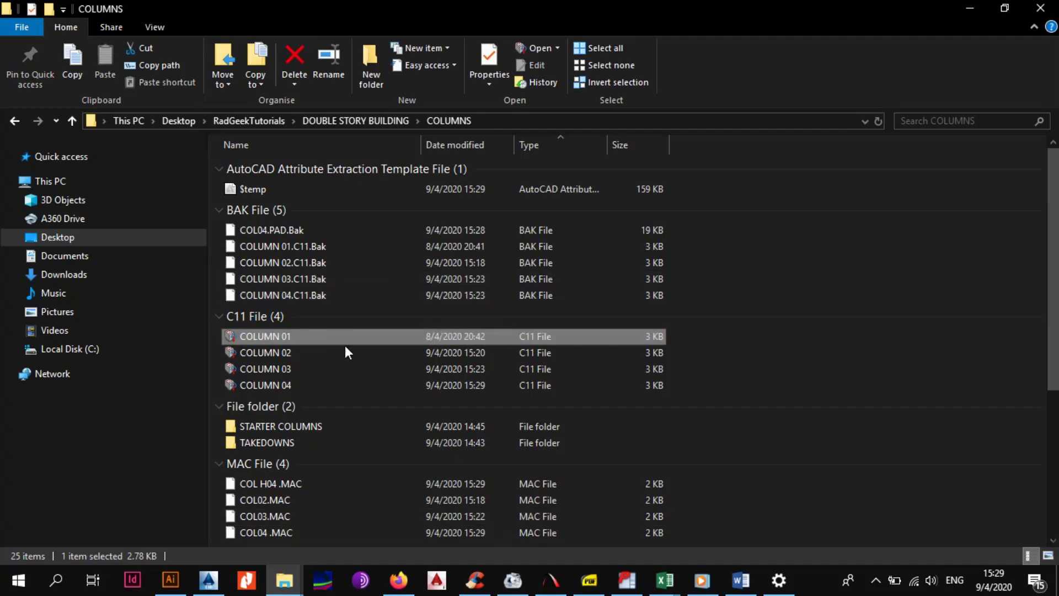
pyautogui.click(304, 388)
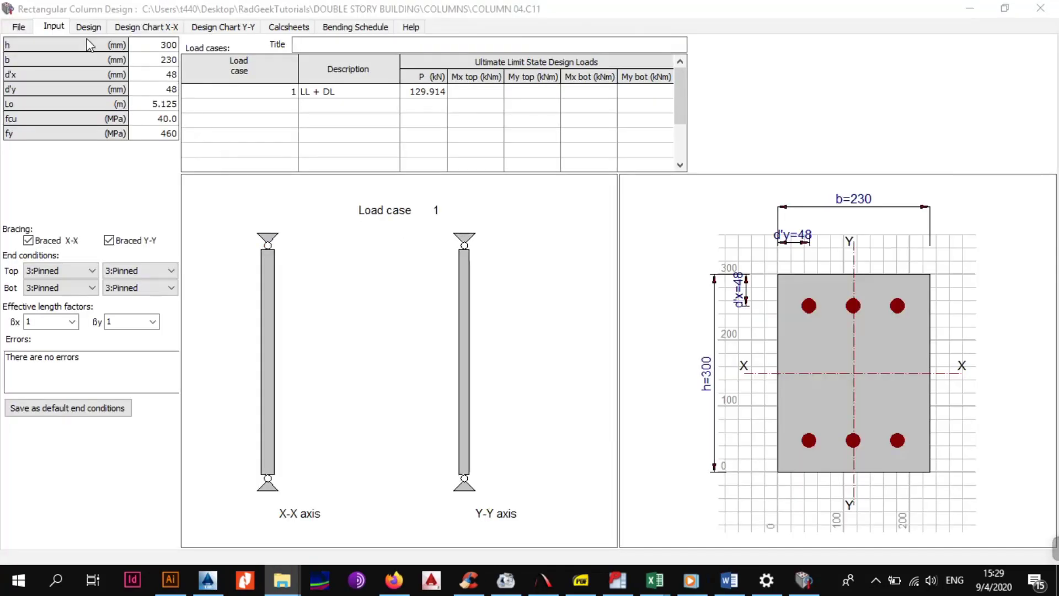
# - Rerun the COLUMN 04 design through its X-X and Y-Y design charts and compile the calcsheet output for the bending schedule
pyautogui.click(87, 29)
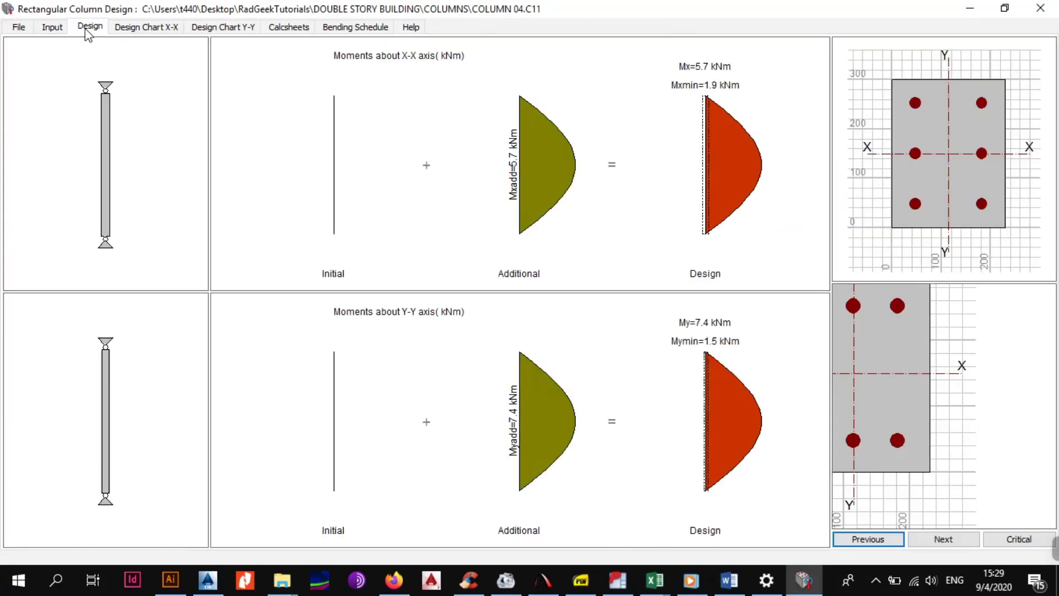
pyautogui.click(141, 30)
pyautogui.click(206, 30)
pyautogui.click(280, 28)
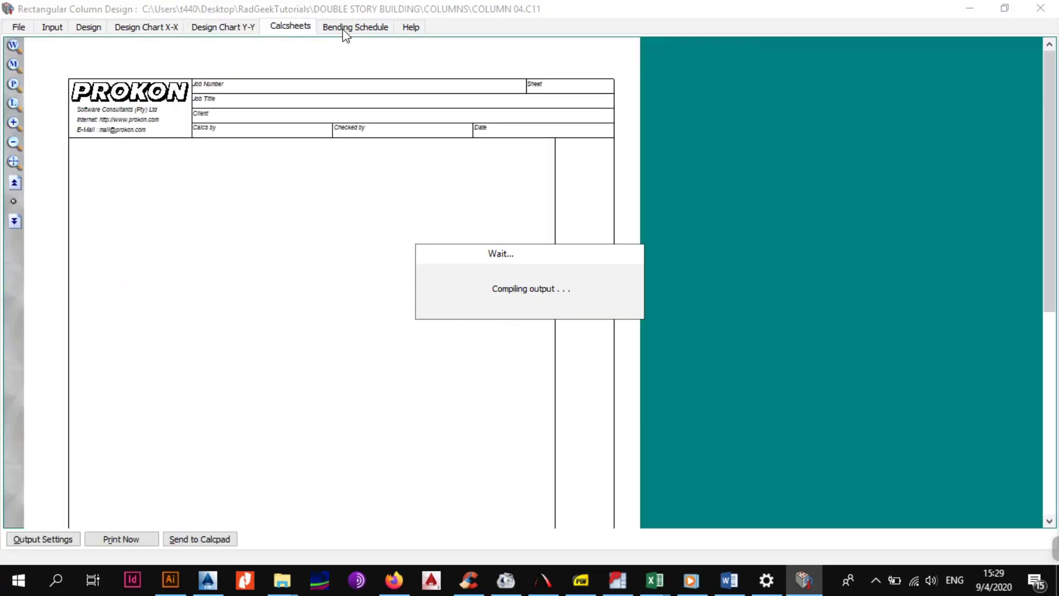
pyautogui.click(344, 30)
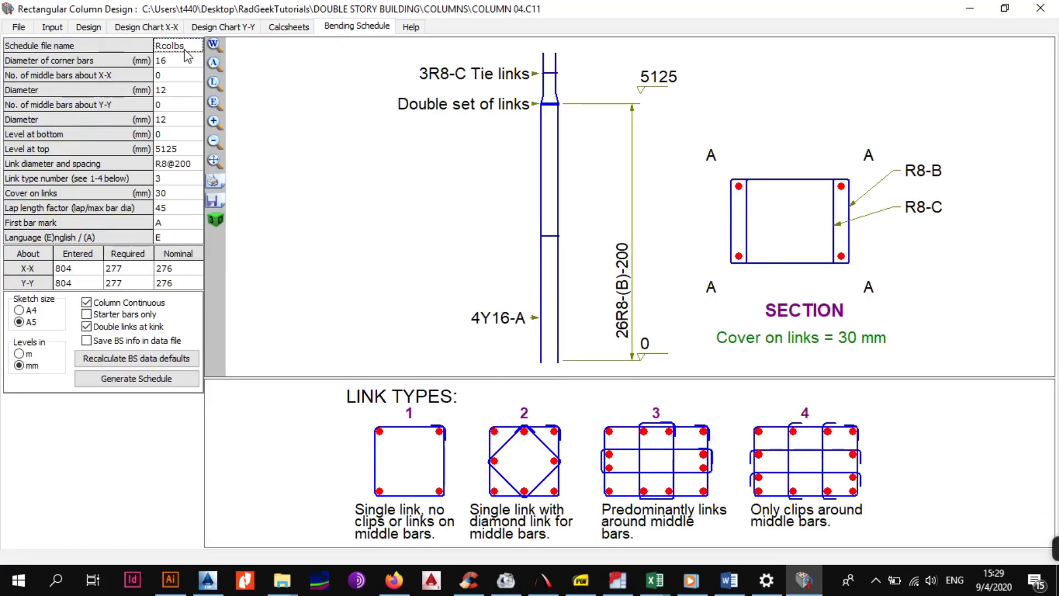
# - Name the schedule file COL04 and set the corner bar diameter to 12 mm
pyautogui.write('COL0')
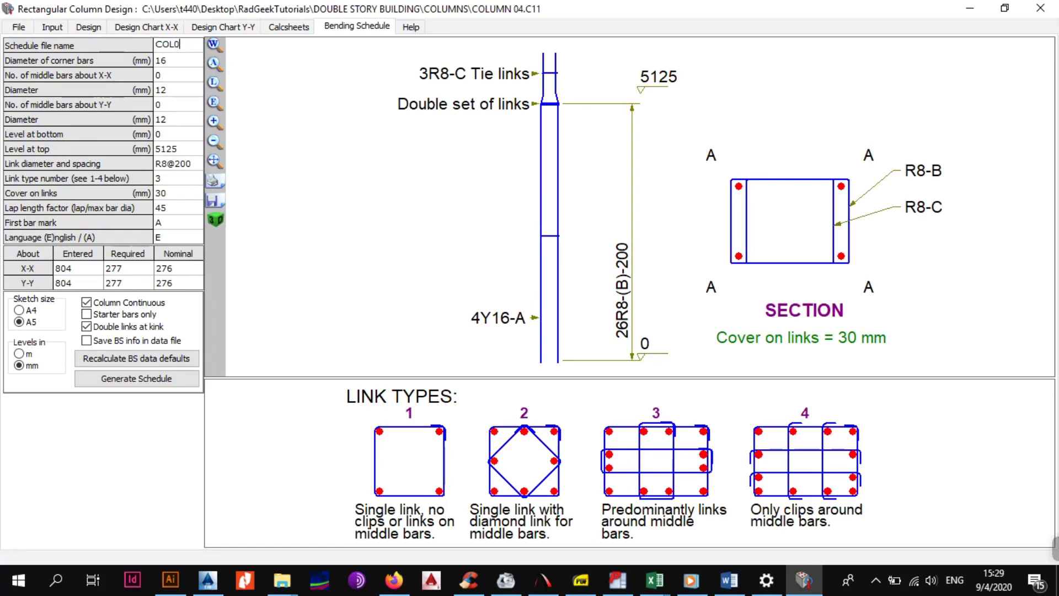
pyautogui.write('4')
pyautogui.click(177, 60)
pyautogui.write('12')
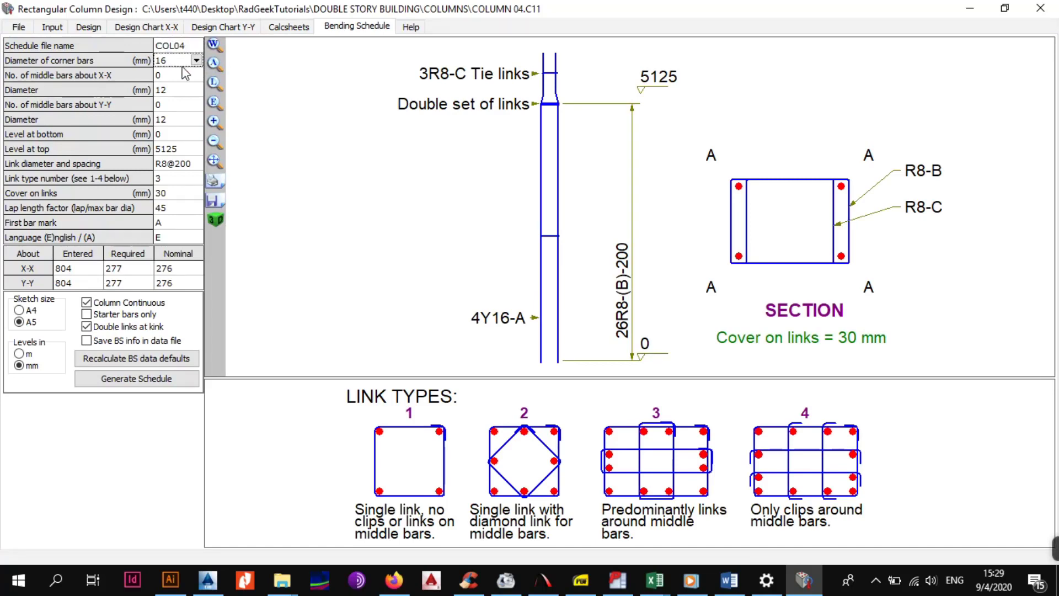
pyautogui.press('Return')
# - Set the first bar mark to 01 and try to generate the bending schedule
pyautogui.click(176, 167)
pyautogui.click(178, 194)
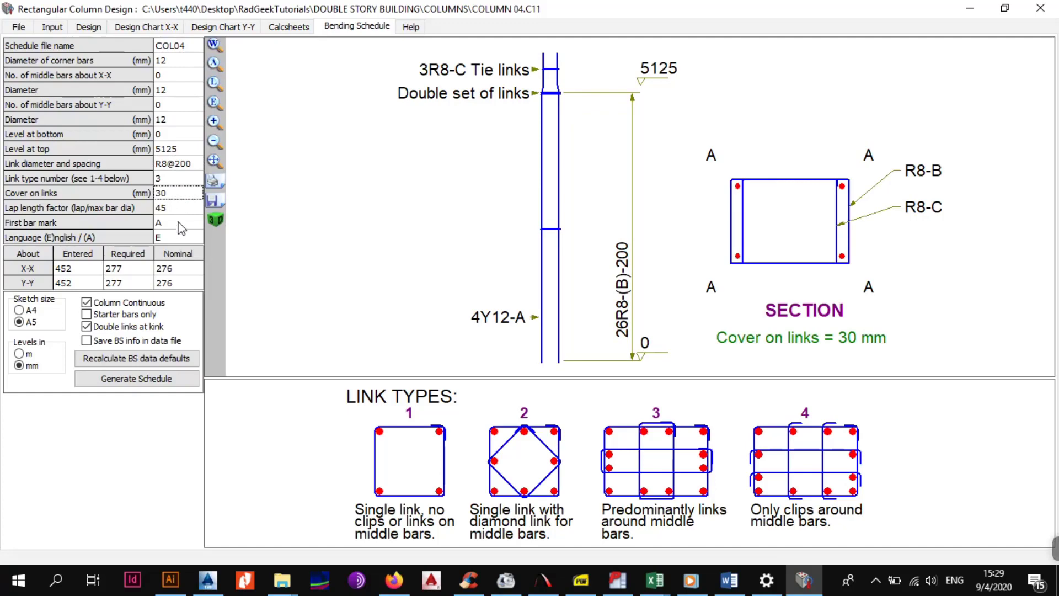
pyautogui.click(177, 224)
pyautogui.press('BackSpace')
pyautogui.write('01')
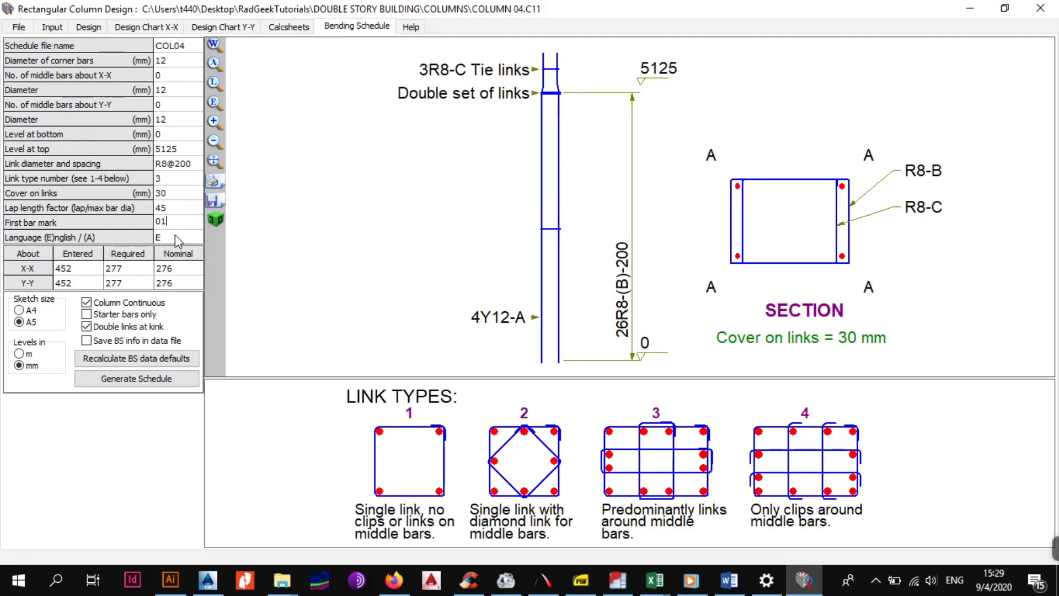
pyautogui.press('Return')
pyautogui.click(140, 379)
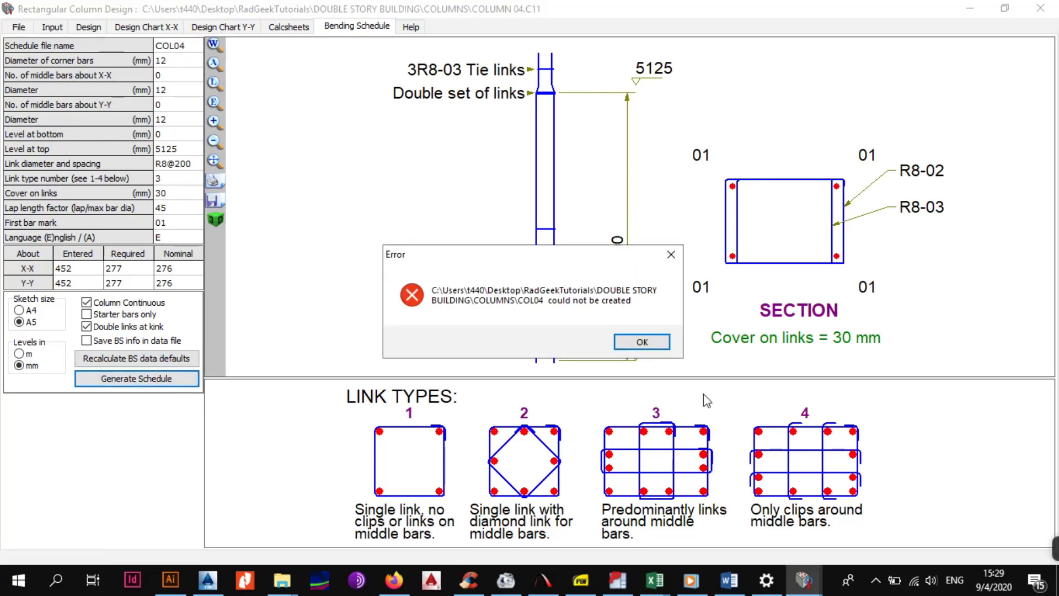
pyautogui.click(654, 343)
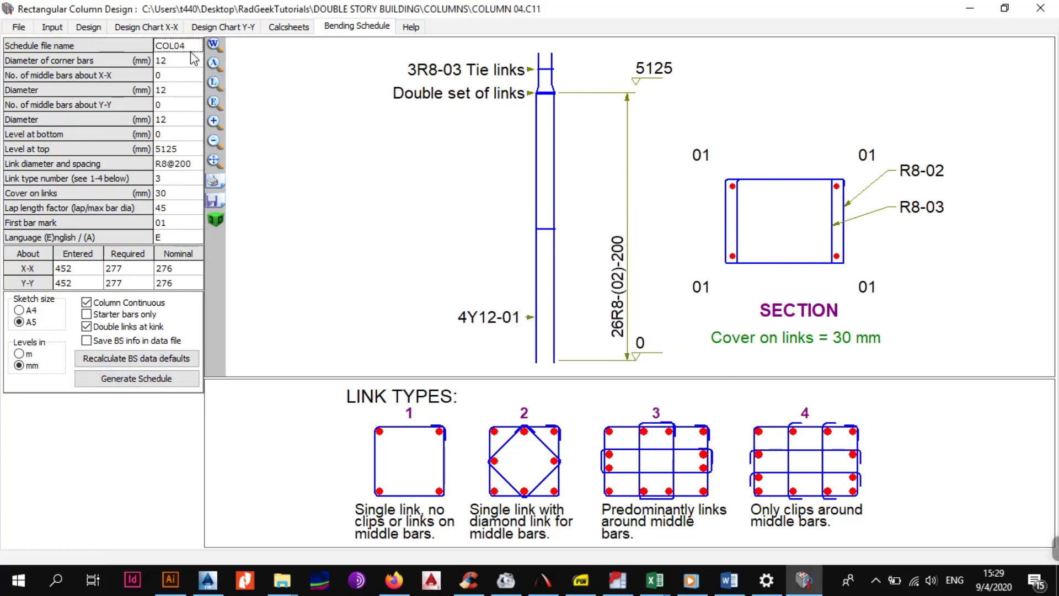
# - Rename the schedule file BSCOL04 and generate the column's bending schedule
pyautogui.write('BS')
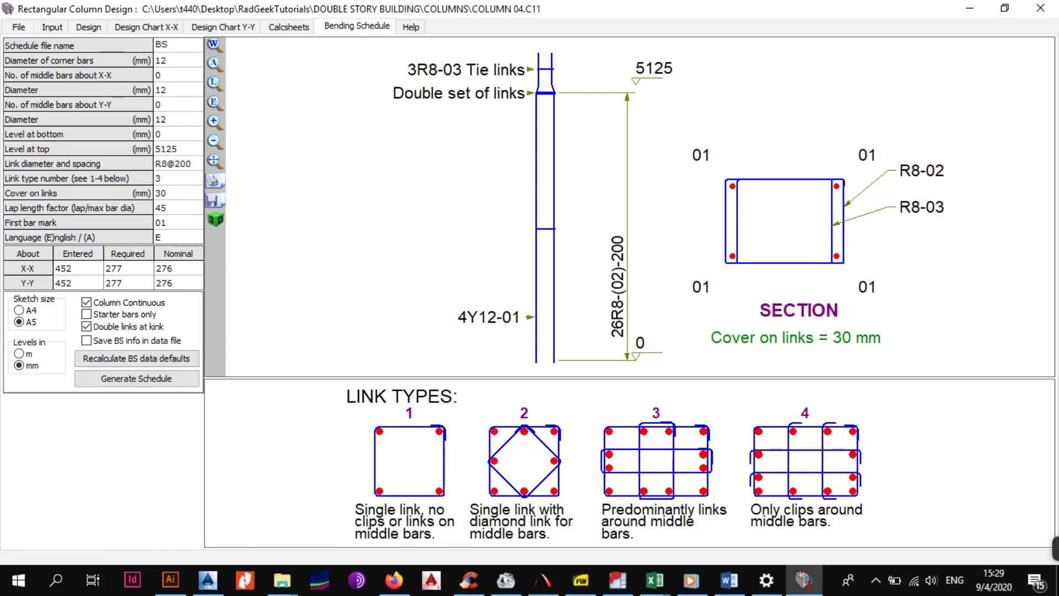
pyautogui.write('COL04')
pyautogui.click(156, 377)
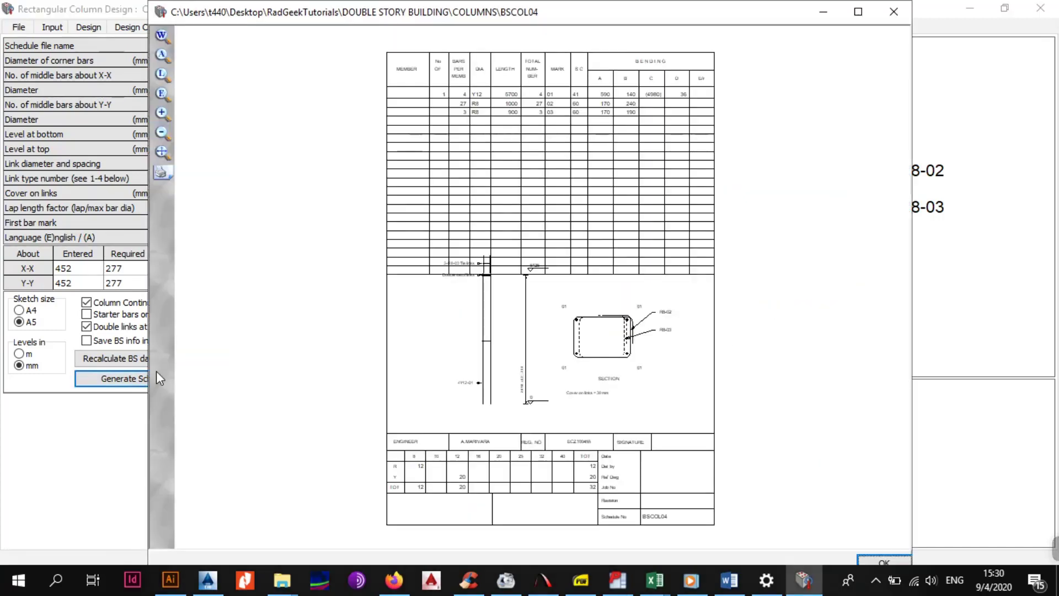
pyautogui.moveTo(560, 11); pyautogui.dragTo(553, 11)
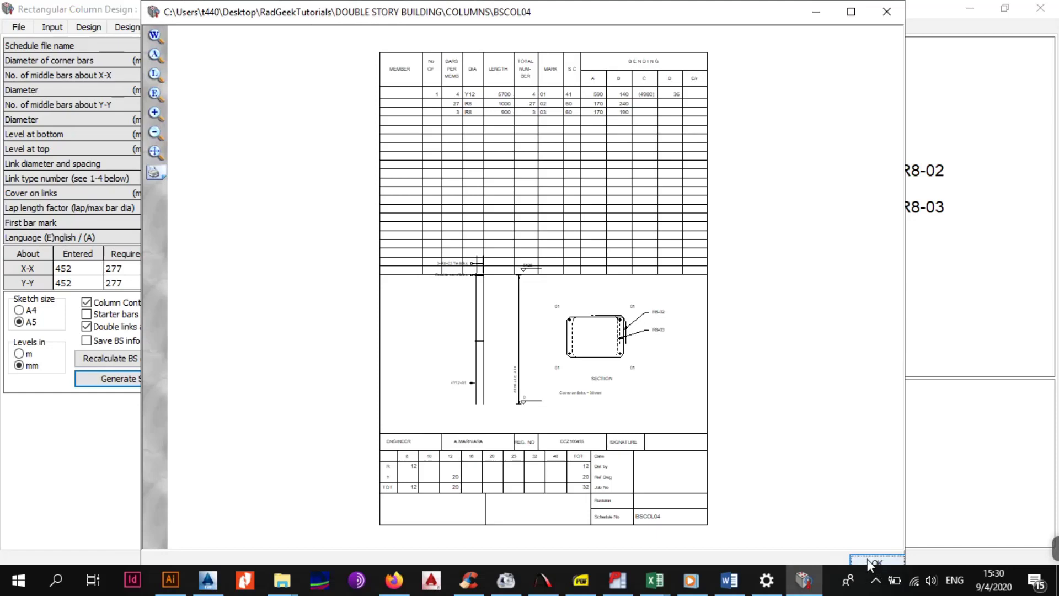
pyautogui.moveTo(555, 13); pyautogui.dragTo(582, 15)
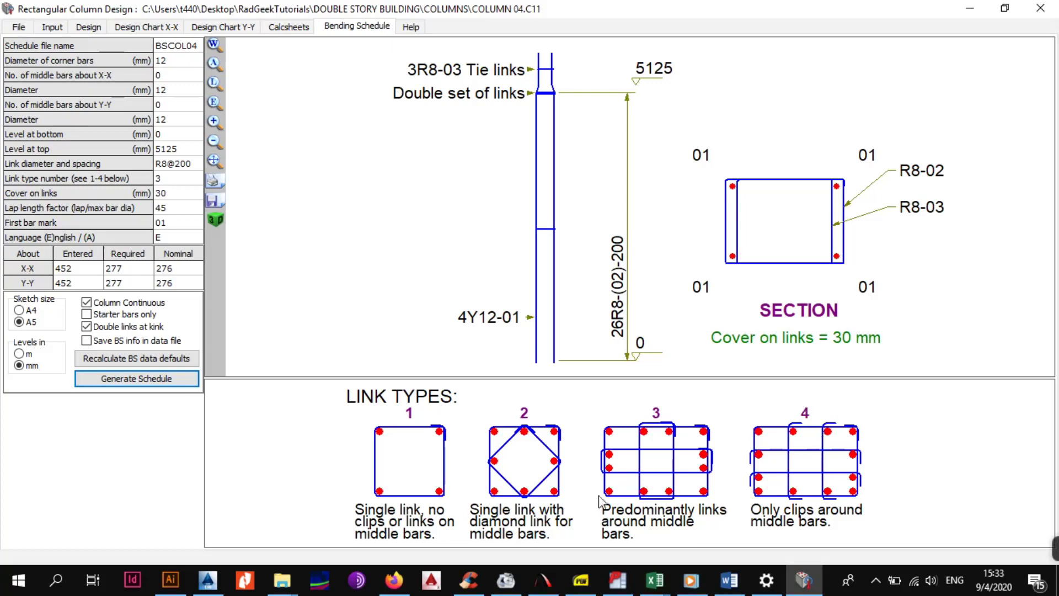
# - Switch to the PDF viewer and examine column sections A-A and B-B with their elevations in the 18106 COL LAYOUT drawing
pyautogui.click(580, 579)
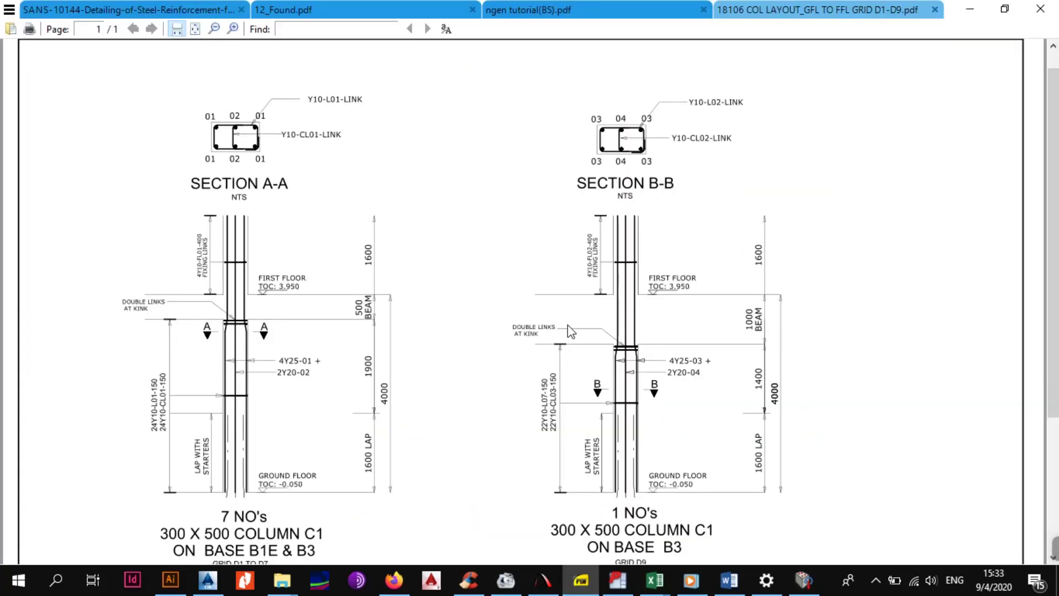
pyautogui.keyDown('ctrl'); pyautogui.scroll(1, 568, 326); pyautogui.keyUp('ctrl')
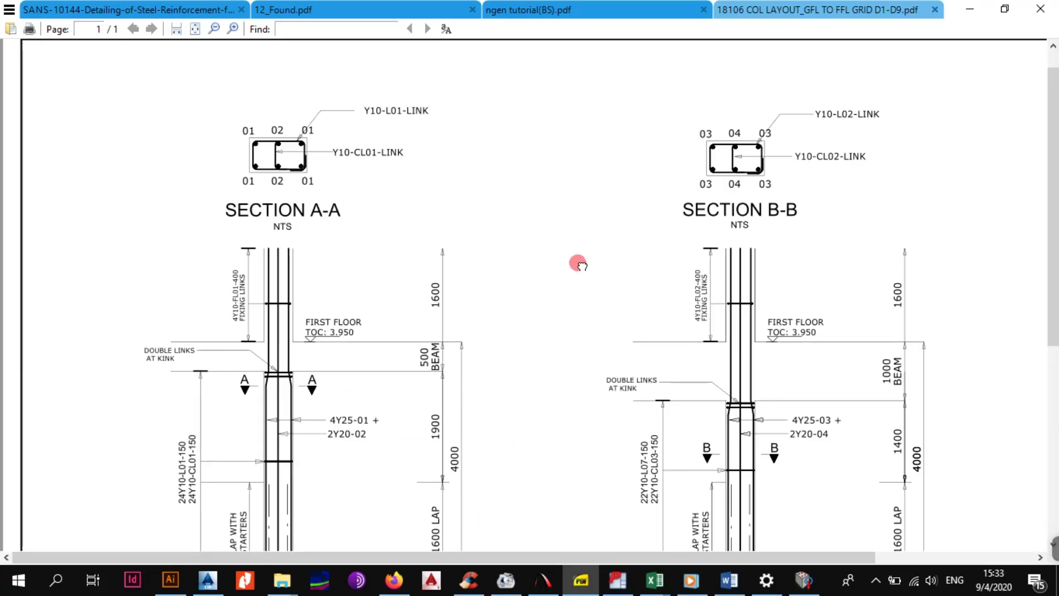
pyautogui.scroll(-1, 577, 260)
pyautogui.scroll(1, 464, 252)
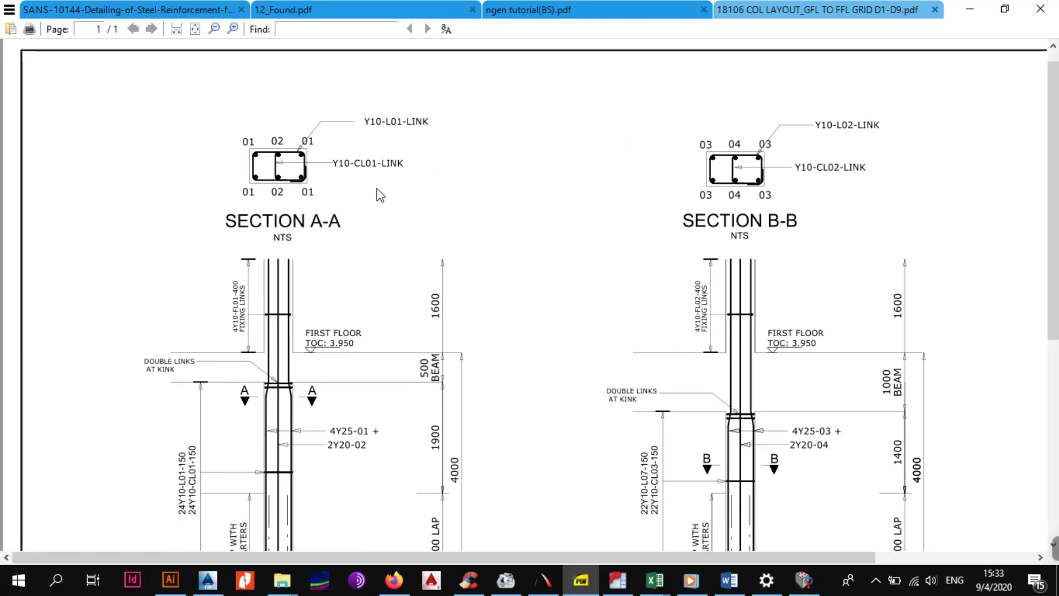
pyautogui.scroll(-1, 384, 206)
pyautogui.scroll(-1, 307, 220)
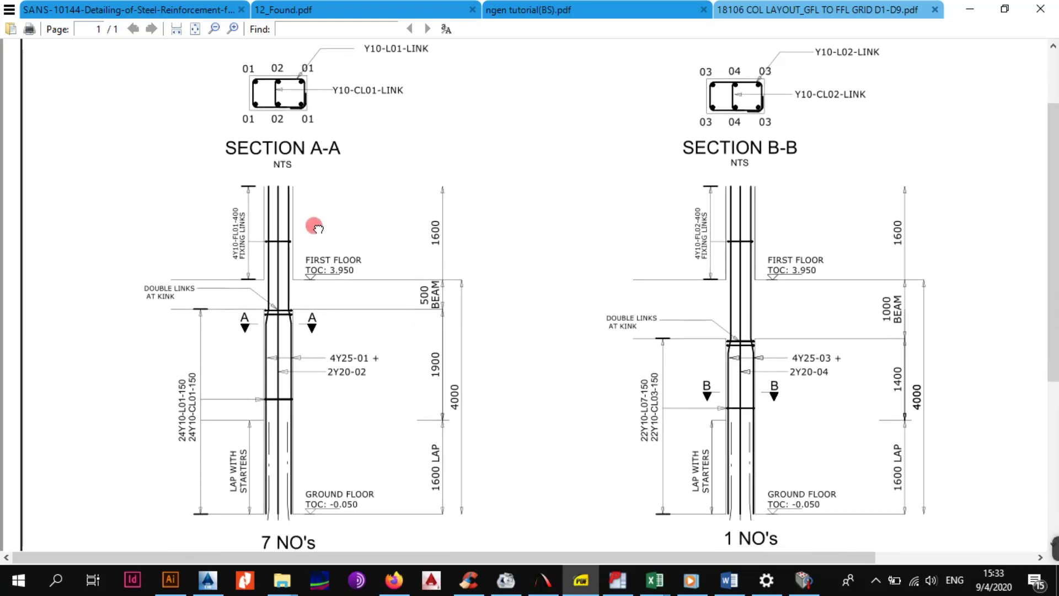